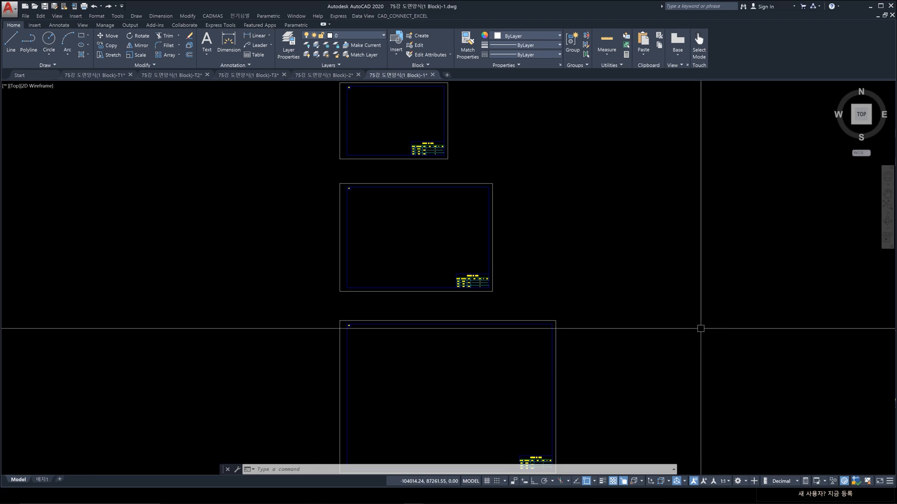
Step: Check the A4 sheet's construction by selecting its inner and outer frames separately, then clear the selection
scroll(439, 147, "up", 3)
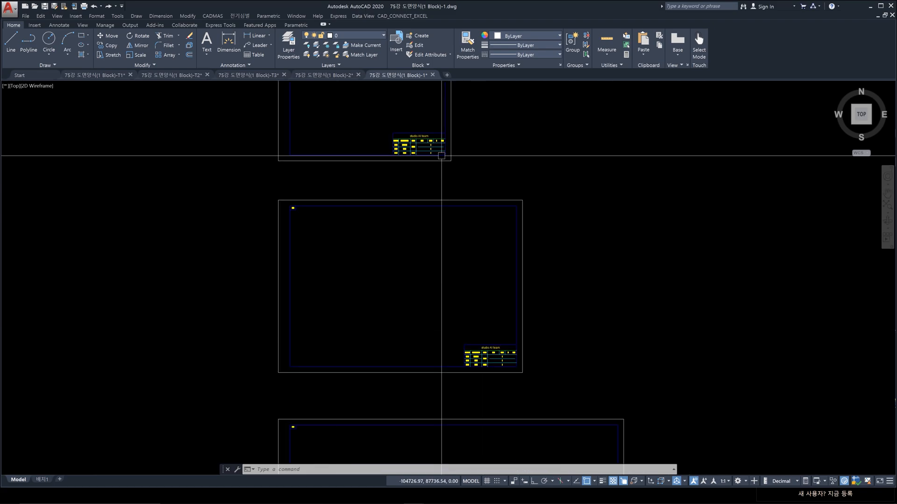
mouse_move(438, 143)
middle_mouse_down()
mouse_move(483, 229)
mouse_move(508, 323)
middle_mouse_up()
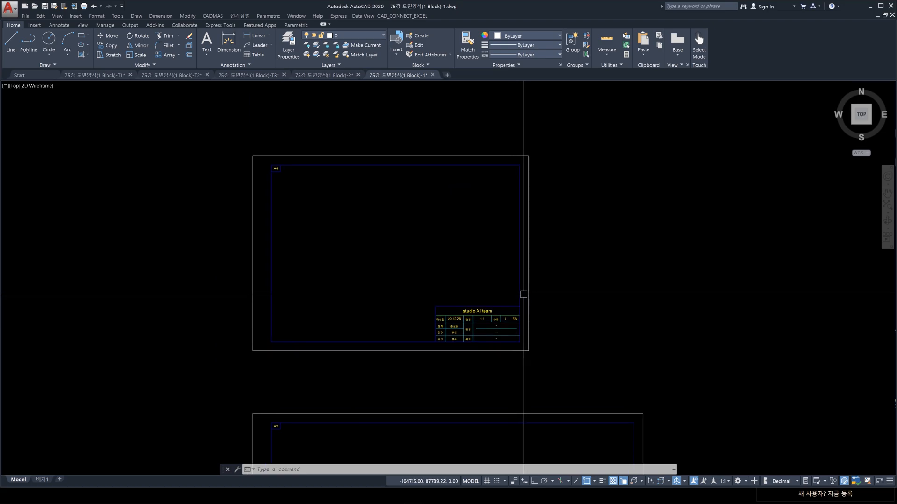
left_click(271, 263)
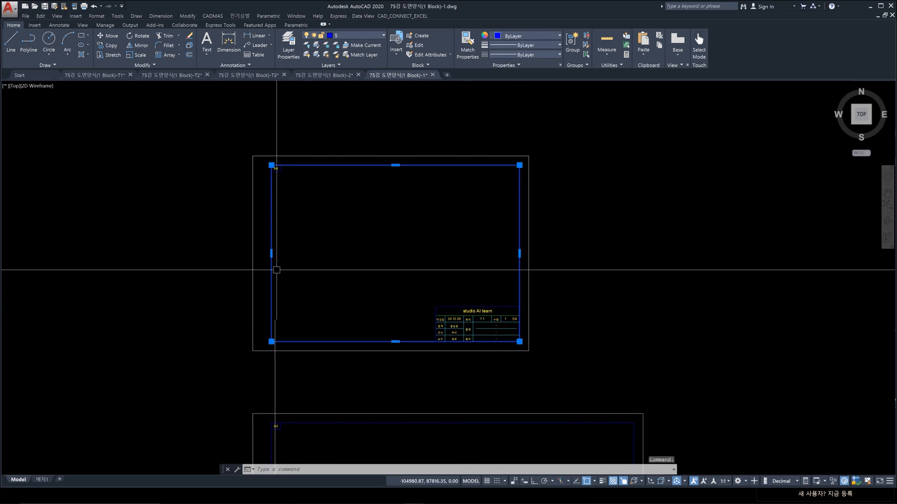
left_click(252, 285)
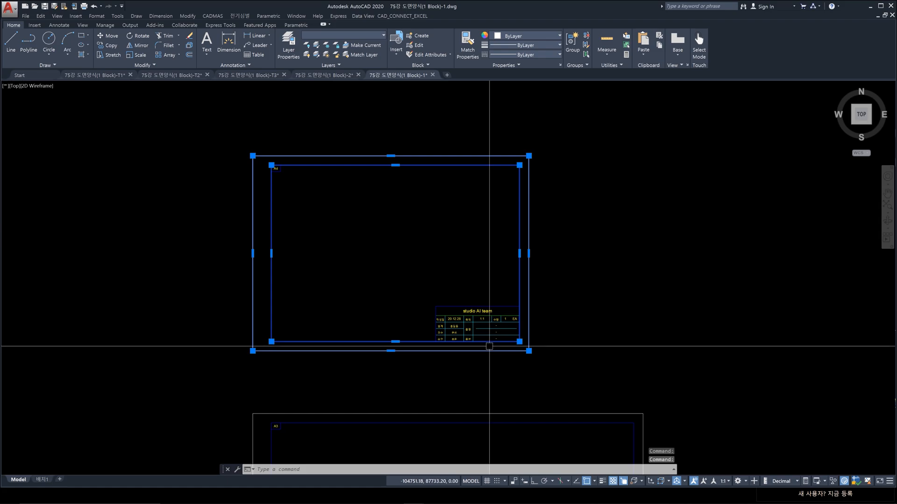
key("Escape")
key("Escape")
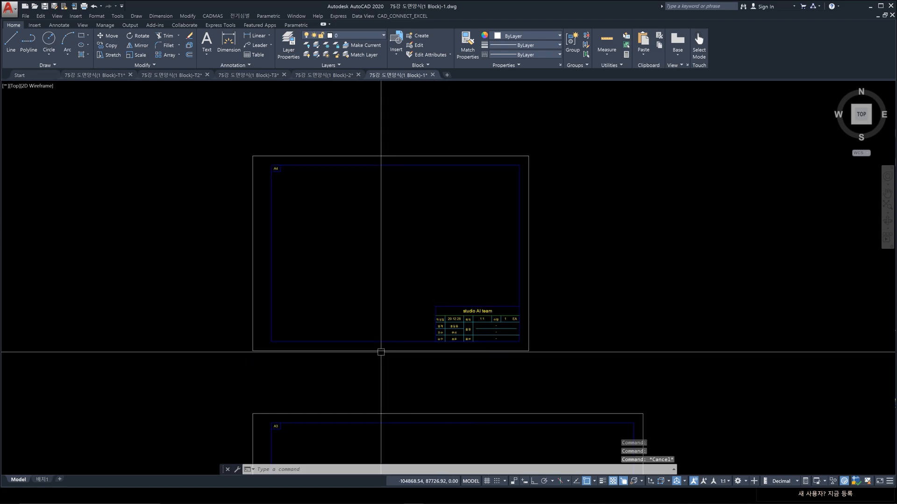
scroll(490, 325, "down", 2)
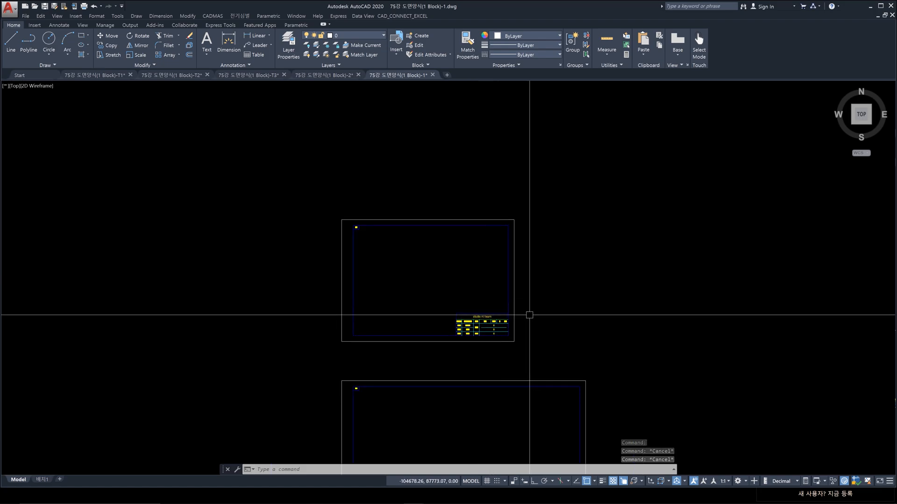
Step: Draw a long continuous chain of irregular line segments over the A4 sheet, crossing its frames in several places
scroll(423, 308, "up", 2)
type("l")
key("Return")
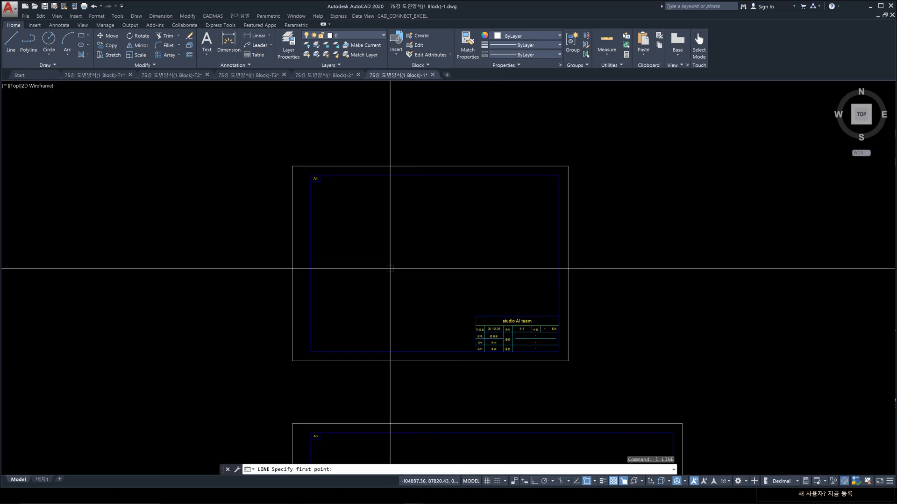
left_click(391, 150)
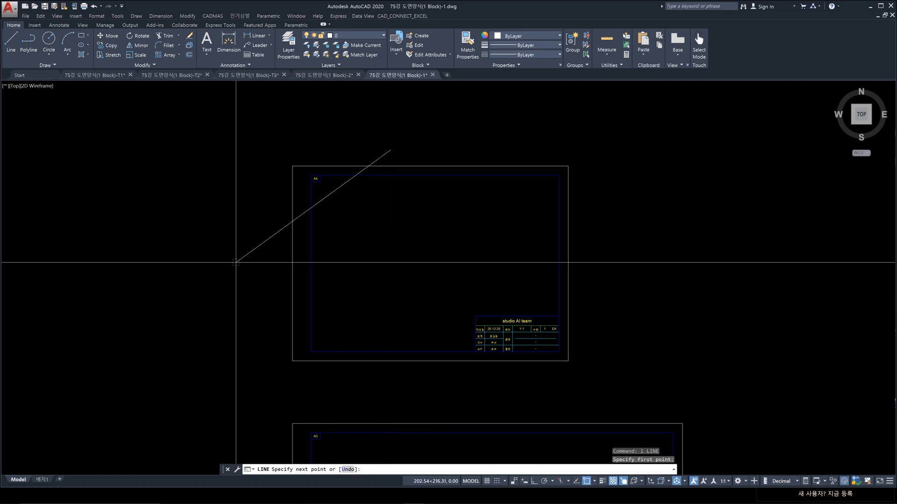
left_click(236, 262)
left_click(346, 275)
left_click(343, 316)
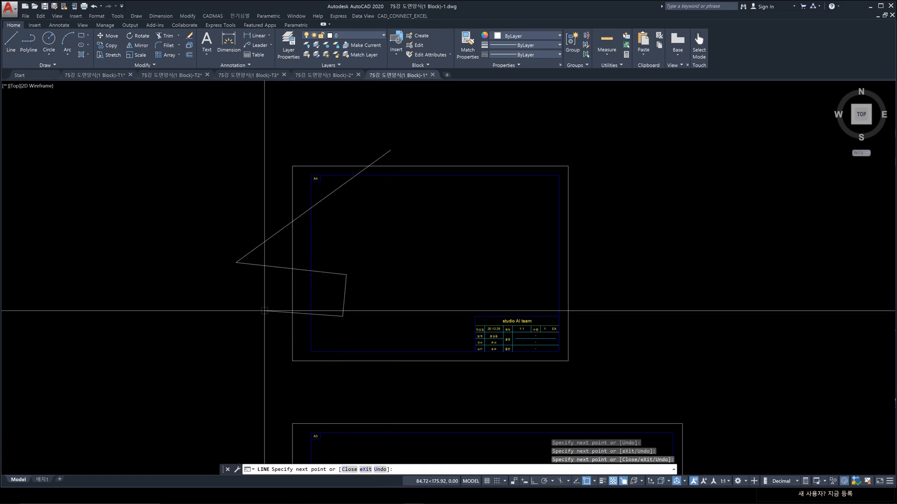
left_click(303, 298)
left_click(286, 302)
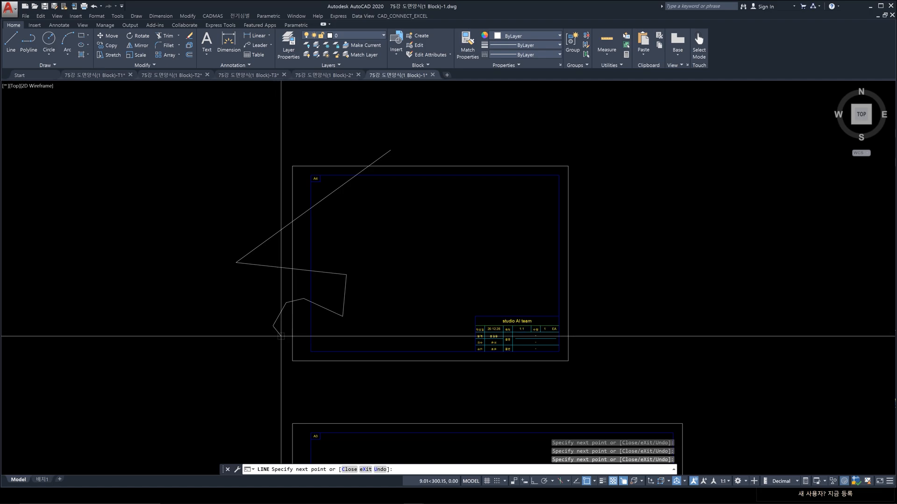
left_click(273, 326)
left_click(281, 336)
left_click(298, 326)
left_click(331, 332)
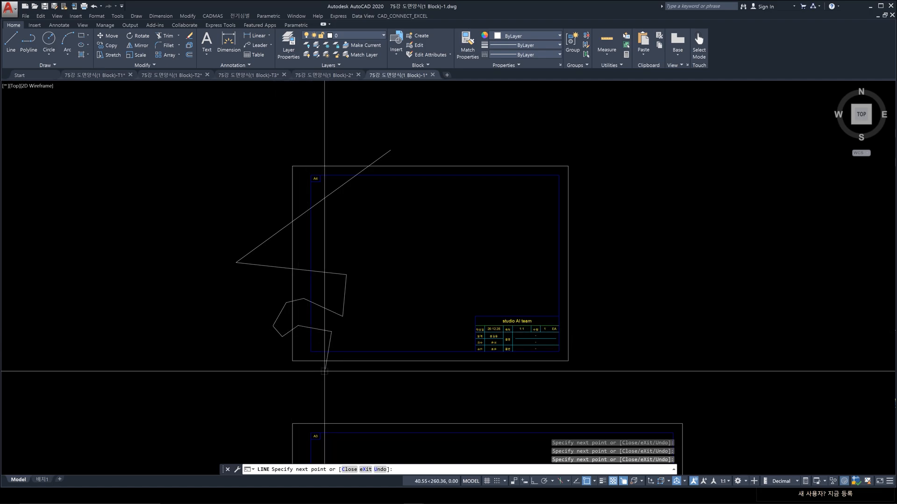
left_click(321, 376)
left_click(395, 379)
left_click(430, 343)
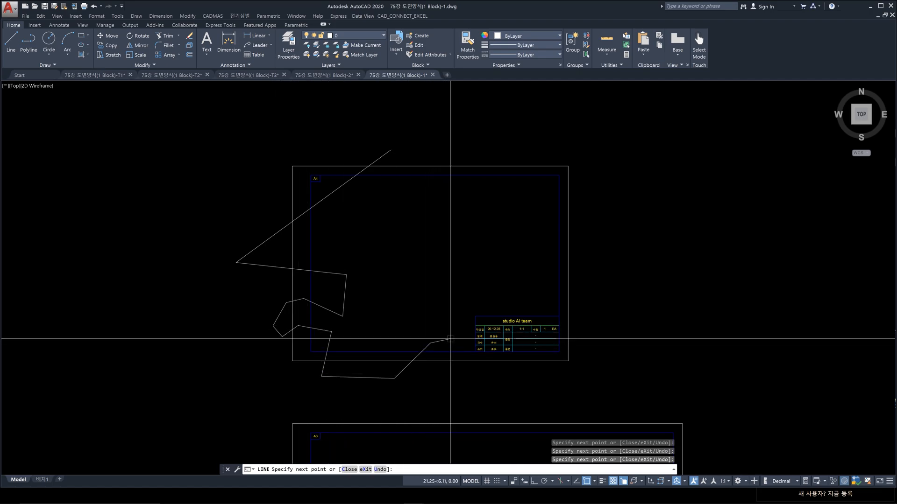
left_click(451, 338)
left_click(438, 297)
left_click(491, 298)
left_click(507, 267)
left_click(469, 238)
left_click(391, 222)
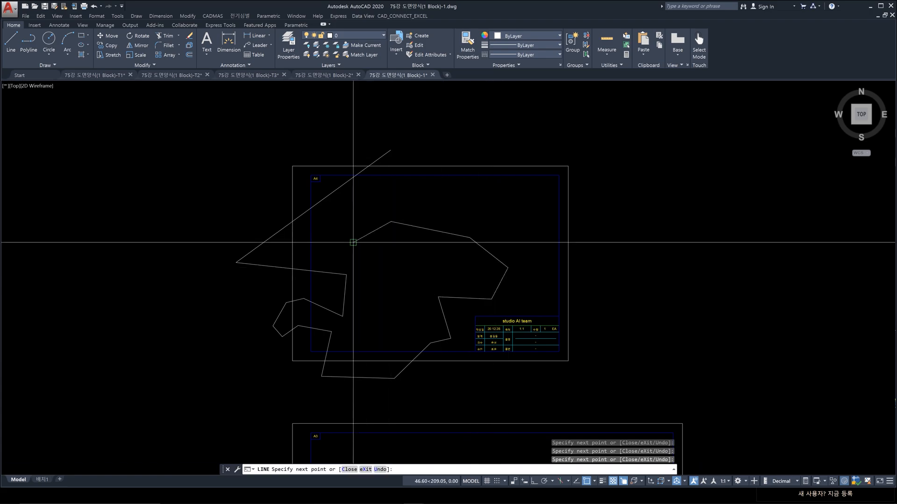
left_click(353, 242)
left_click(392, 280)
left_click(383, 293)
left_click(337, 239)
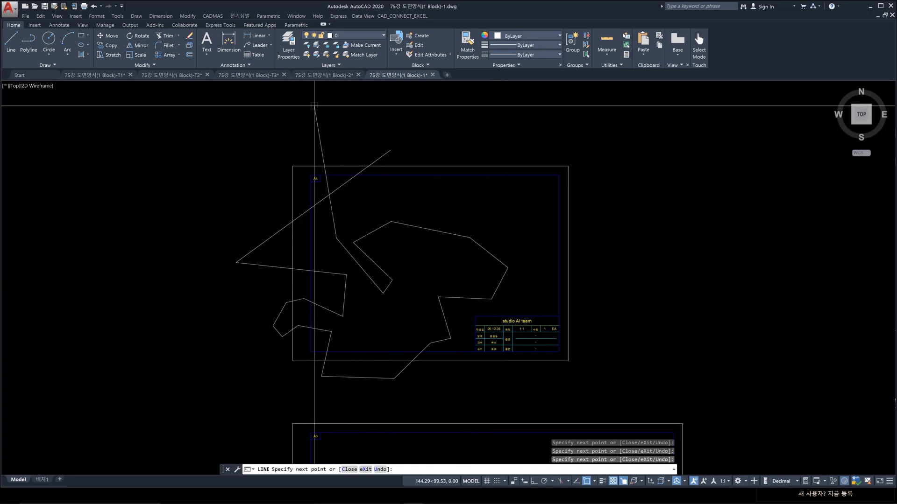
left_click(314, 106)
key("Escape")
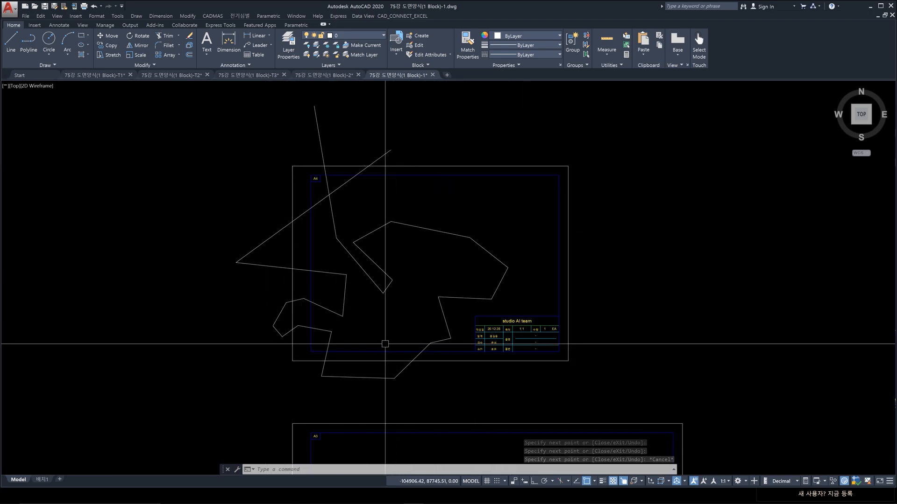
Step: Try erasing the irregular lines on the A4 sheet with a window selection that reaches into its title block, then undo the erasure
type("e")
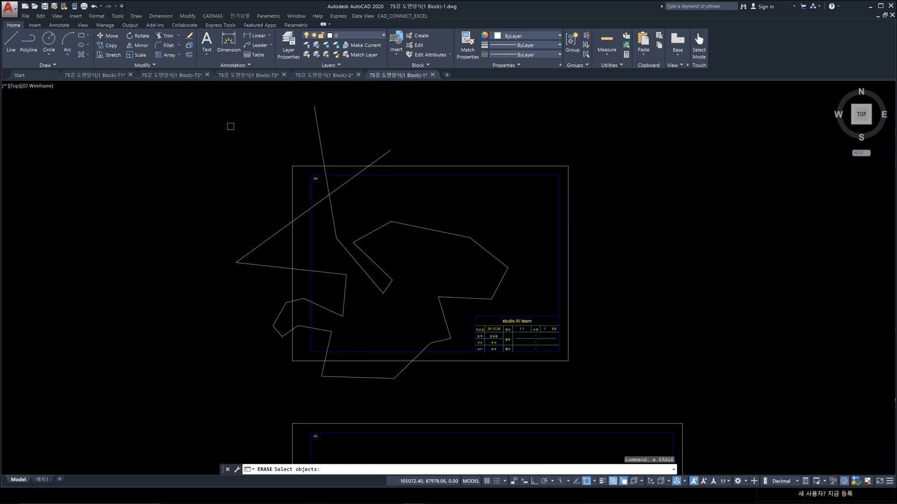
left_click(204, 92)
left_click(522, 389)
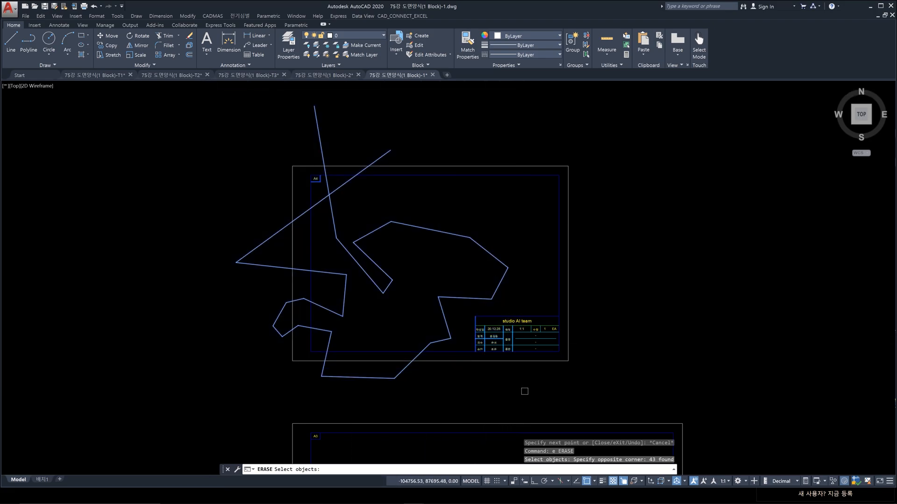
scroll(498, 345, "up", 6)
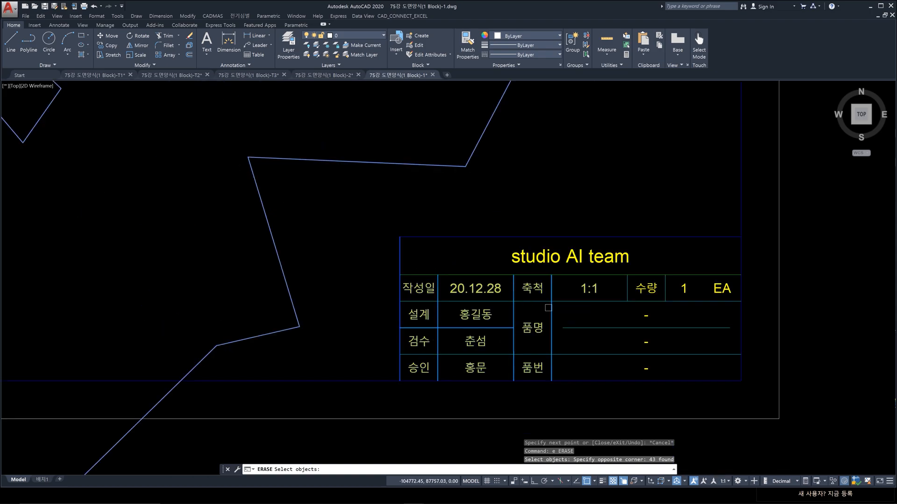
key("Return")
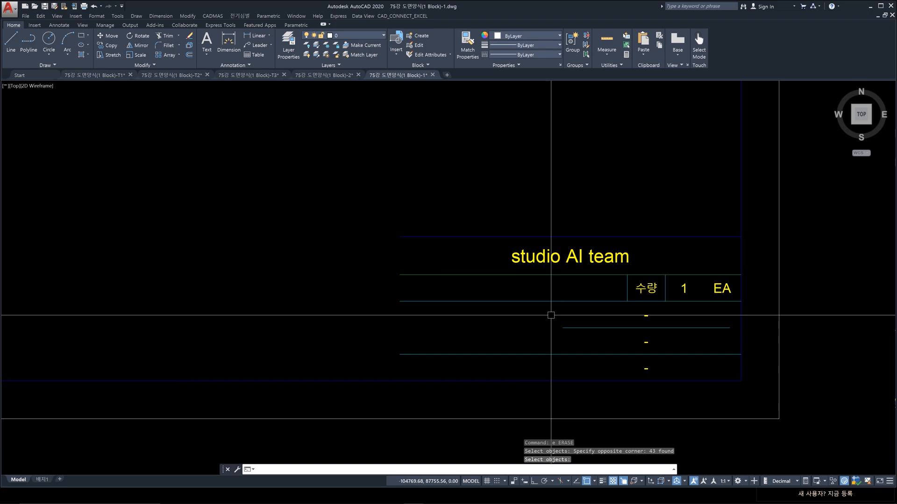
key("ctrl+z")
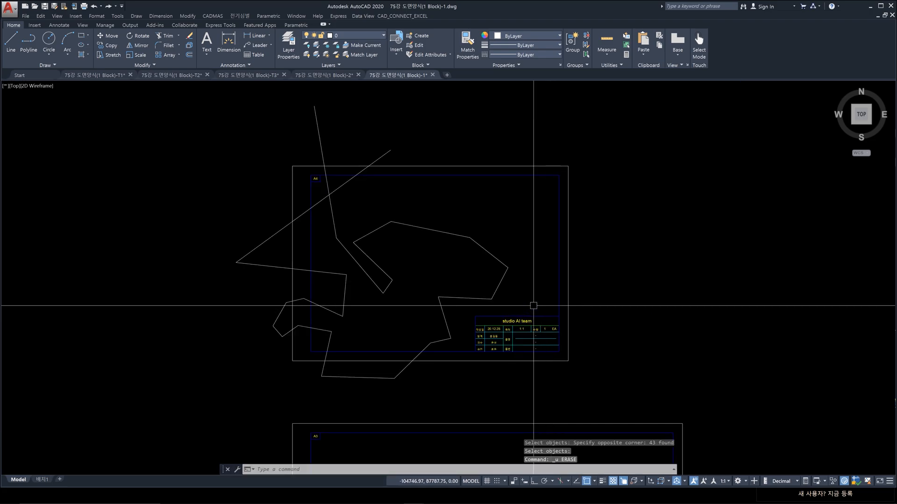
Step: Select the A3 sheet to check that its frames and title block form a single block, then clear the selection
scroll(533, 306, "down", 4)
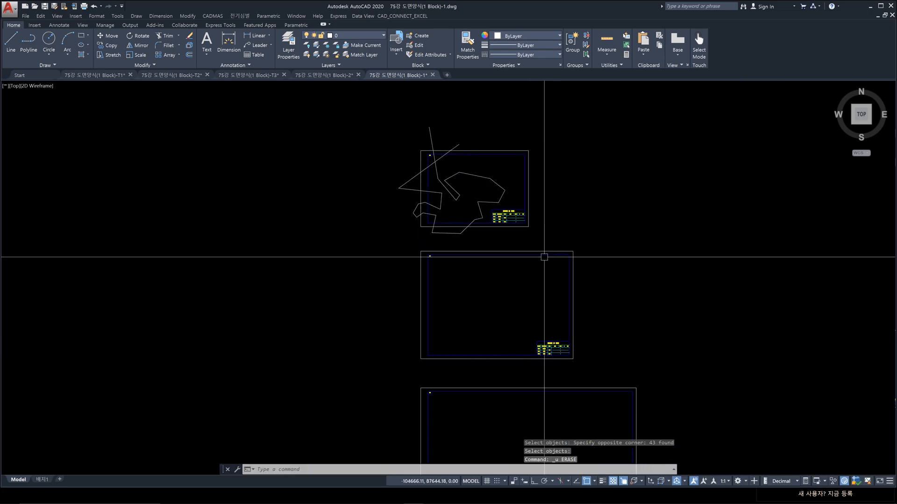
left_click(544, 257)
scroll(545, 257, "up", 4)
scroll(524, 286, "down", 4)
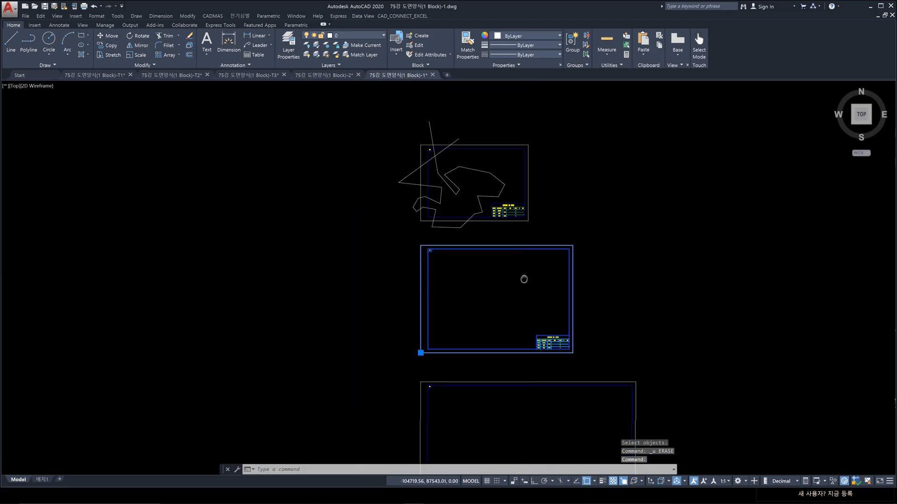
key("Escape")
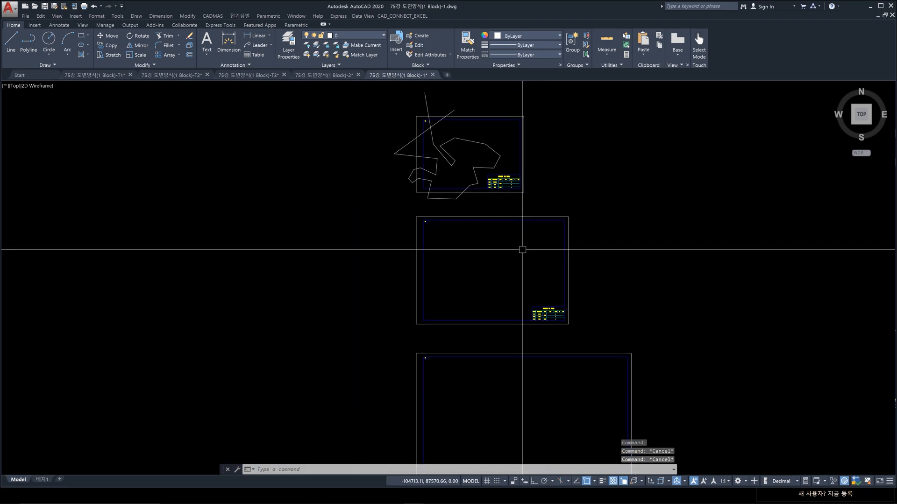
Step: Draw a zigzag chain of connected line segments over the A3 sheet, extending past its outer frame on two sides
type("l")
key("Return")
left_click(547, 282)
left_click(515, 248)
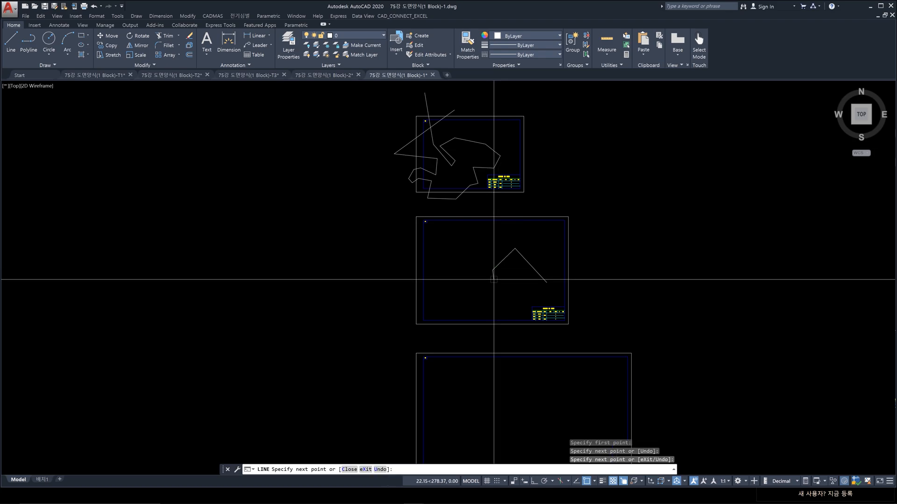
left_click(492, 270)
left_click(494, 279)
left_click(454, 240)
left_click(439, 256)
left_click(380, 247)
left_click(462, 305)
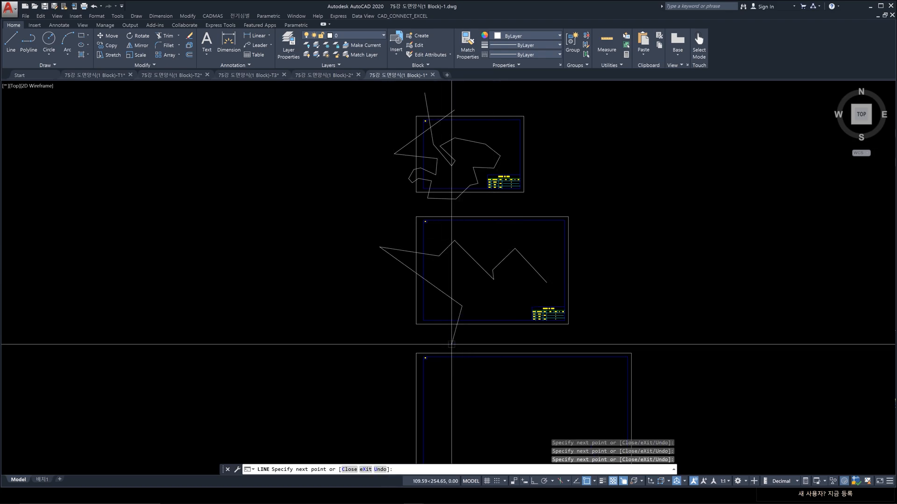
left_click(452, 344)
left_click(486, 308)
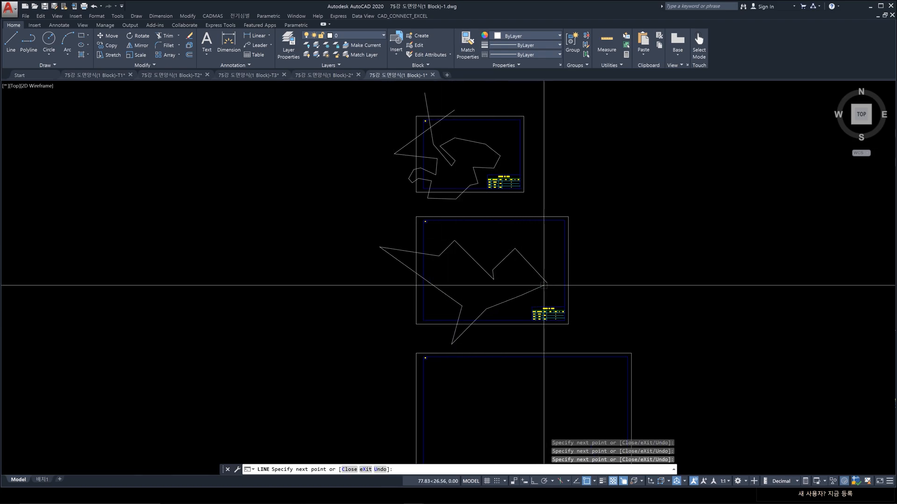
left_click(542, 289)
key("Return")
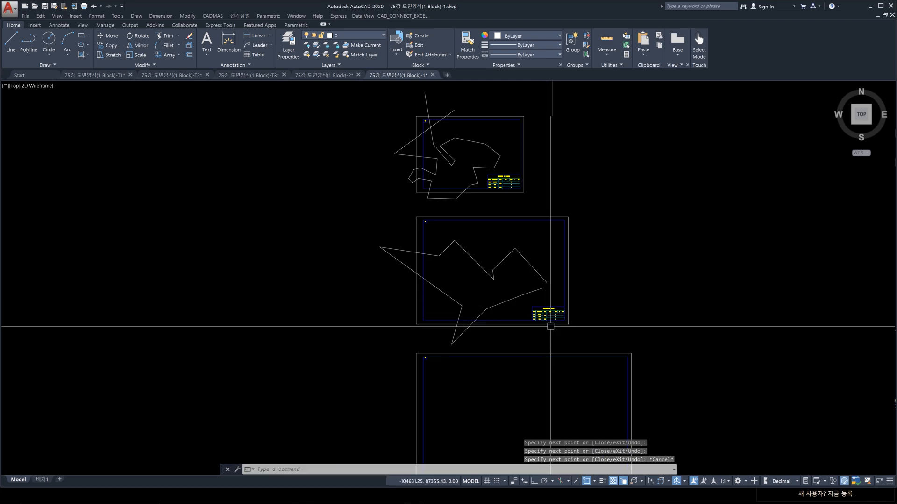
Step: Erase all the zigzag lines over the A3 sheet with window selections that extend below the sheet
type("e")
key("Return")
scroll(483, 270, "up", 6)
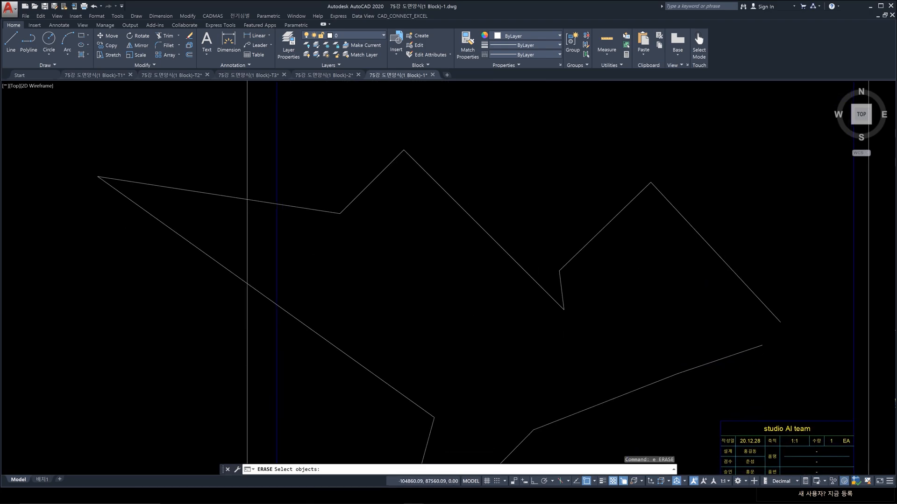
scroll(462, 196, "down", 2)
left_click(202, 146)
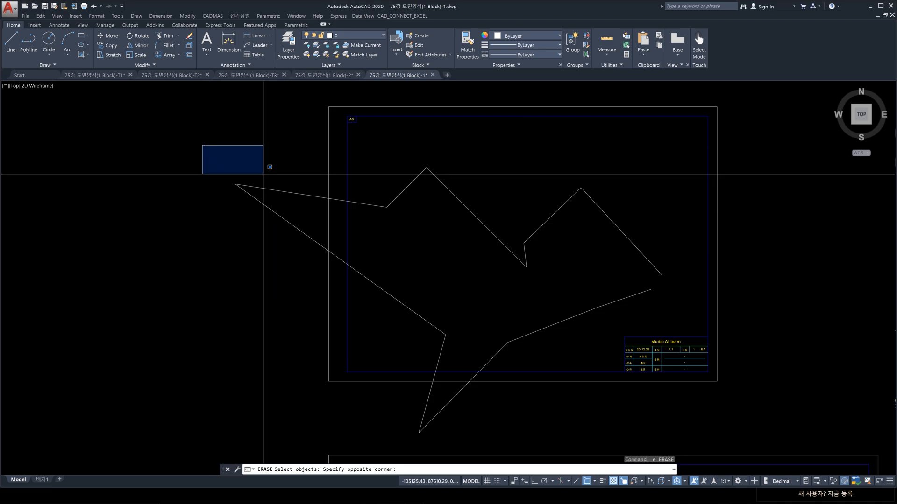
left_click(673, 420)
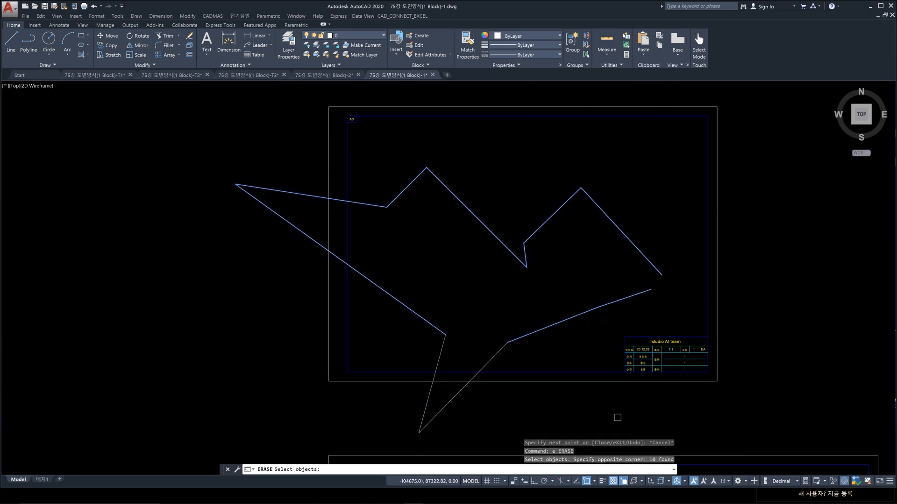
left_click(210, 148)
left_click(677, 433)
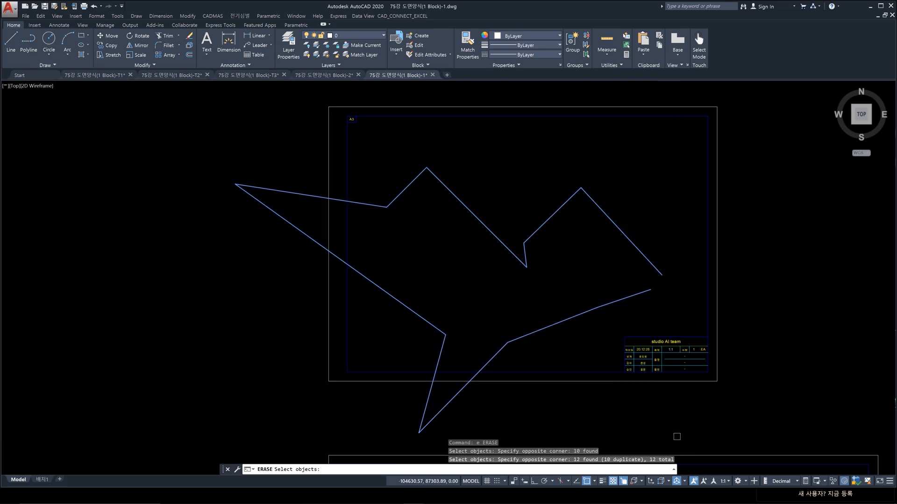
key("Return")
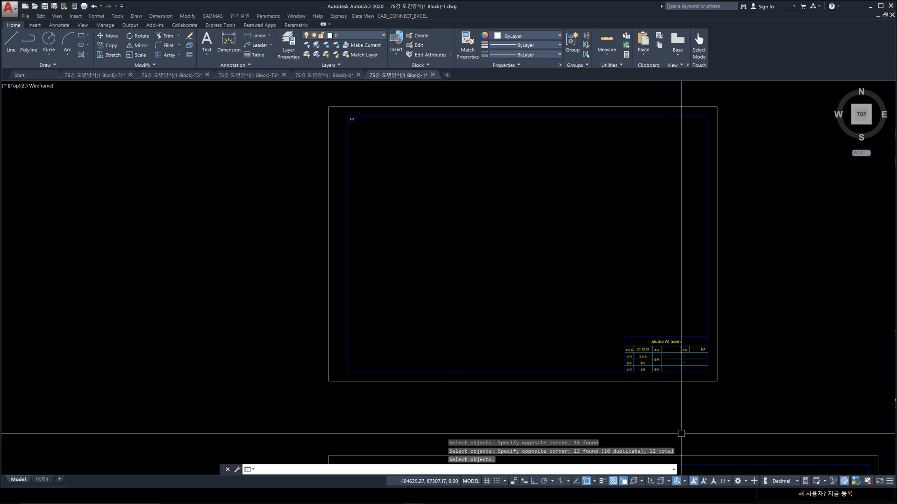
Step: Inspect the A3 sheet's title block up close, then undo the erasure of the zigzag lines
scroll(662, 348, "up", 6)
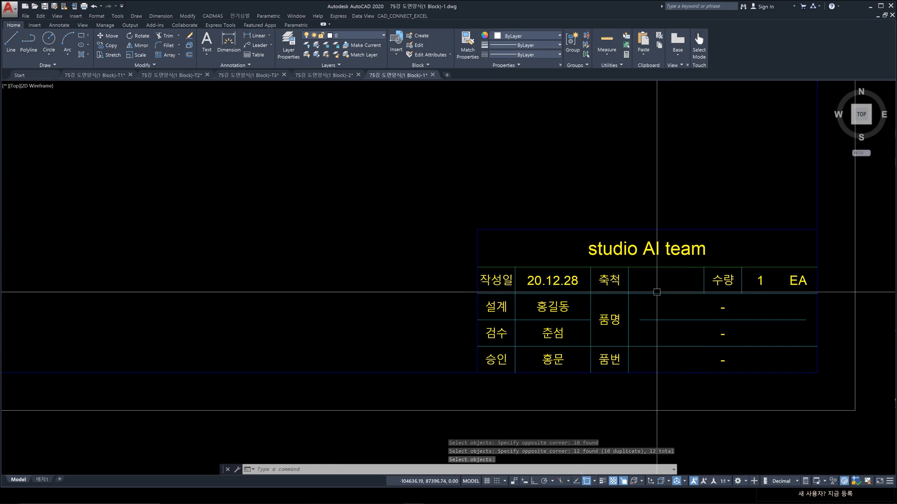
key("Return")
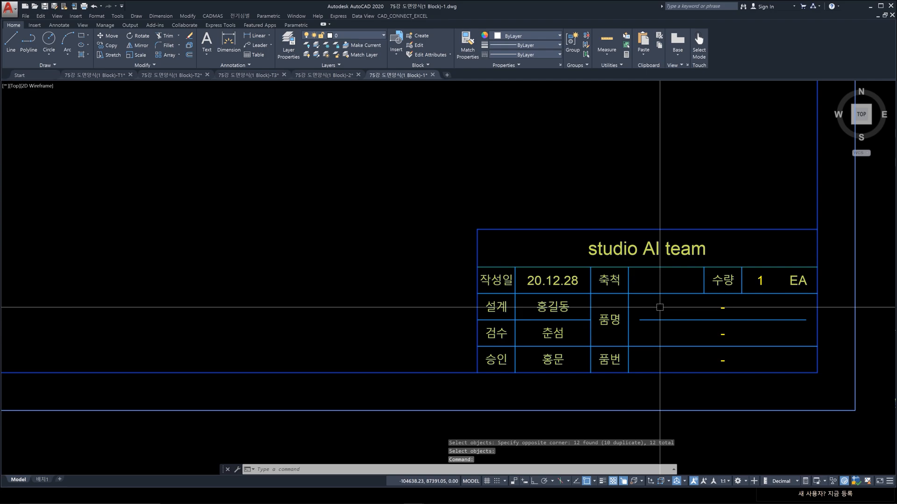
key("ctrl+z")
key("ctrl+z")
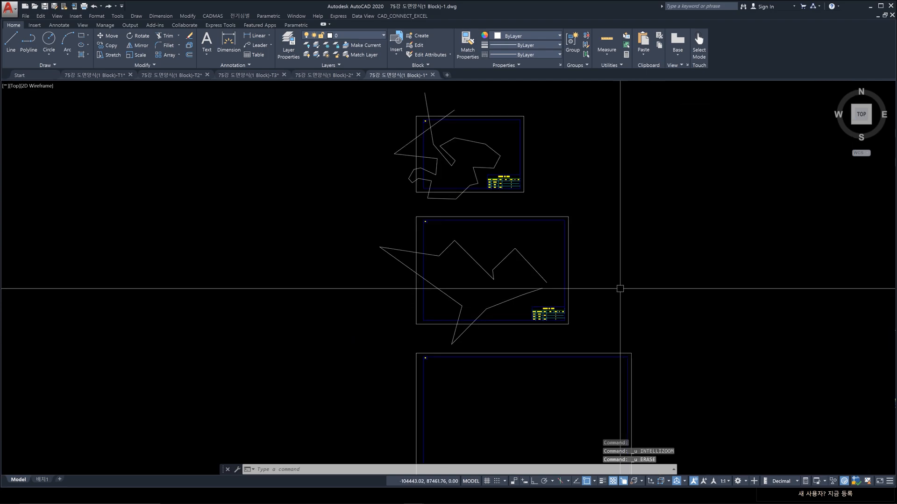
Step: Erase most of the zigzag lines over the A3 sheet using crossing selections made inside its frame
scroll(510, 288, "up", 4)
left_click(503, 343)
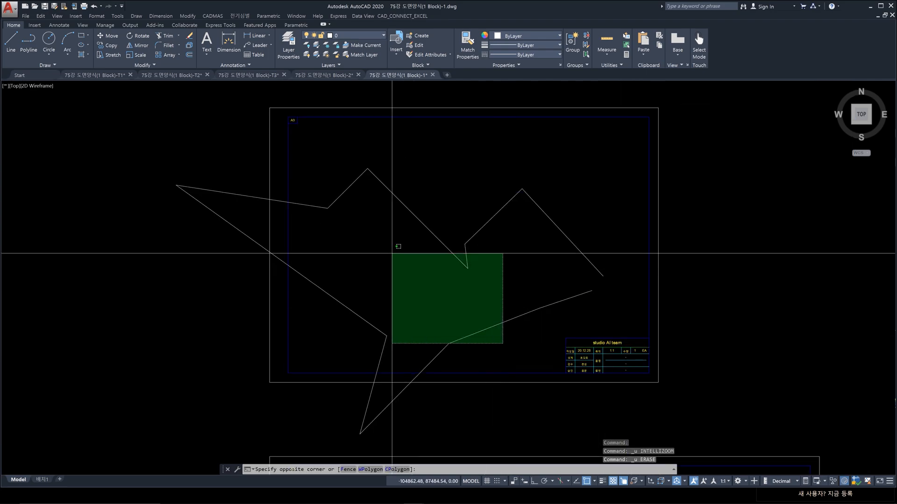
left_click(336, 176)
left_click(614, 252)
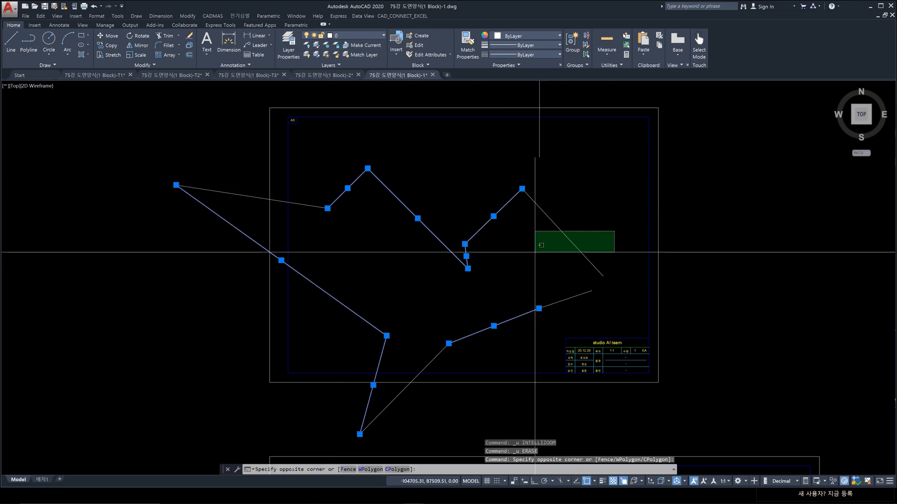
left_click(513, 250)
left_click(366, 229)
left_click(310, 200)
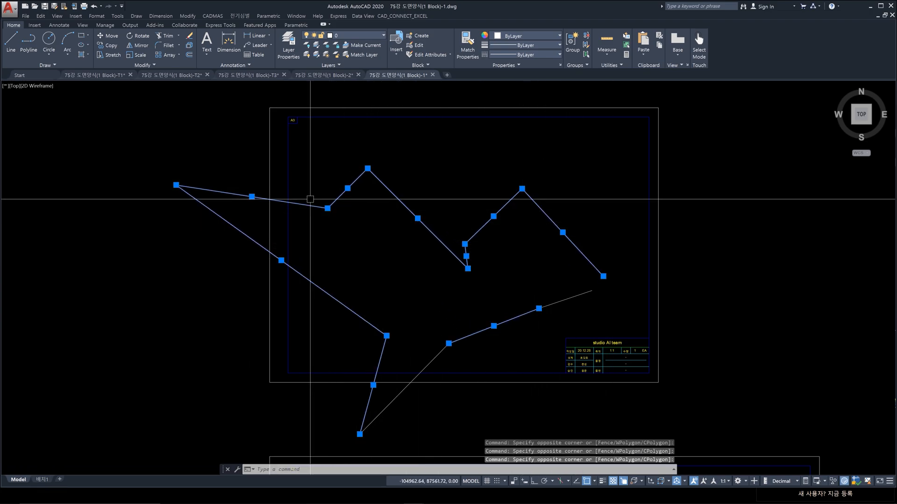
key("Delete")
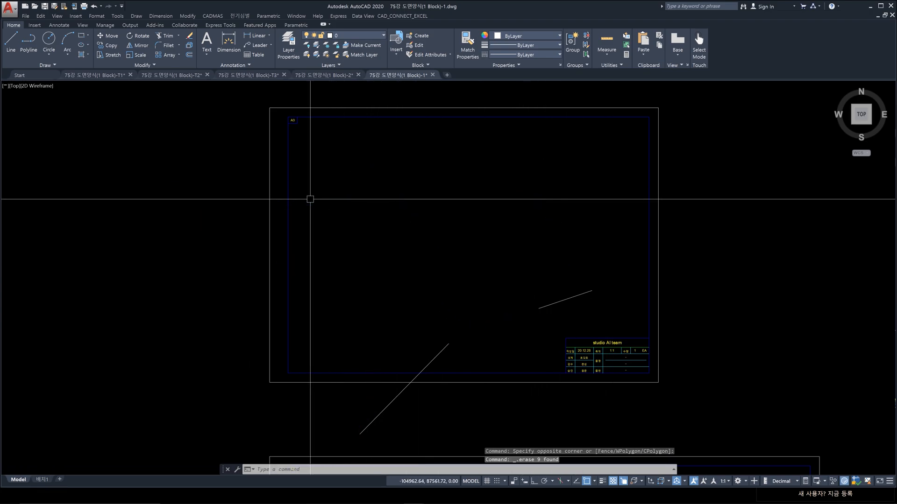
Step: Erase the two remaining line segments over the lower part of the A3 sheet
left_click(545, 320)
left_click(512, 294)
left_click(481, 347)
left_click(385, 315)
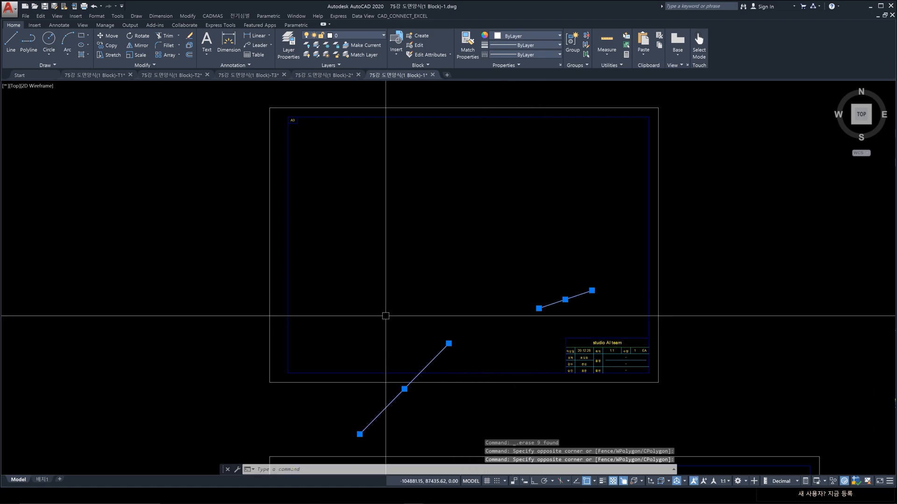
key("Delete")
Step: Erase the connected lines fully enclosed by a window selection across the A4 sheet's left and lower frame
scroll(385, 316, "down", 4)
scroll(401, 266, "up", 3)
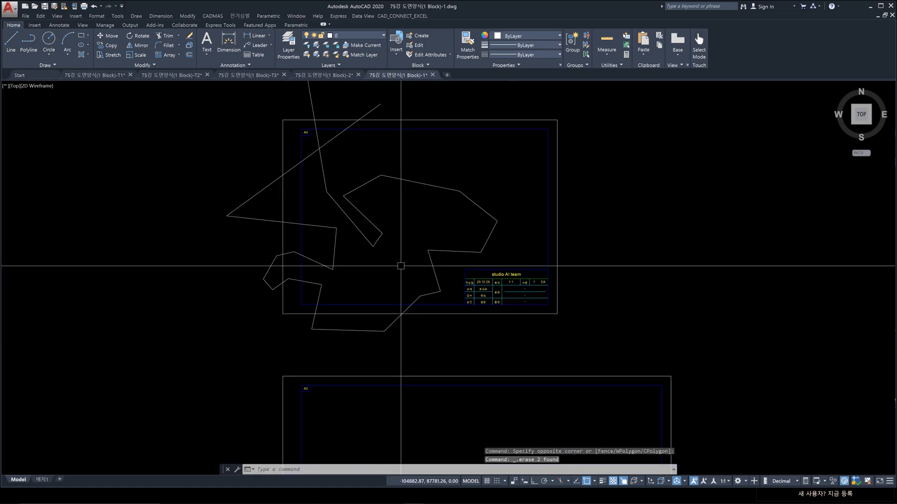
left_click(208, 160)
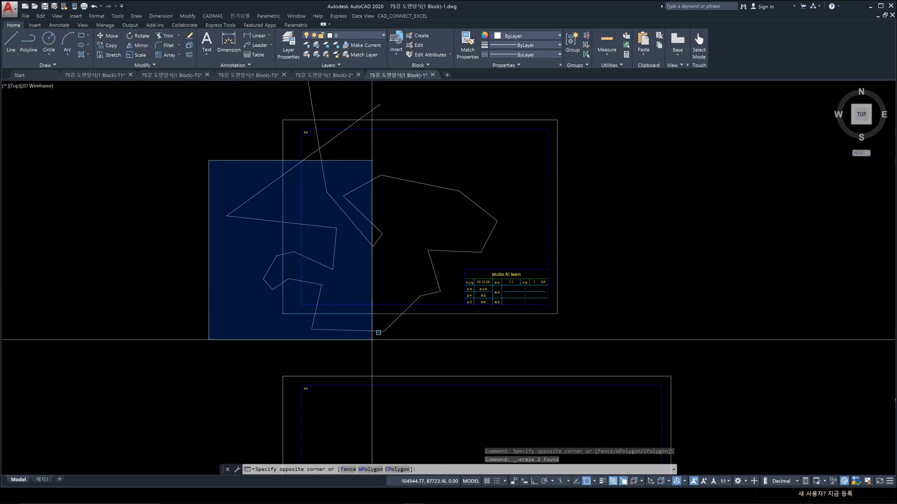
left_click(451, 343)
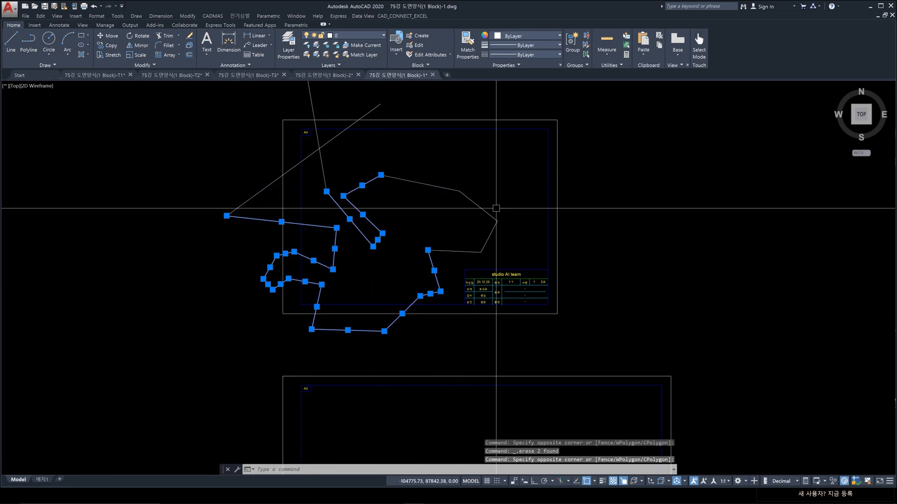
key("Delete")
Step: Erase all the remaining lines over the A4 sheet using crossing selections
left_click(511, 238)
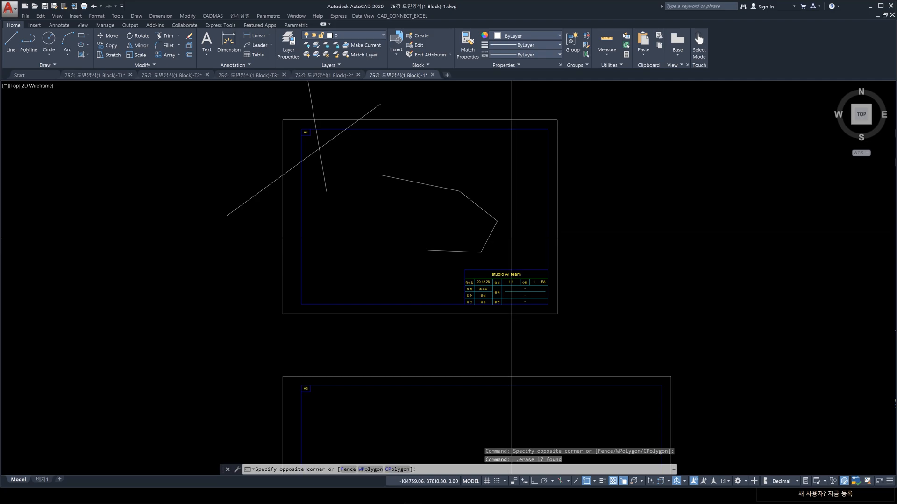
left_click(399, 172)
left_click(441, 257)
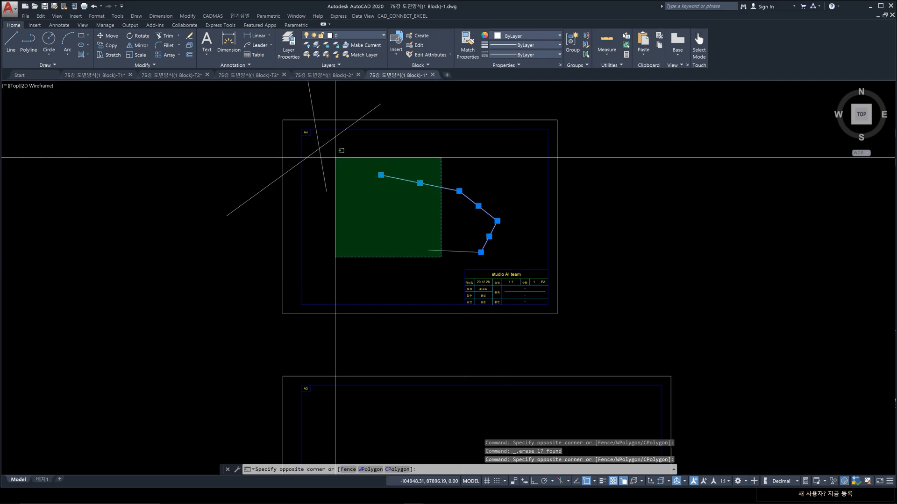
left_click(315, 145)
key("Delete")
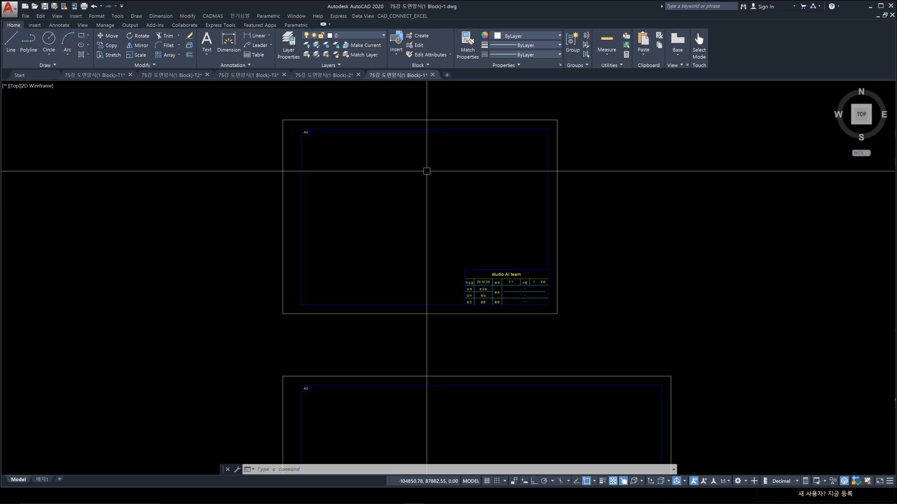
Step: Examine the A3 sheet's title block up close, including its date, scale, quantity and name fields
scroll(660, 247, "down", 4)
middle_click_drag(676, 287, 634, 231)
scroll(612, 305, "up", 2)
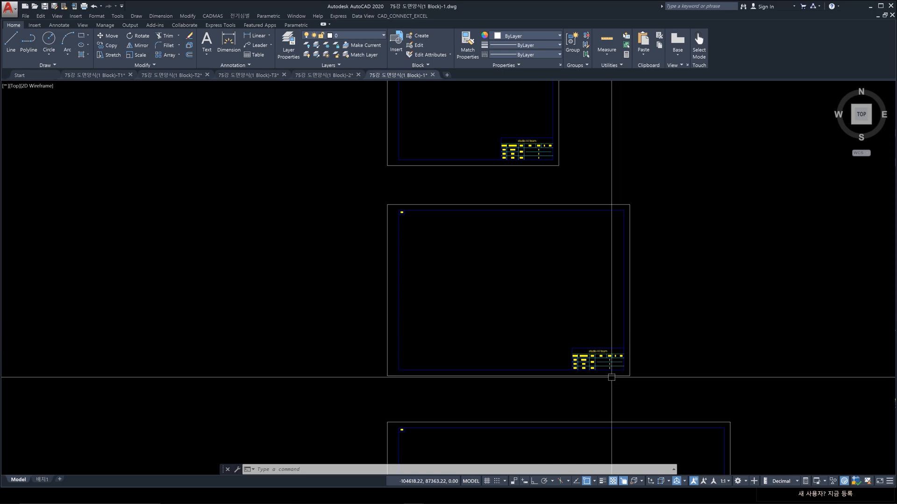
scroll(600, 372, "up", 6)
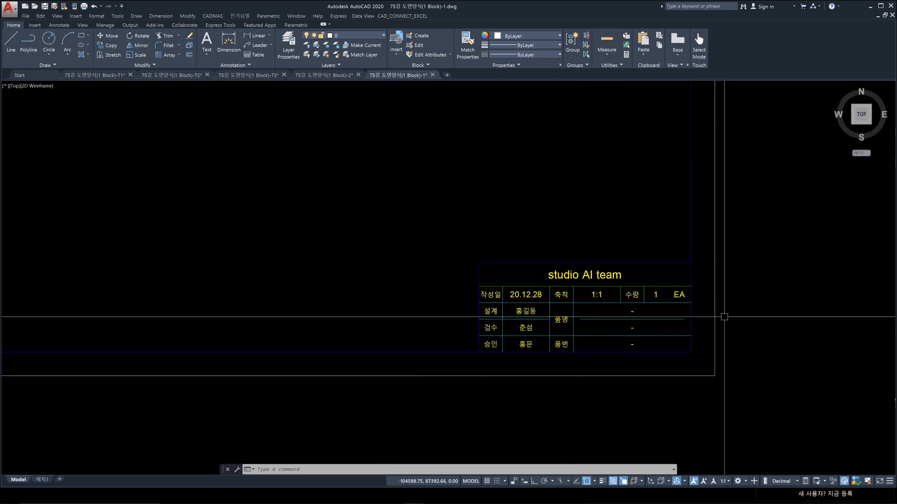
scroll(605, 341, "up", 2)
scroll(604, 340, "up", 2)
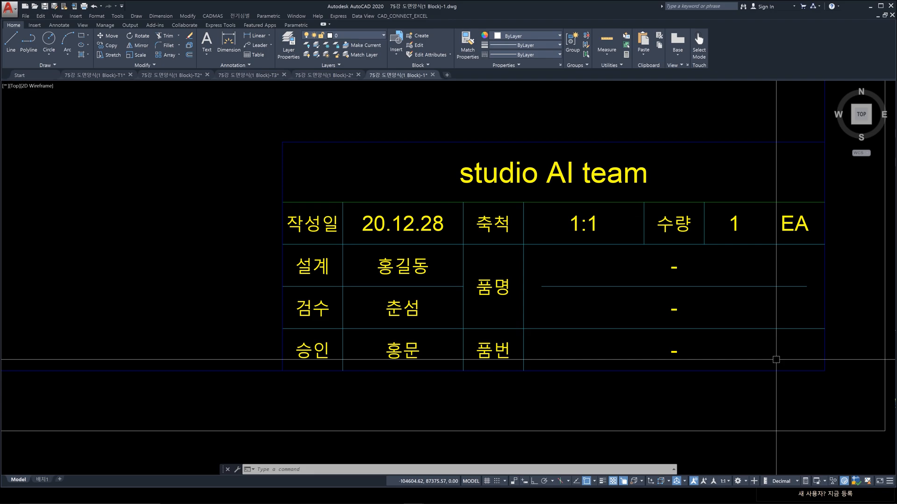
scroll(775, 360, "down", 6)
scroll(545, 278, "up", 3)
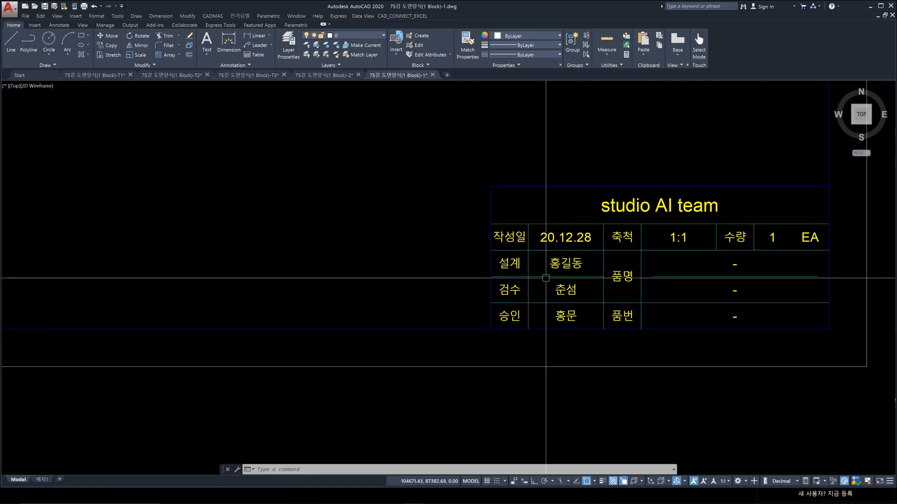
Step: Copy the whole A3 sheet horizontally to the right of the original with Ortho turned on
scroll(545, 278, "down", 4)
middle_click_drag(545, 278, 546, 356)
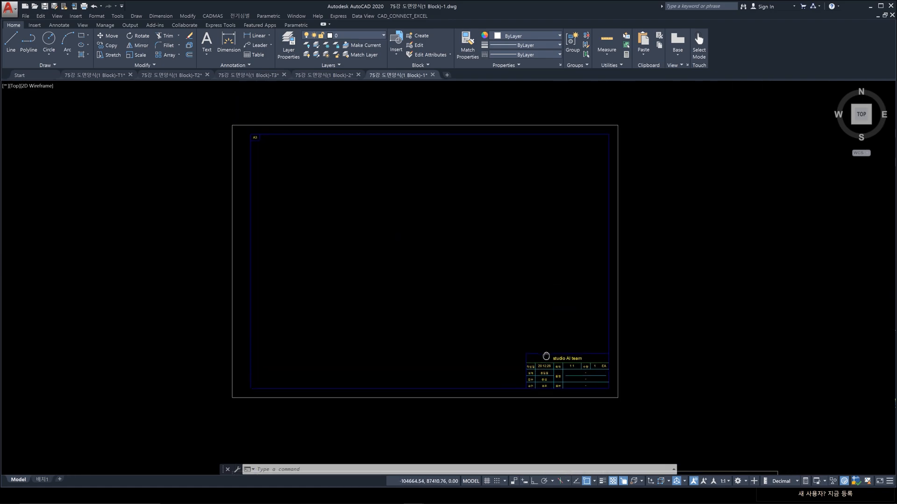
type("co")
key("Return")
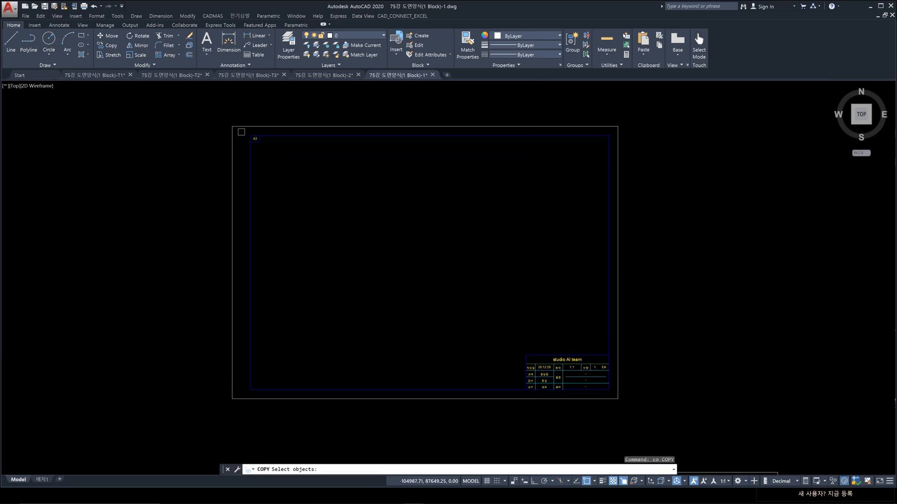
left_click(208, 112)
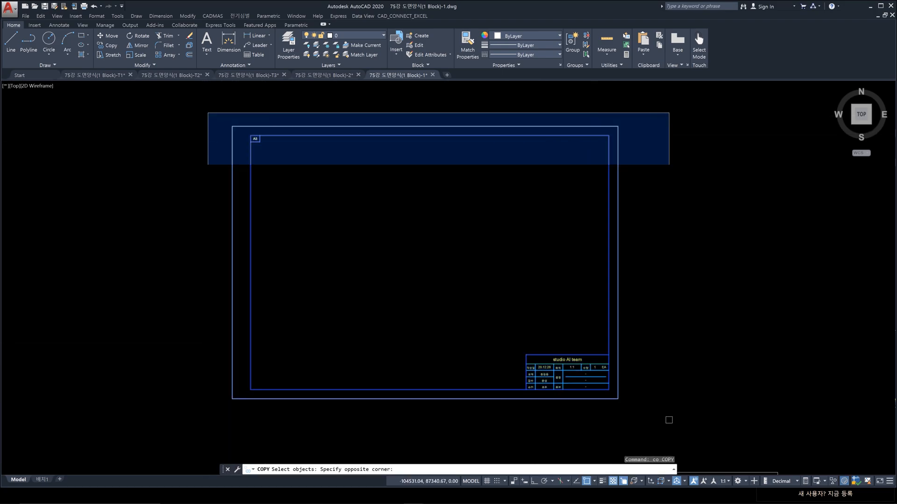
left_click(669, 420)
key("Return")
left_click(365, 285)
scroll(634, 299, "down", 2)
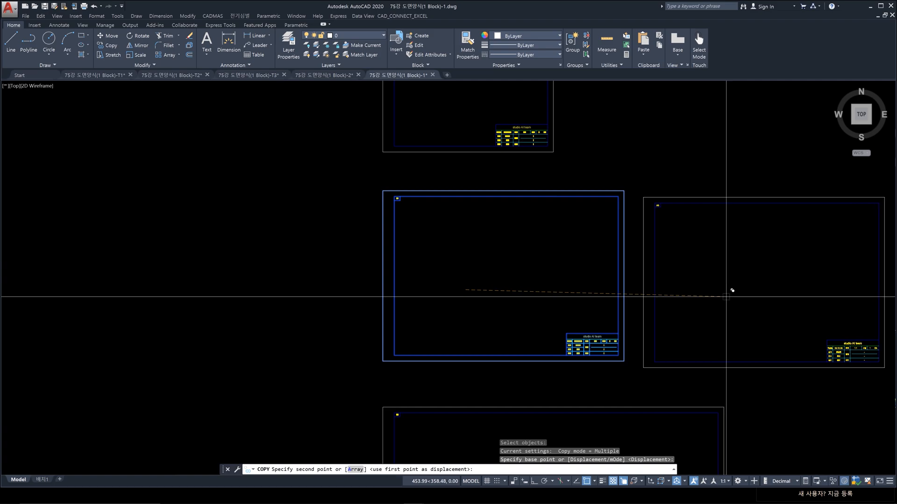
key("F8")
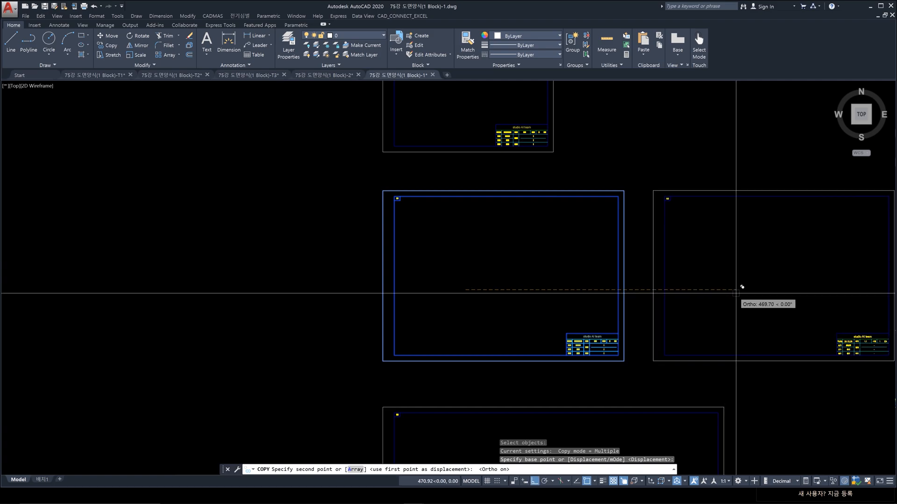
left_click(743, 296)
key("Escape")
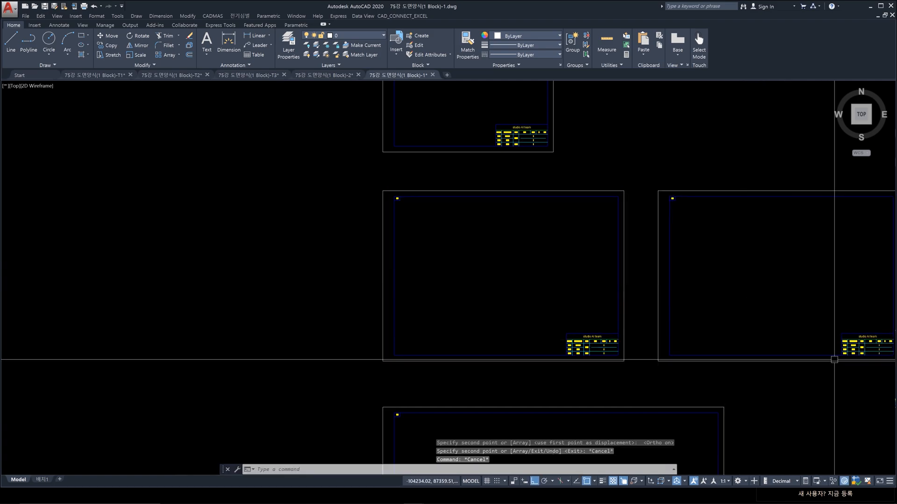
Step: Select the designer name in the copied A3 sheet's title block to check whether it is a separate object, then clear the selection
scroll(840, 351, "up", 10)
middle_click_drag(847, 340, 712, 282)
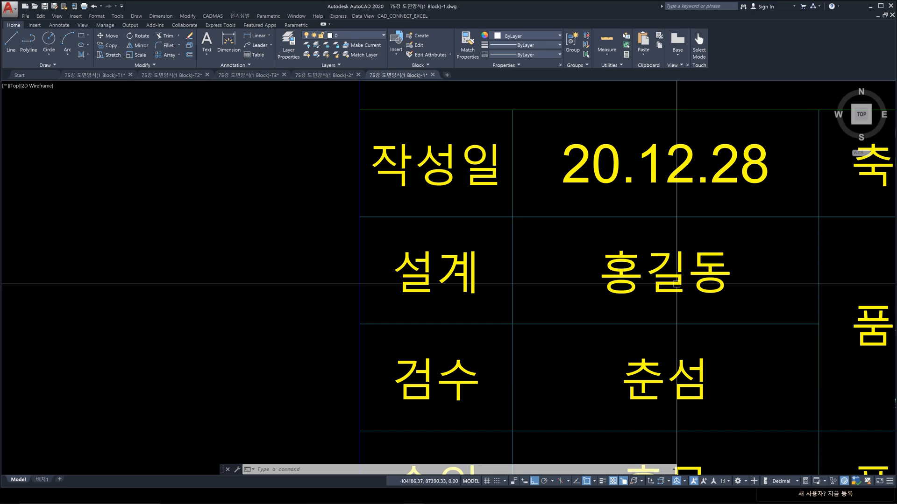
scroll(677, 283, "down", 2)
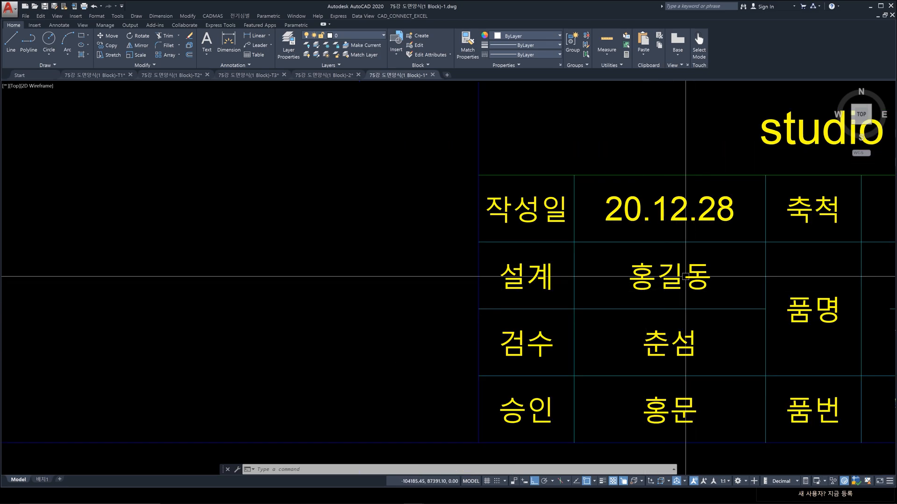
left_click(679, 280)
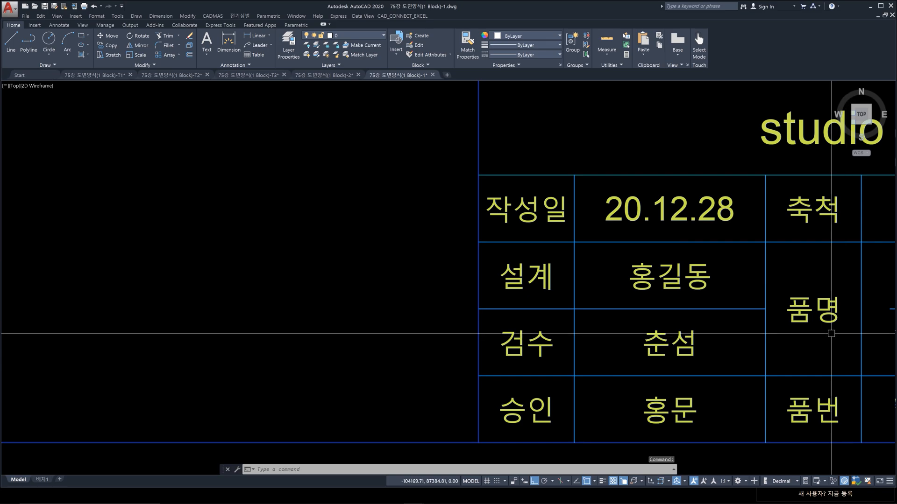
key("Escape")
key("Escape")
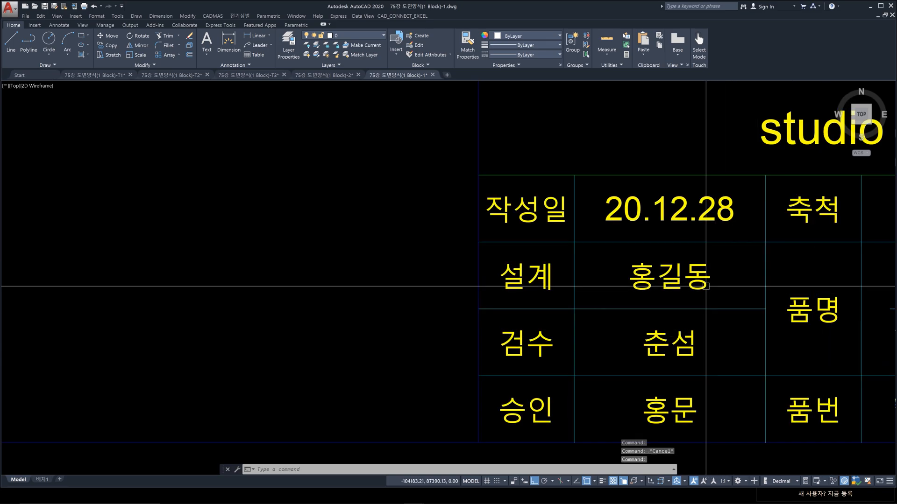
left_click(681, 285)
key("Escape")
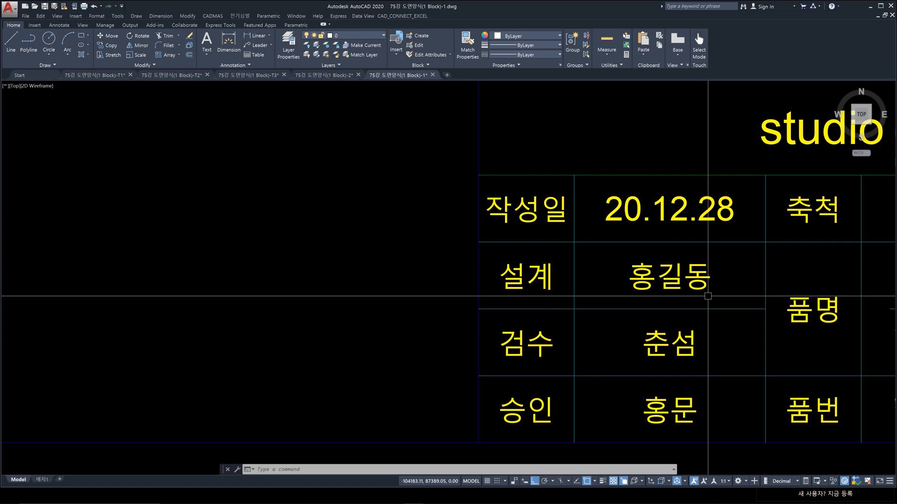
Step: Open the copied A3 block for in-place editing with all nested objects and replace the designer's name in the 설계 field
double_click(714, 310)
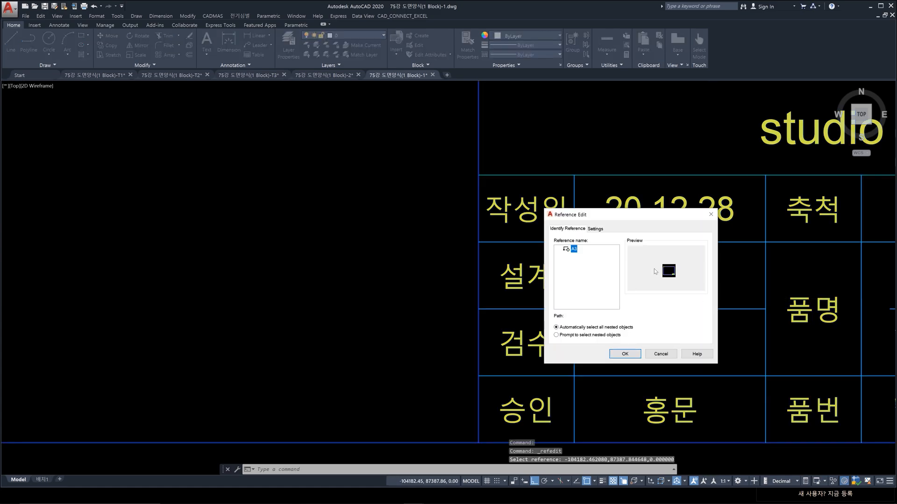
left_click(623, 354)
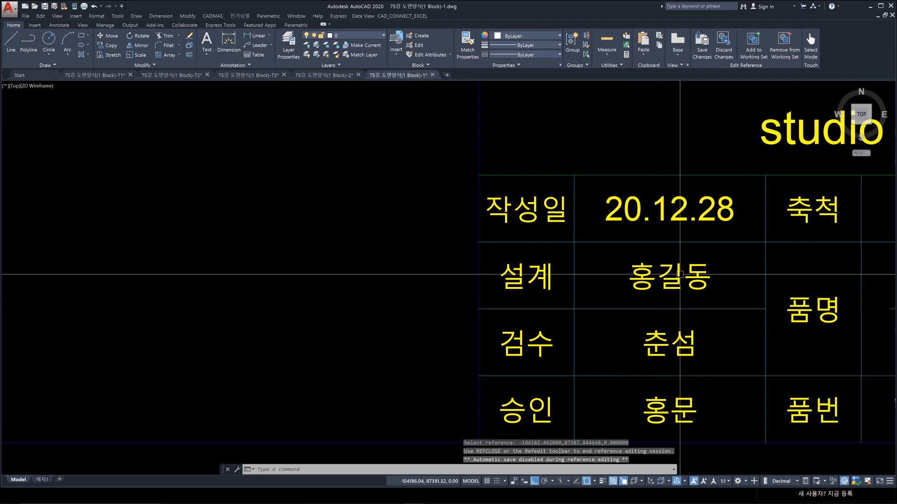
double_click(645, 281)
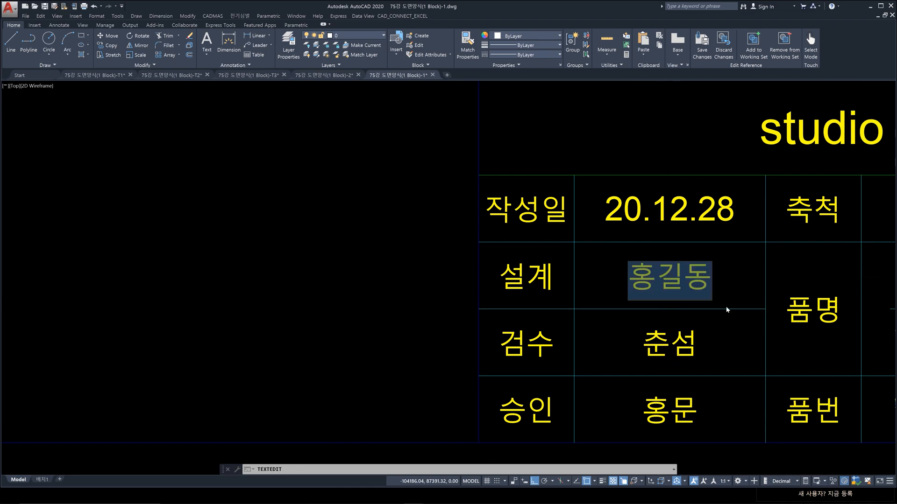
type("춘")
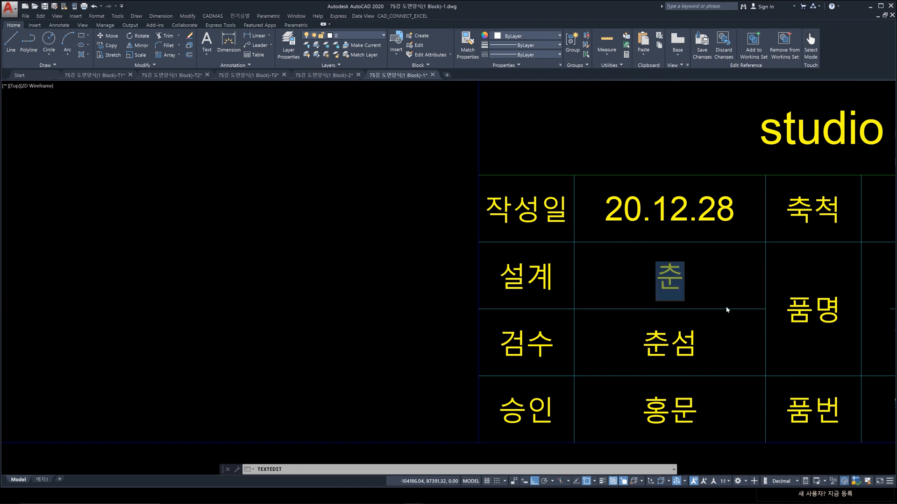
type("ㅅㅓㅁ")
key("Return")
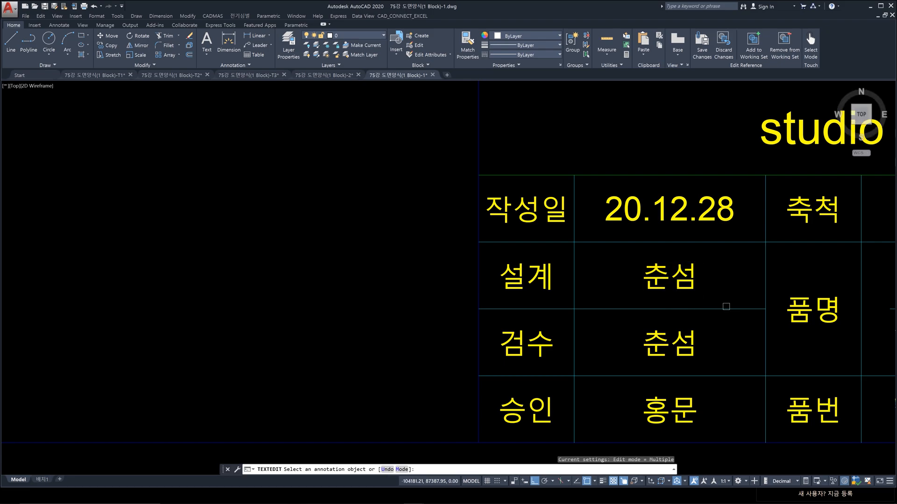
key("Escape")
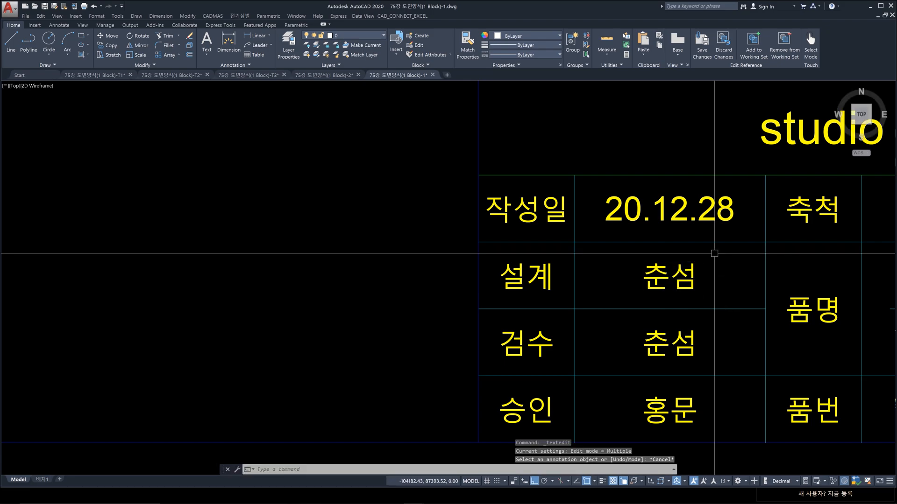
Step: Save the reference edits to the A3 block, then check the 설계 field in the original sheet's title block
left_click(701, 49)
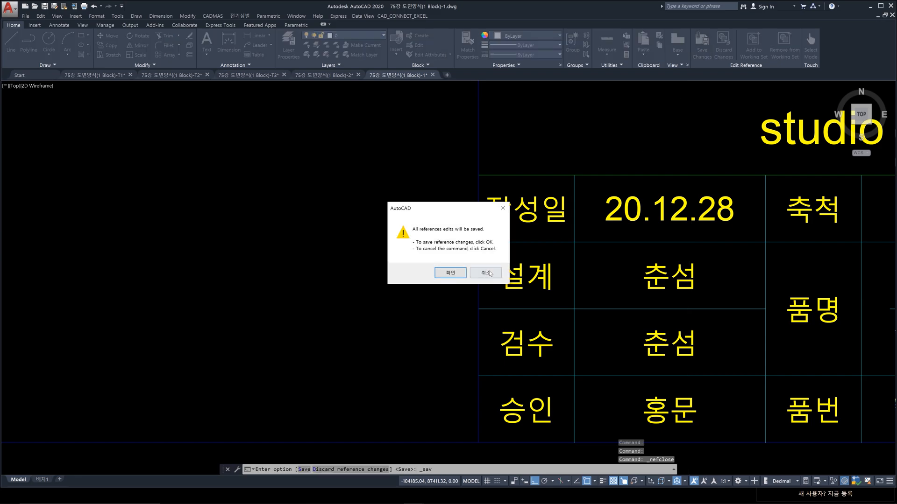
left_click(457, 274)
scroll(457, 272, "down", 9)
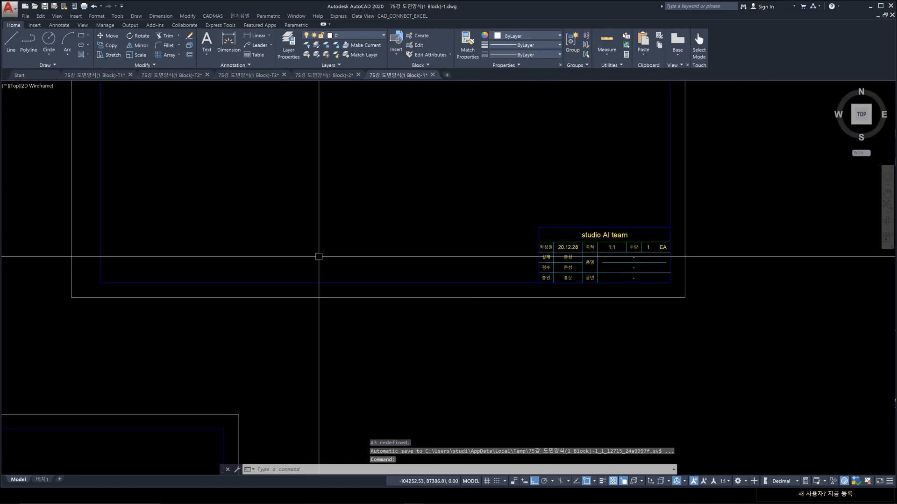
scroll(372, 323, "up", 4)
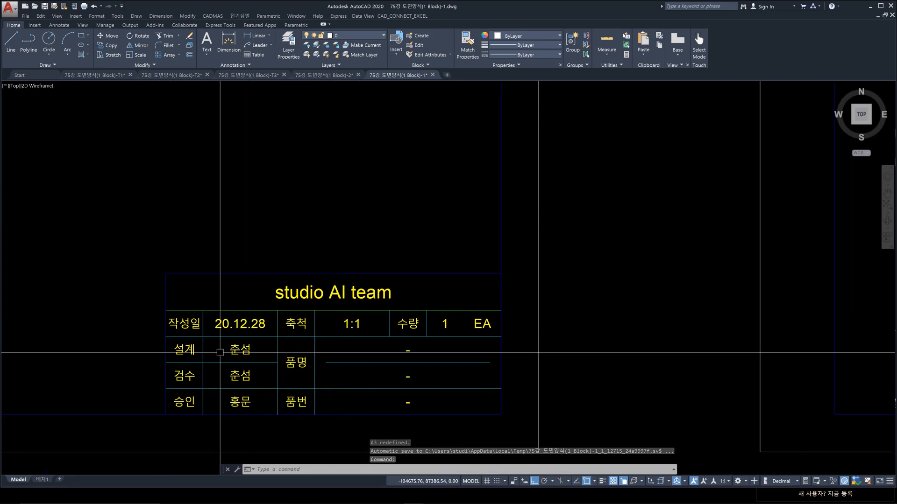
Step: Compare the 설계 fields in the title blocks of the original and copied A3 sheets
scroll(347, 340, "down", 3)
middle_click_drag(609, 350, 423, 344)
scroll(599, 341, "up", 6)
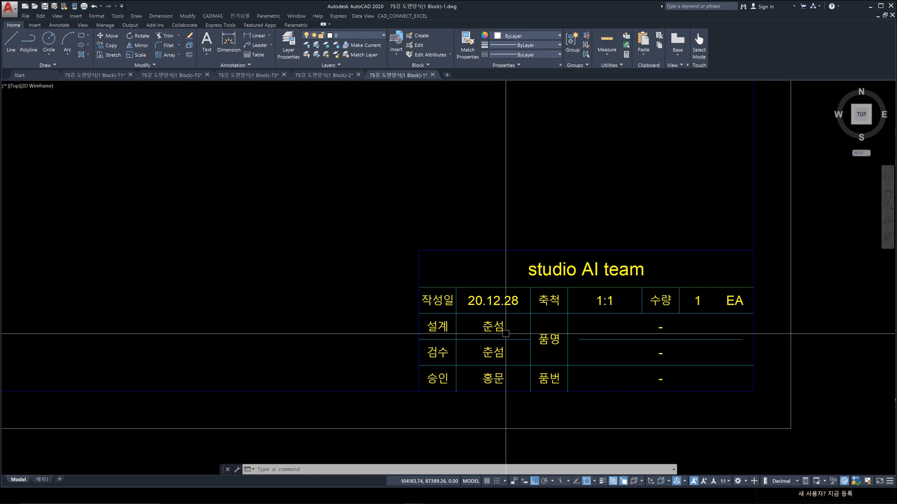
scroll(505, 333, "down", 5)
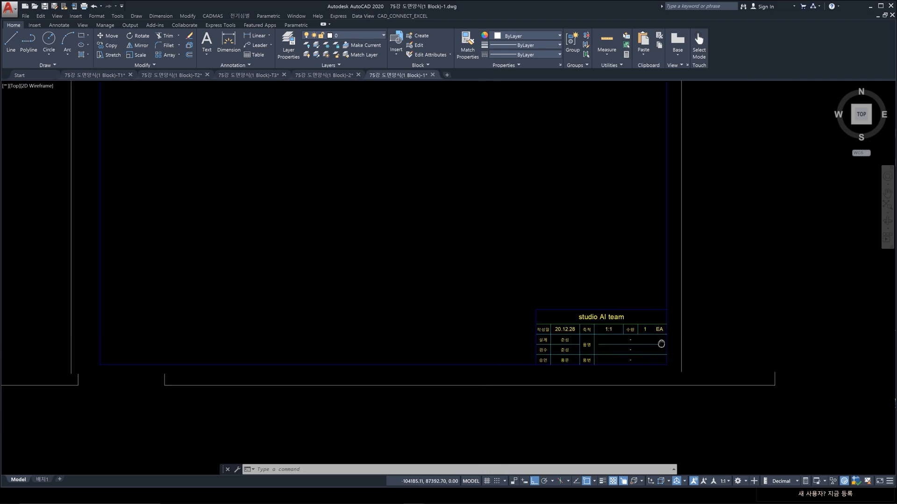
middle_click_drag(462, 364, 662, 361)
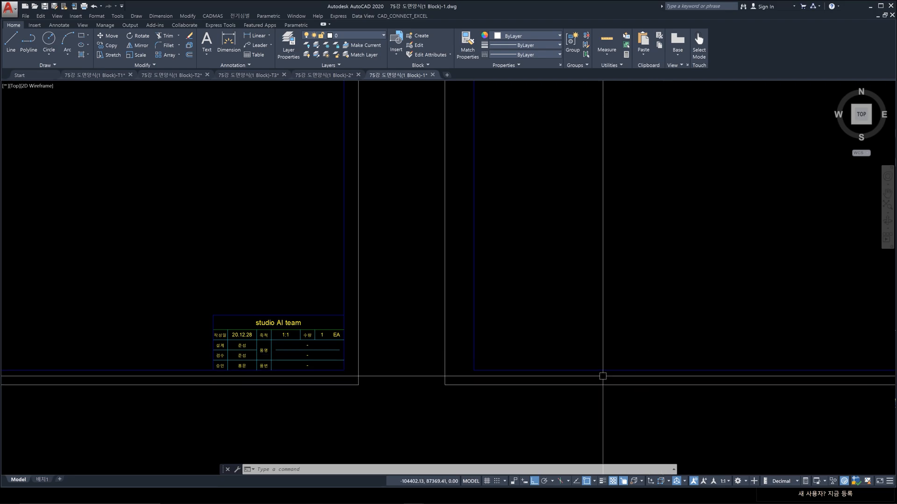
scroll(531, 299, "down", 4)
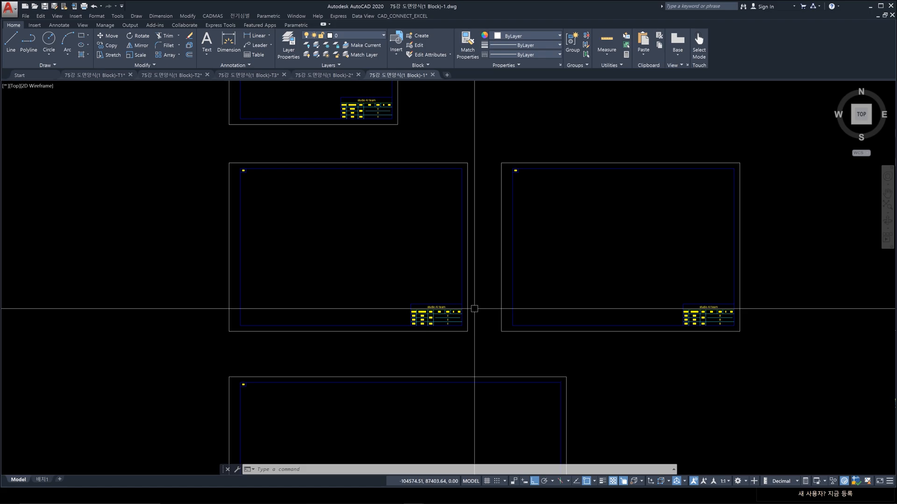
scroll(443, 308, "up", 3)
scroll(747, 318, "down", 3)
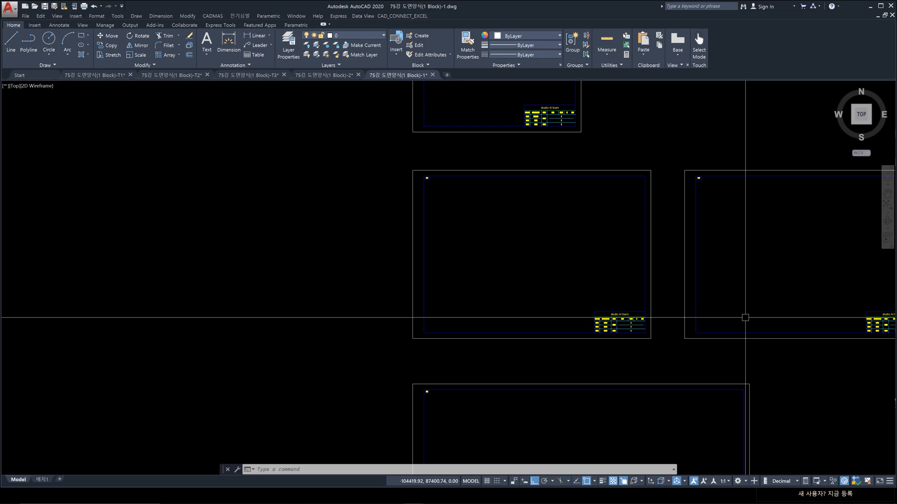
middle_click_drag(604, 266, 545, 279)
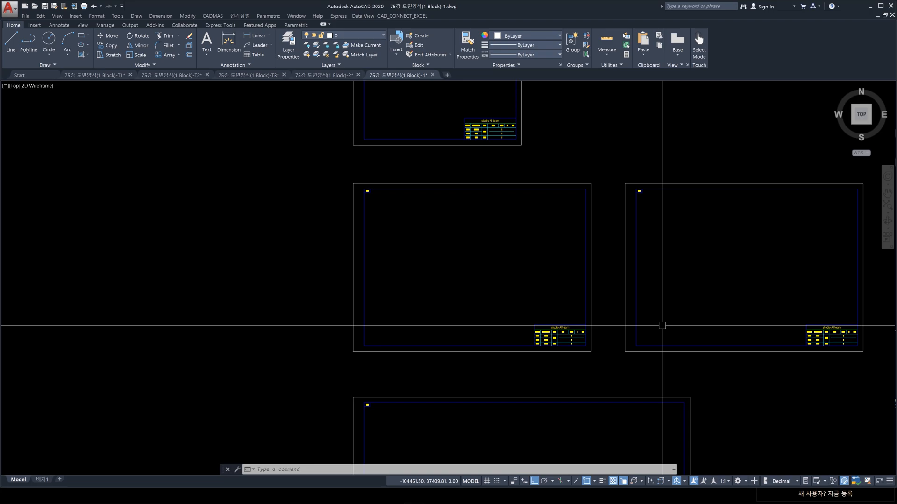
Step: Select the scale text in the original A3 sheet's title block to check whether it is a separate object, then clear the selection
scroll(661, 326, "up", 8)
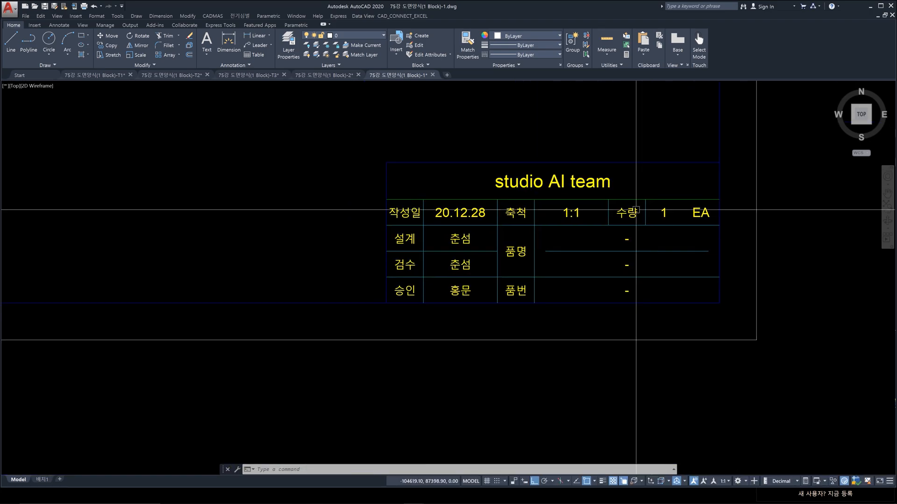
left_click(577, 213)
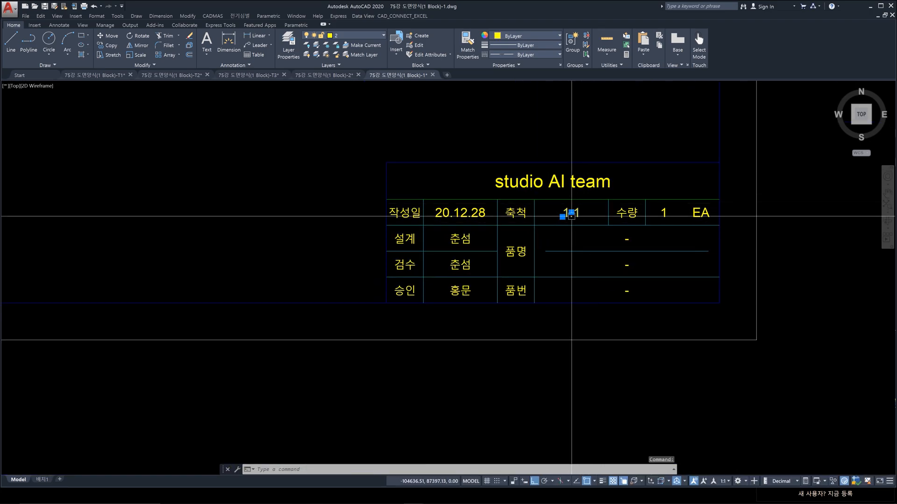
key("Escape")
scroll(627, 208, "down", 6)
scroll(627, 209, "down", 3)
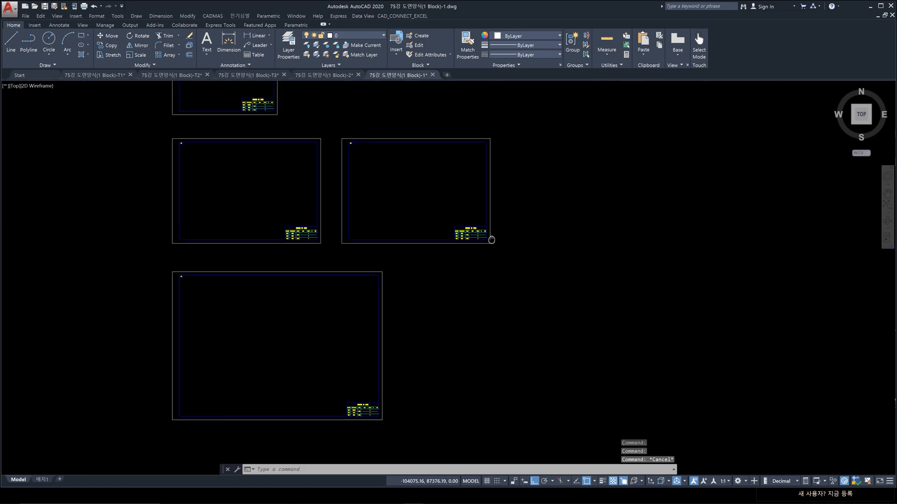
Step: Set the 축척 value in the copied A3 sheet's title block to 1:2
scroll(397, 245, "up", 12)
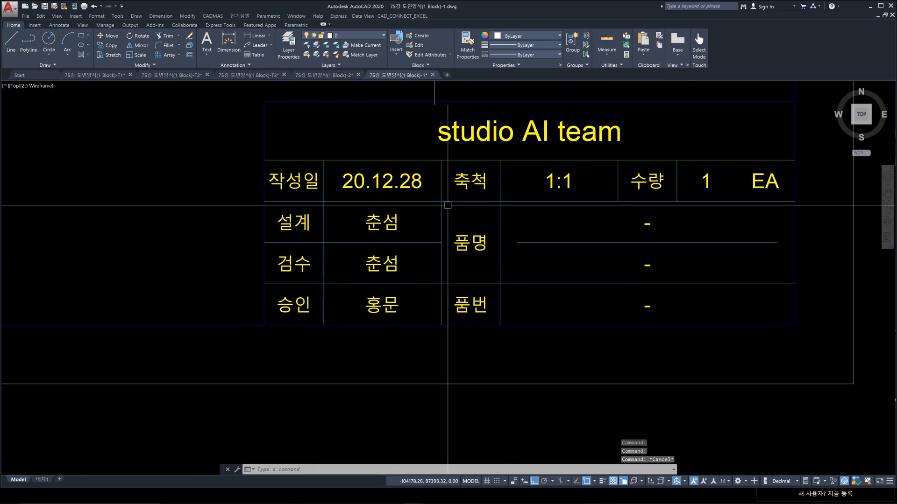
double_click(568, 188)
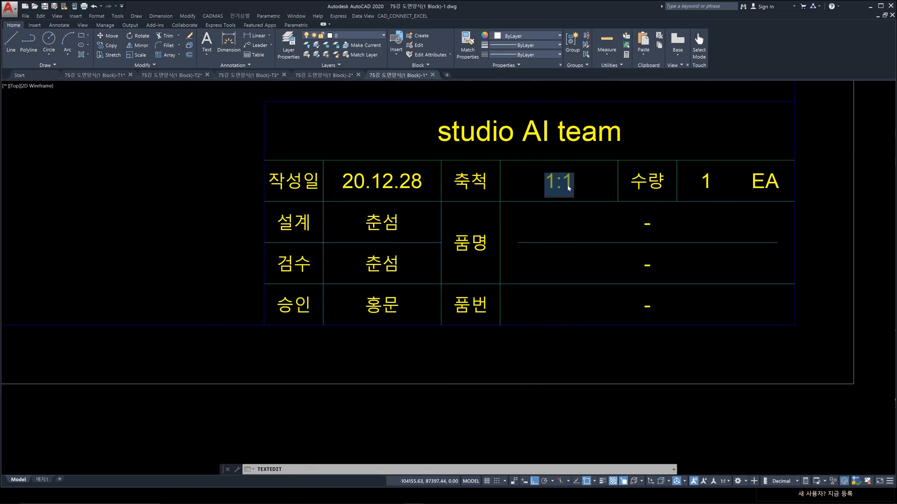
type("1:2")
key("Return")
key("Escape")
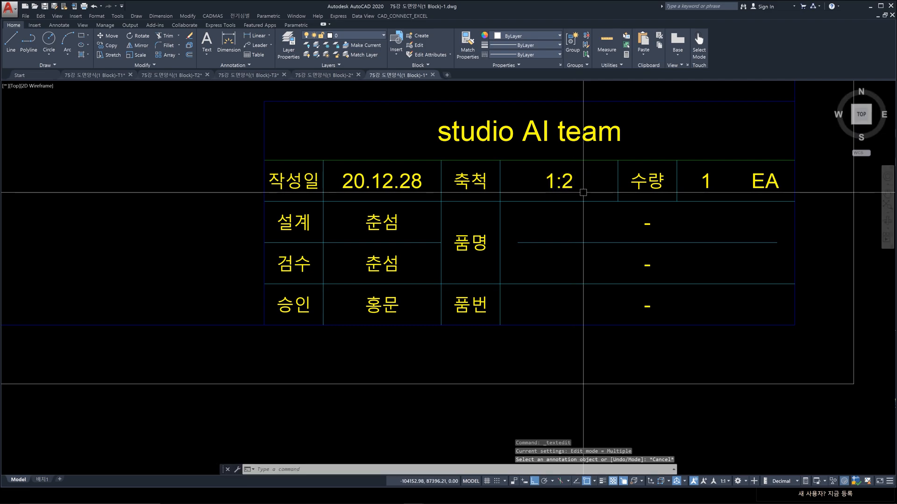
Step: Compare the 축척 values of both A3 sheets, selecting the original sheet's scale text and clearing the selection
scroll(601, 207, "down", 5)
scroll(601, 207, "down", 5)
scroll(658, 275, "up", 2)
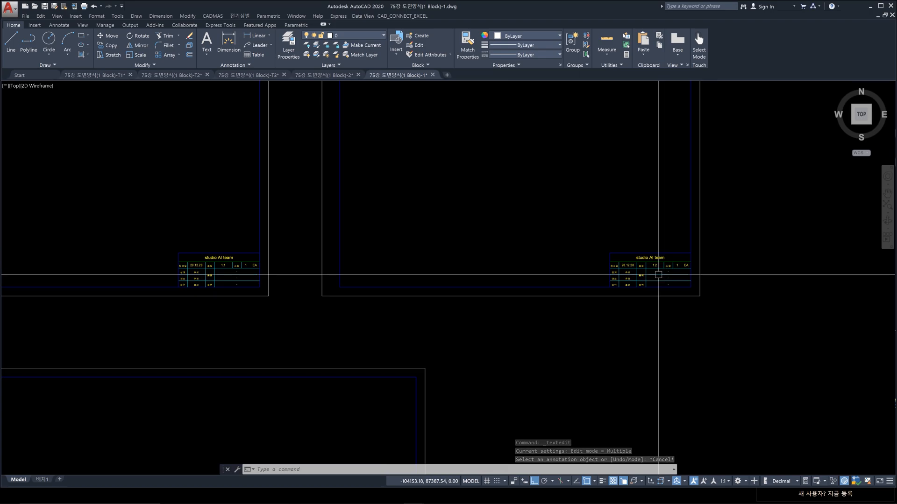
scroll(658, 275, "up", 4)
scroll(656, 275, "up", 2)
scroll(607, 247, "down", 6)
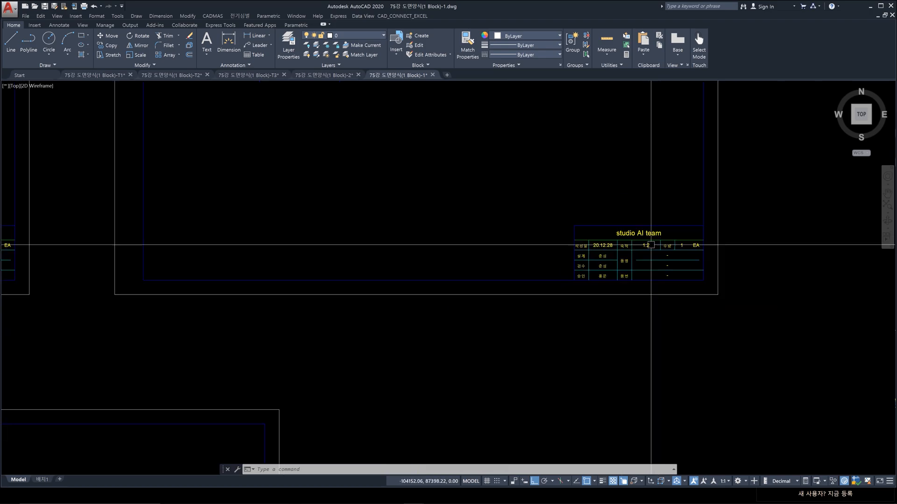
scroll(466, 274, "up", 5)
scroll(468, 307, "up", 4)
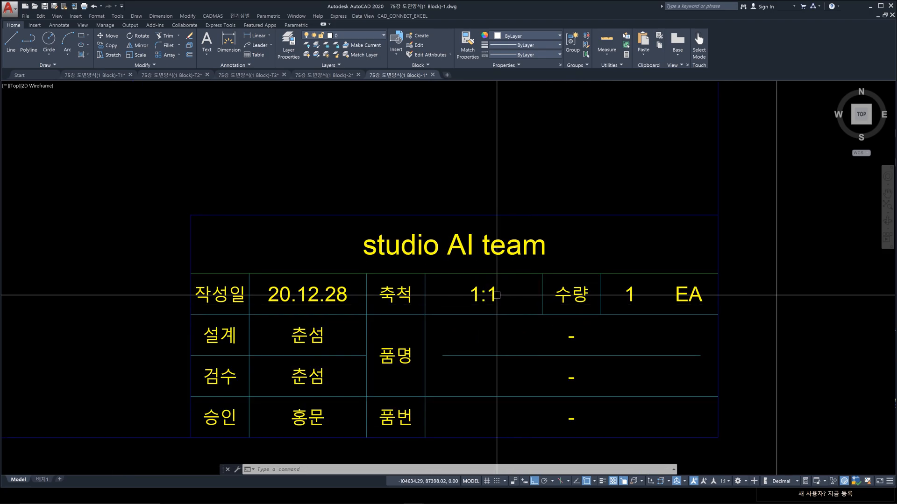
left_click(481, 298)
key("Escape")
key("Escape")
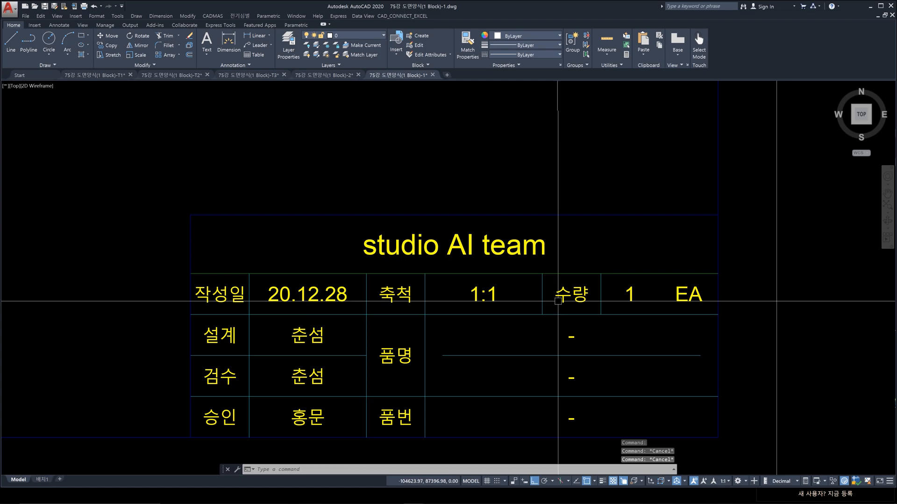
Step: Delete the loose scale text from the original A3 sheet using a window selection that leaves out the full frame, then inspect its 축척 field
scroll(561, 301, "down", 8)
scroll(521, 269, "up", 3)
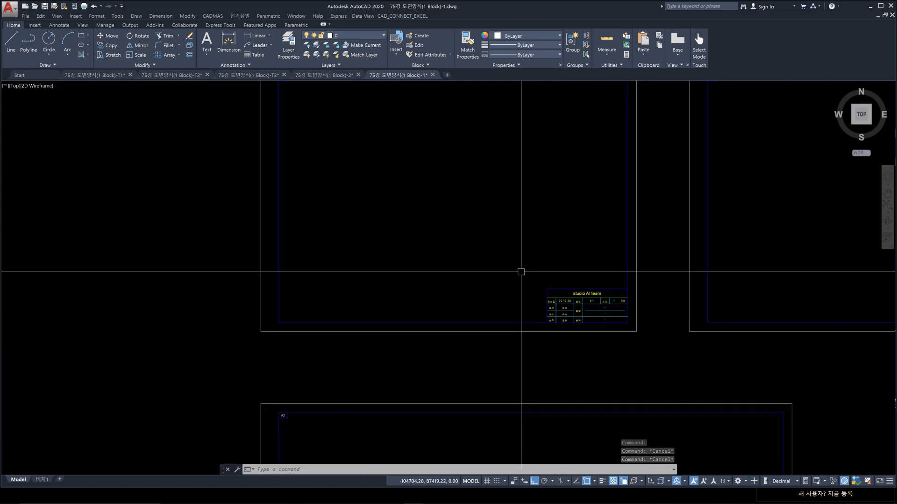
scroll(376, 206, "down", 3)
left_click(267, 139)
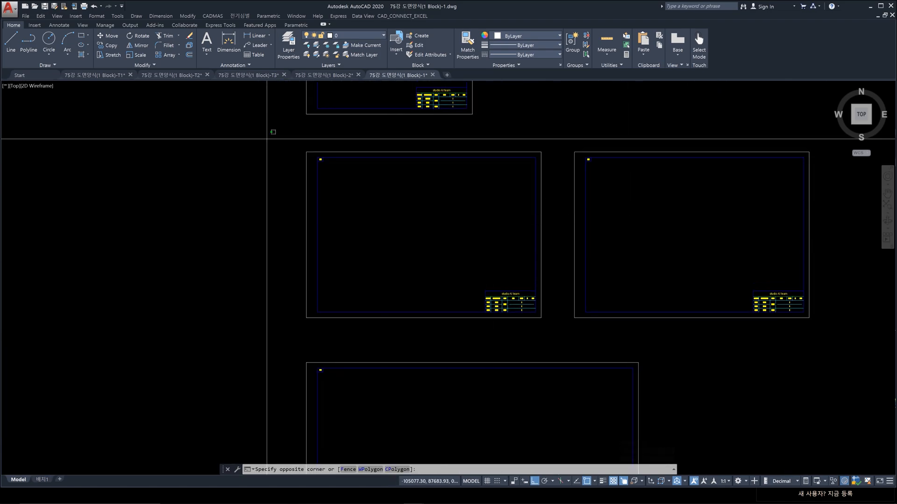
left_click(517, 335)
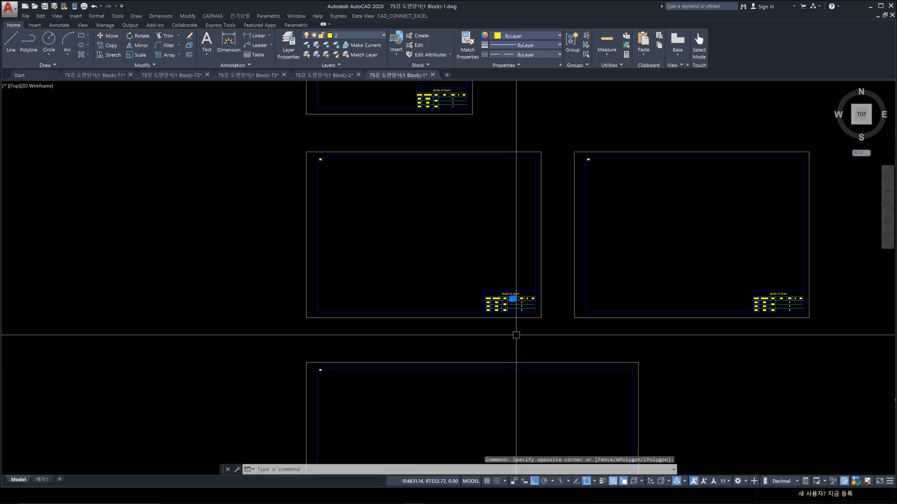
key("Delete")
scroll(516, 298, "up", 10)
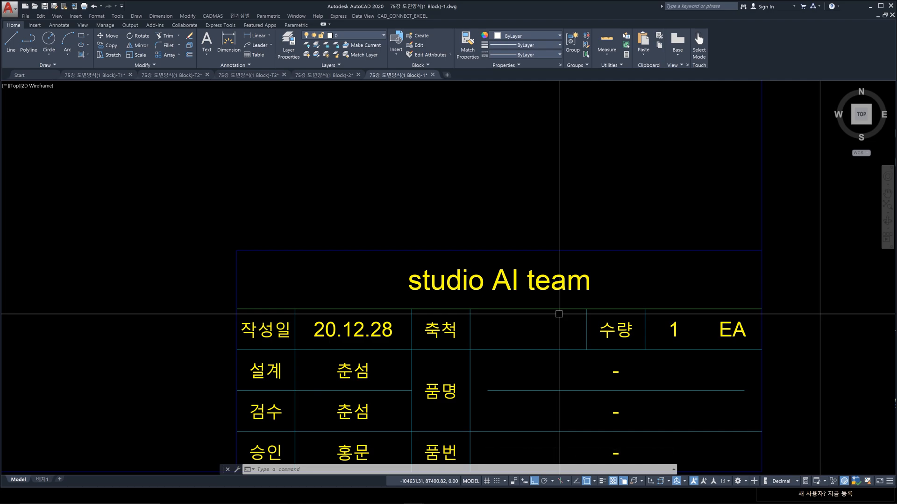
Step: Undo the deletion of the original A3 sheet's scale text
key("ctrl+z")
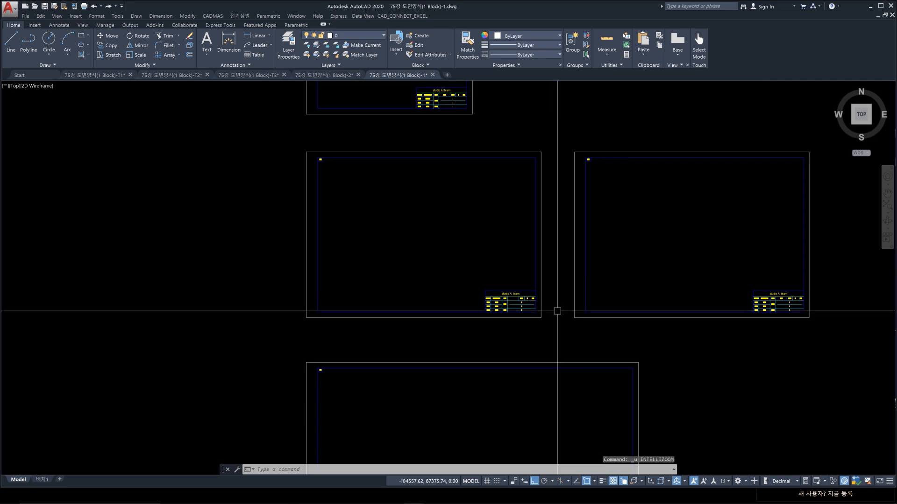
key("ctrl+z")
key("ctrl+z")
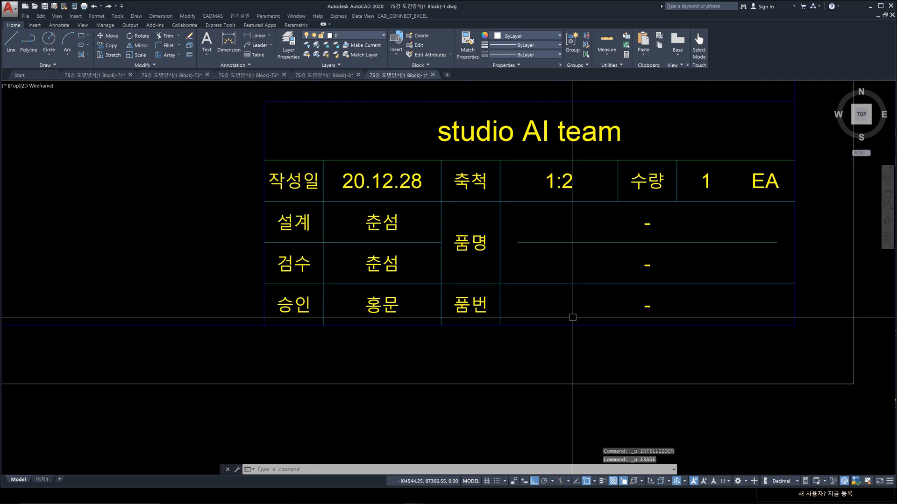
Step: Look over all the drawing sheets, from the smallest one above the A3 pair to the A2 sheet below
scroll(620, 318, "down", 10)
mouse_move(738, 300)
middle_mouse_down()
mouse_move(395, 300)
mouse_move(572, 192)
mouse_move(575, 358)
middle_mouse_up()
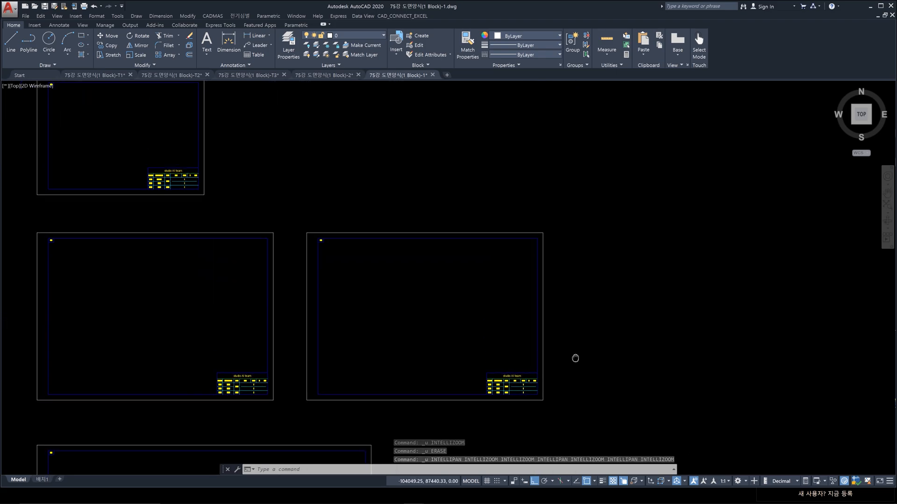
scroll(557, 356, "down", 3)
scroll(557, 356, "down", 2)
scroll(423, 233, "up", 4)
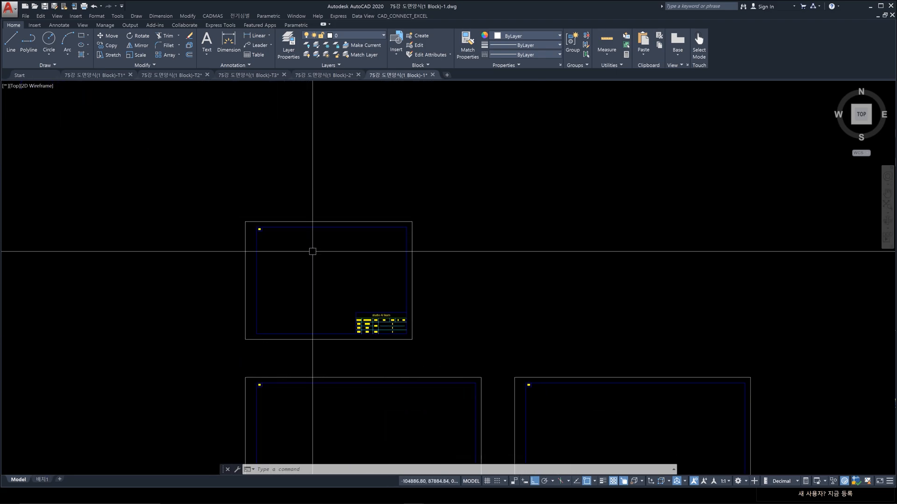
middle_click_drag(555, 346, 485, 189)
middle_click_drag(561, 327, 556, 161)
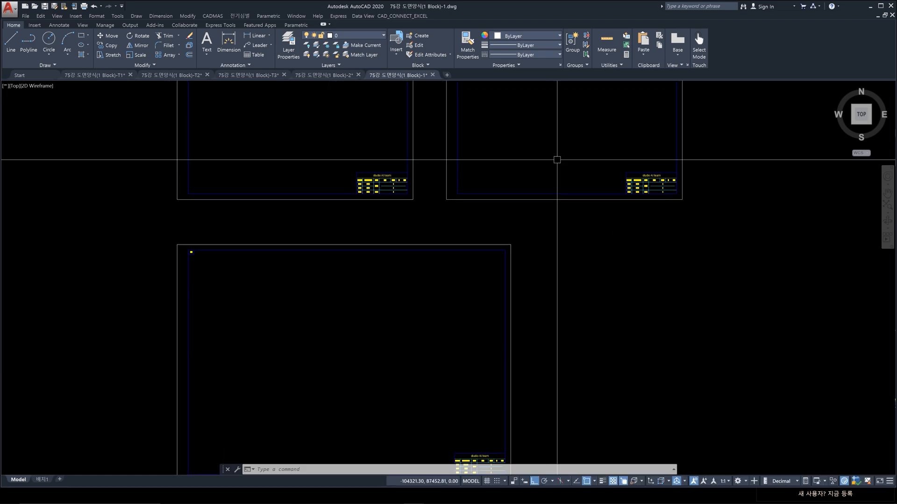
middle_click_drag(536, 319, 523, 216)
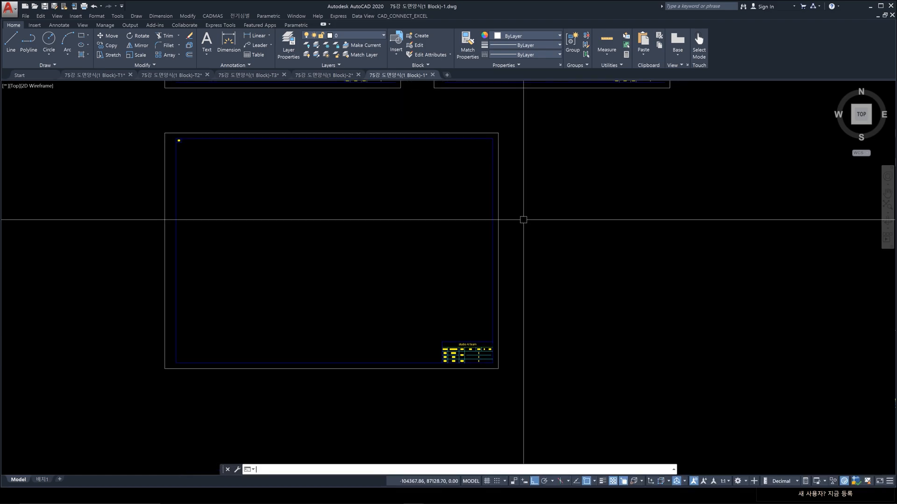
Step: Copy only the A2 sheet's block, picked by its frame, horizontally to the right of the original
scroll(461, 368, "up", 10)
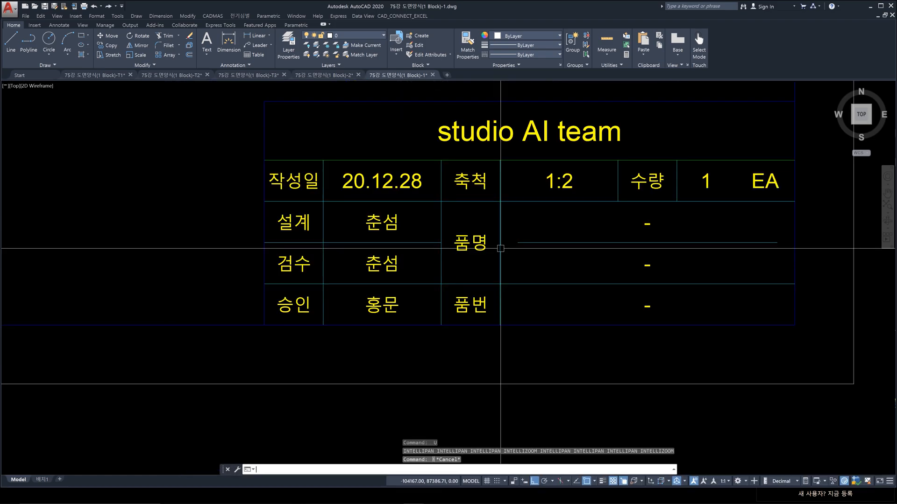
type("co")
key("Return")
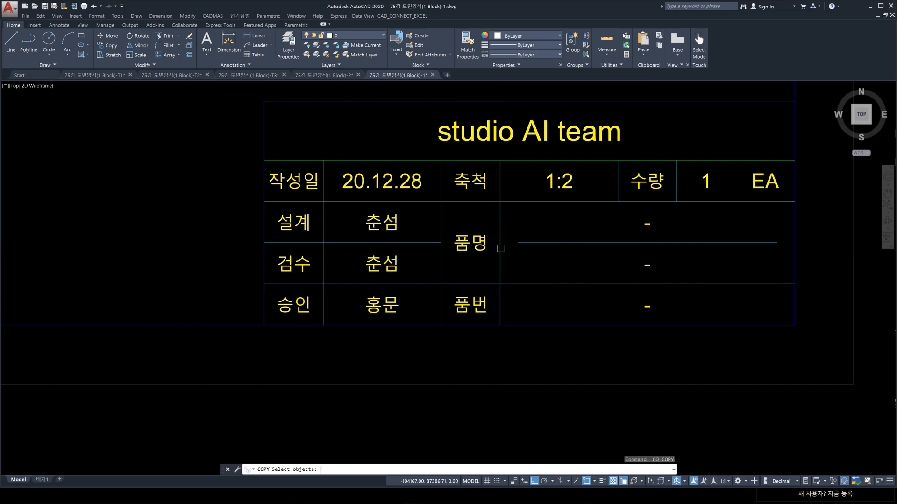
scroll(613, 294, "down", 10)
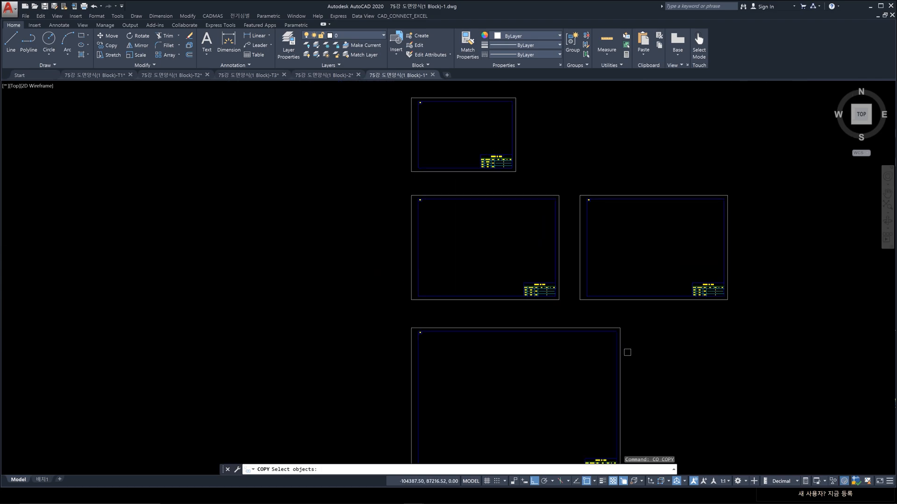
left_click(620, 354)
key("Return")
left_click(571, 363)
scroll(736, 365, "down", 4)
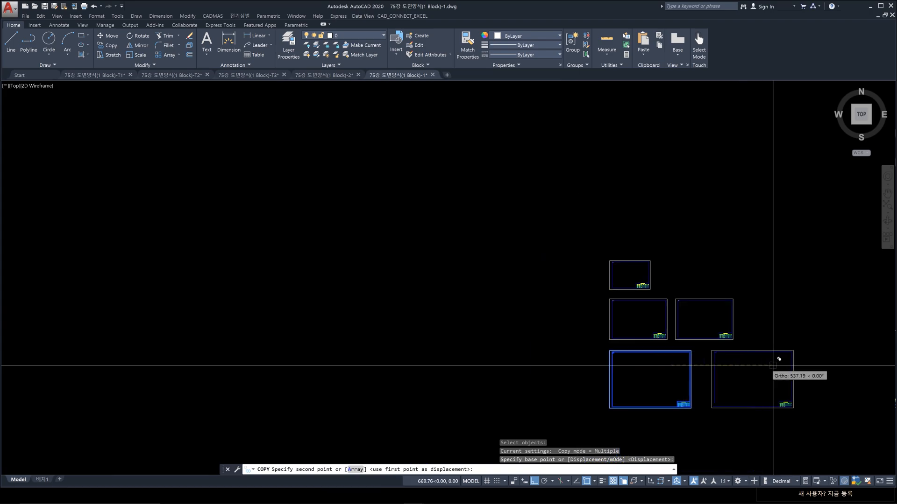
left_click(777, 366)
key("Escape")
Step: Check the copied A2 block's title block for missing loose text, then delete the copy
scroll(783, 420, "up", 3)
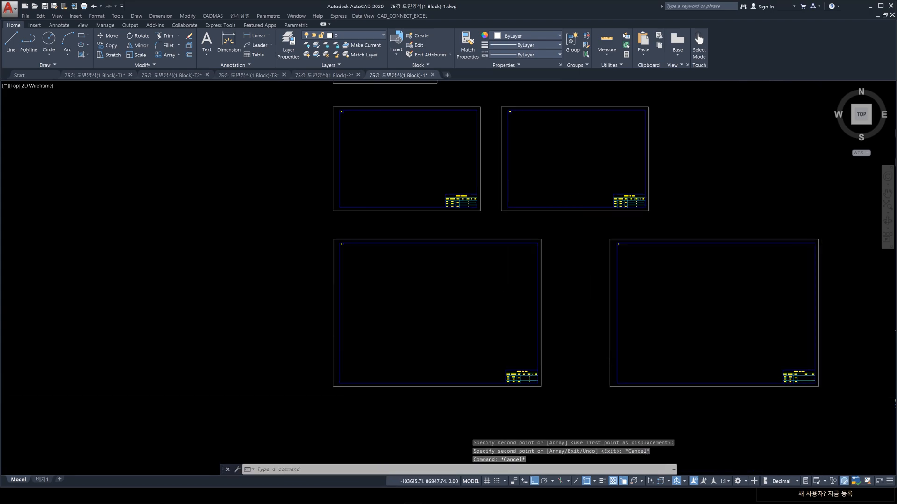
scroll(808, 400, "up", 6)
scroll(728, 316, "down", 4)
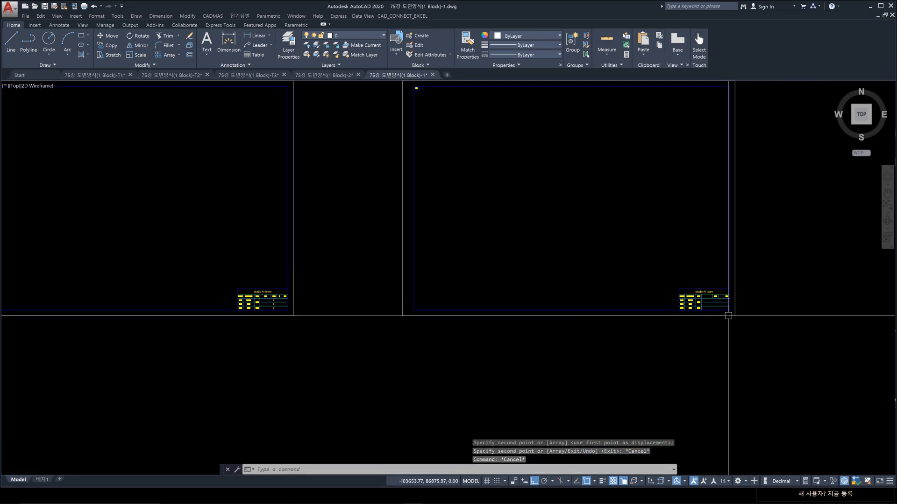
left_click(776, 345)
left_click(622, 251)
key("Delete")
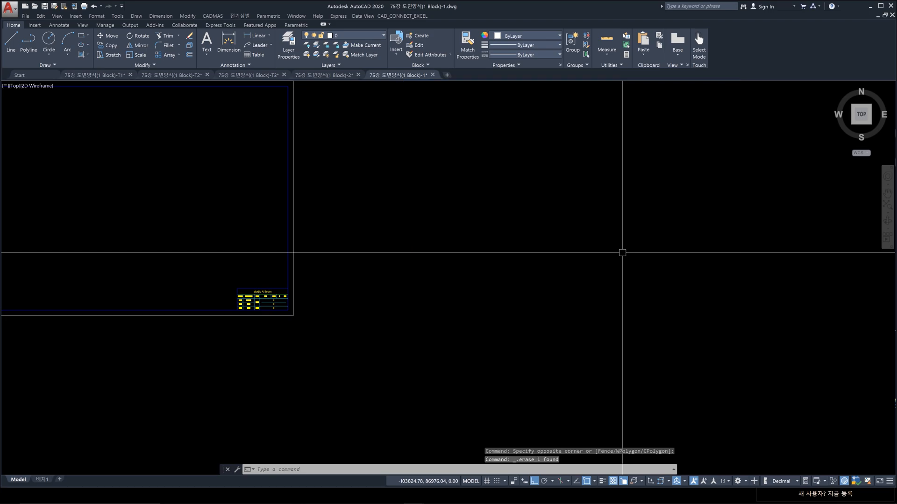
Step: Copy the whole A2 sheet, window-selecting the block together with its loose title block texts, horizontally to the right of the original
middle_click_drag(537, 212, 595, 223)
type("c")
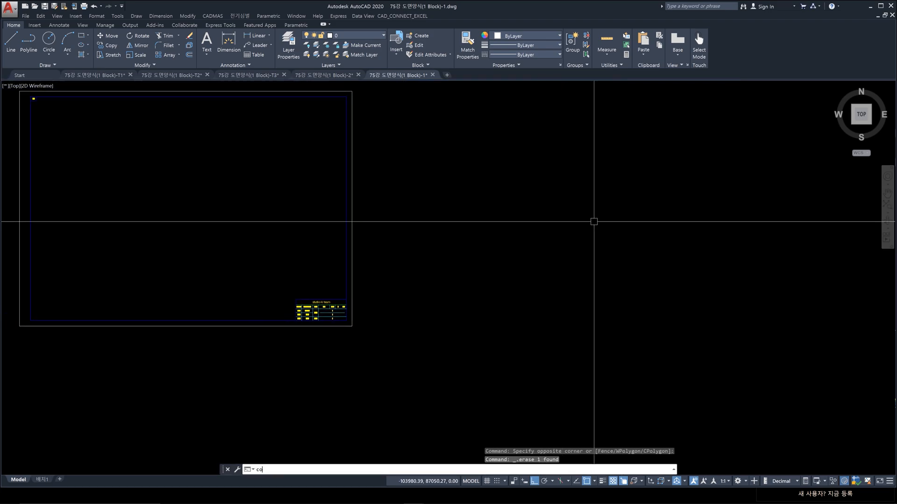
type("o")
key("Return")
left_click(418, 354)
left_click(247, 265)
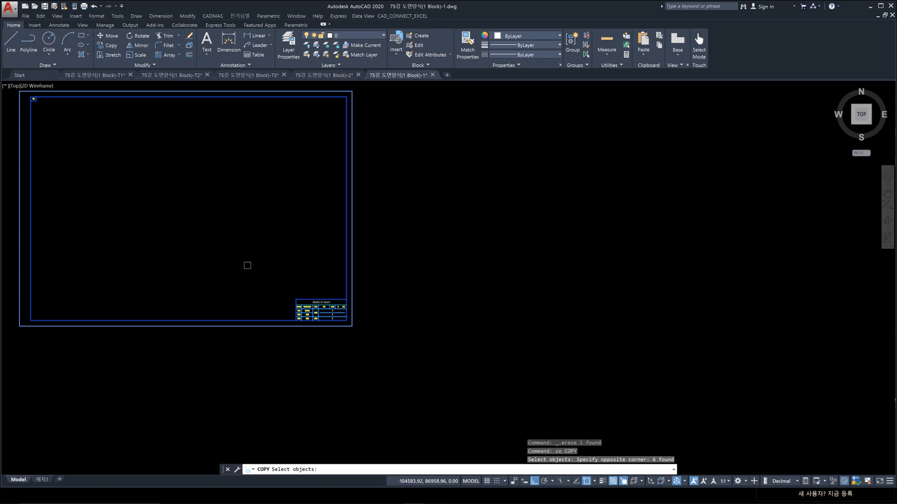
key("Return")
left_click(229, 230)
left_click(642, 243)
key("Escape")
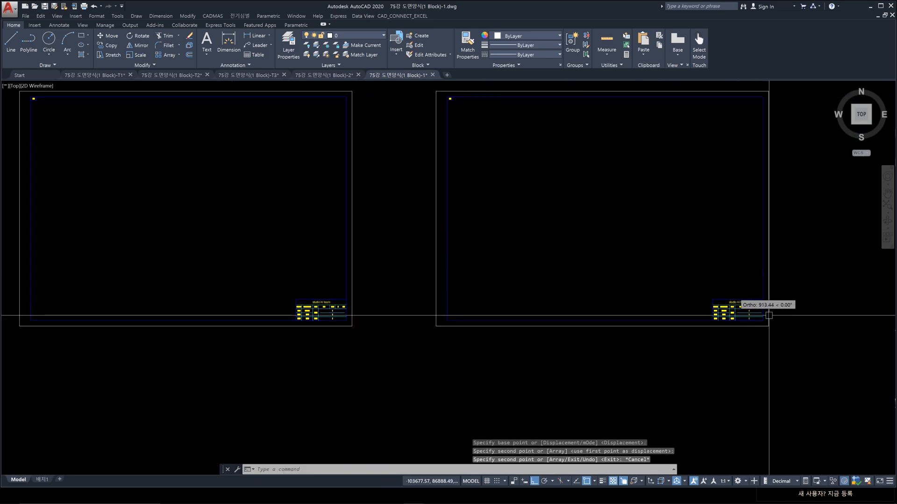
Step: Select the entire copied A2 sheet, including its loose title block texts, and delete it
left_click(832, 356)
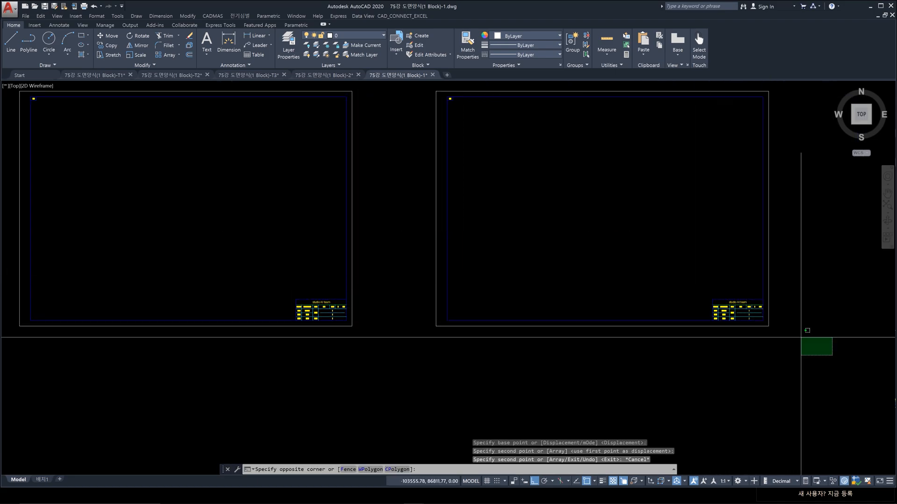
left_click(628, 250)
key("Escape")
key("Escape")
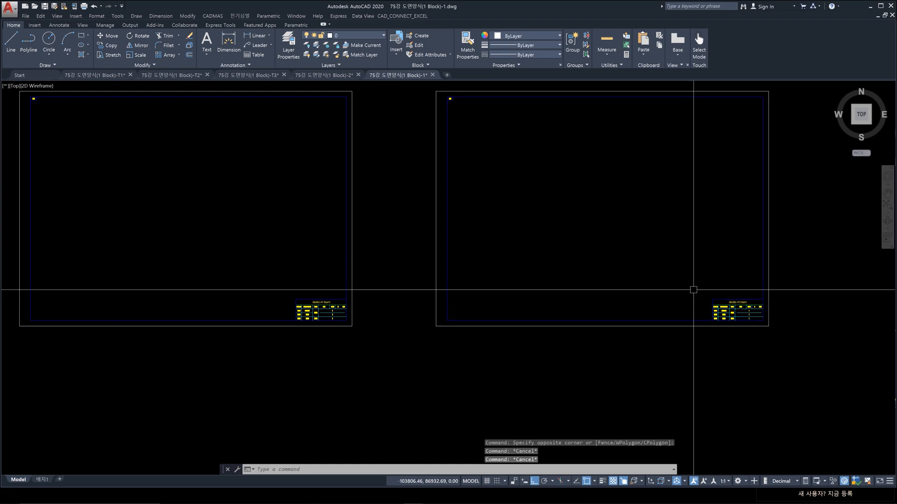
left_click(803, 356)
left_click(671, 290)
key("Delete")
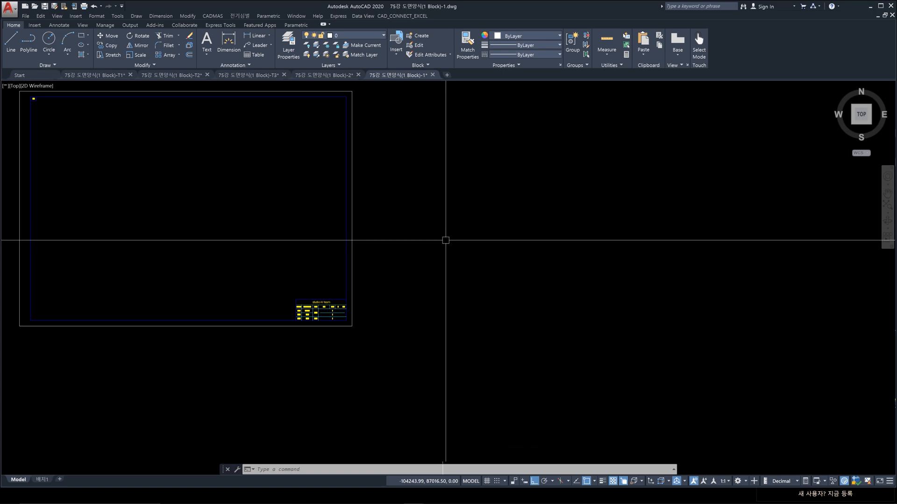
Step: Examine the right-hand A3 sheet's title block, selecting the loose 품명 and 품번 placeholder texts, then clear the selection
scroll(411, 218, "down", 4)
middle_click_drag(446, 201, 469, 273)
scroll(474, 226, "up", 8)
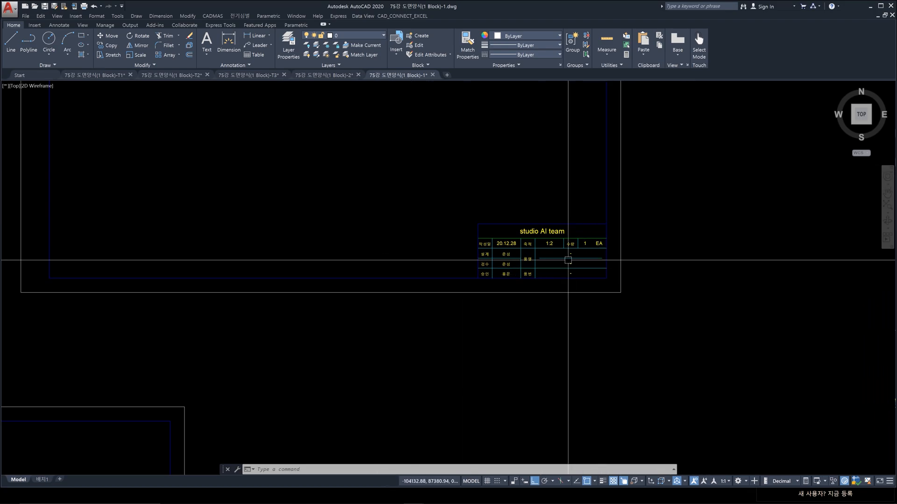
scroll(568, 257, "up", 6)
left_click(553, 231)
left_click(644, 341)
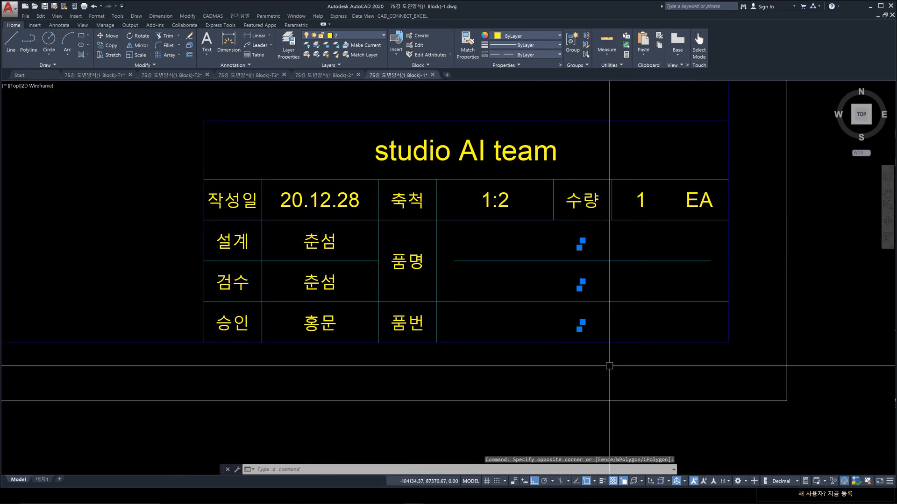
key("Escape")
key("Escape")
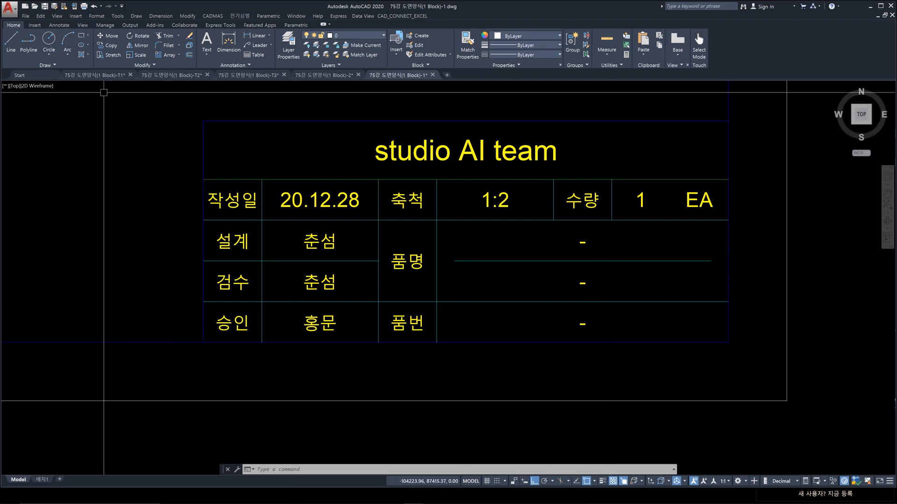
Step: Switch to the drawing 75강 도면양식(1 Block)-T1 and copy its A4 sheet block horizontally about 329 units to the right
left_click(103, 76)
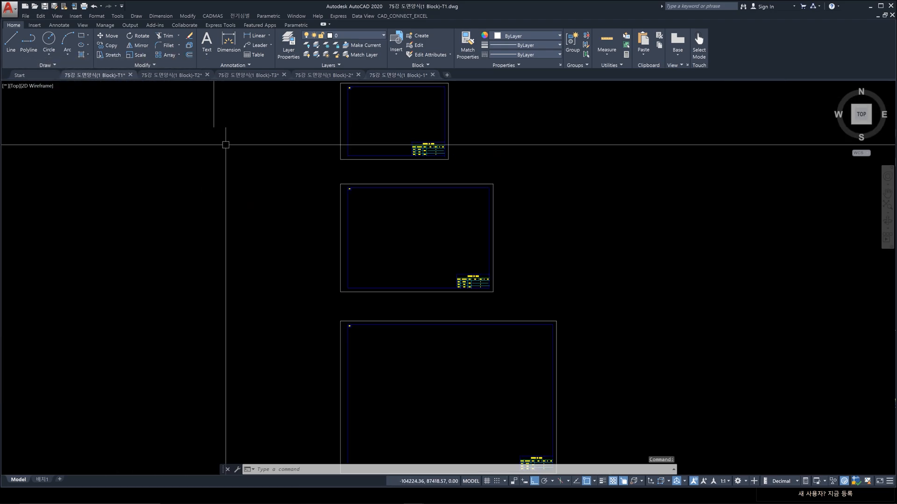
scroll(493, 178, "up", 8)
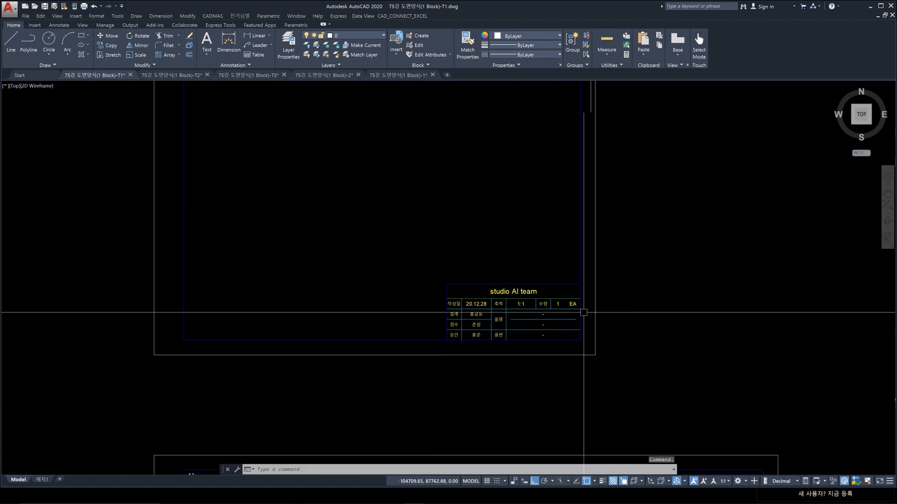
scroll(564, 329, "down", 6)
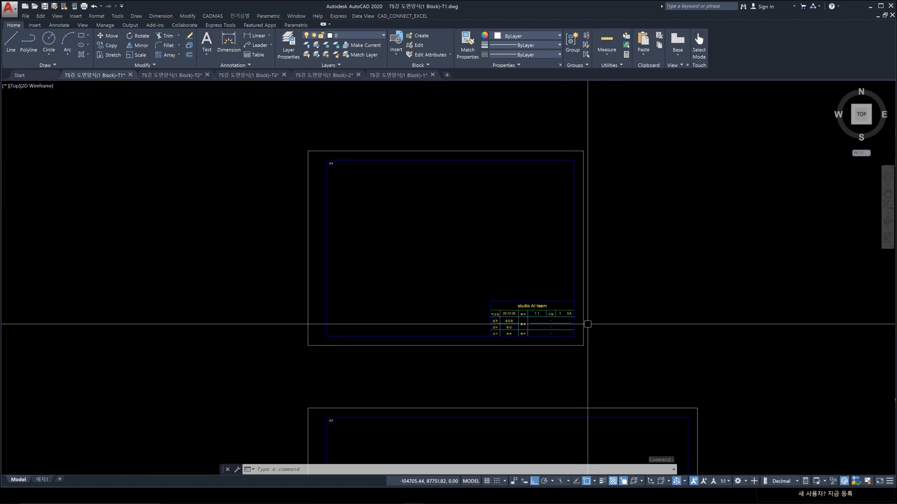
type("co")
key("Return")
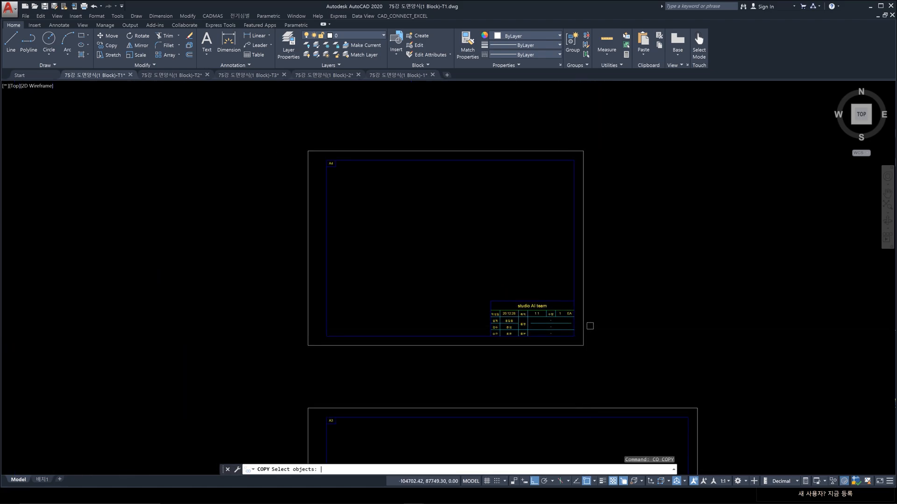
left_click(583, 257)
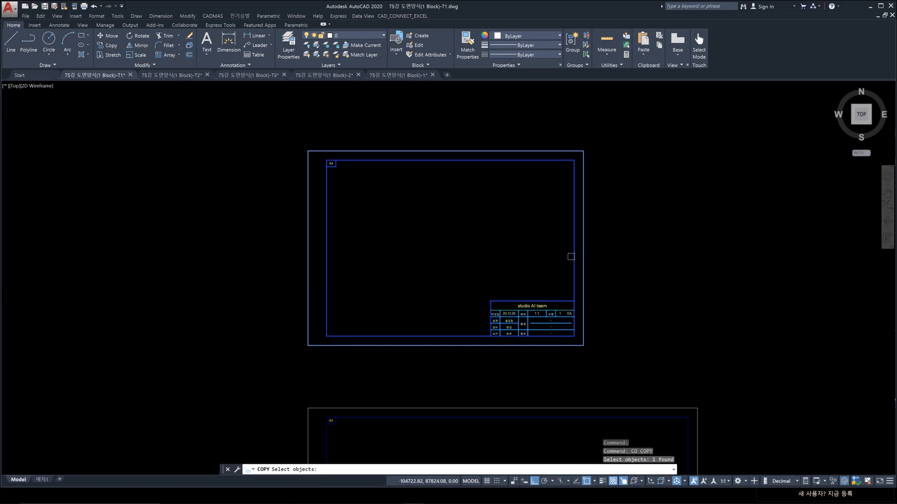
key("Return")
left_click(411, 228)
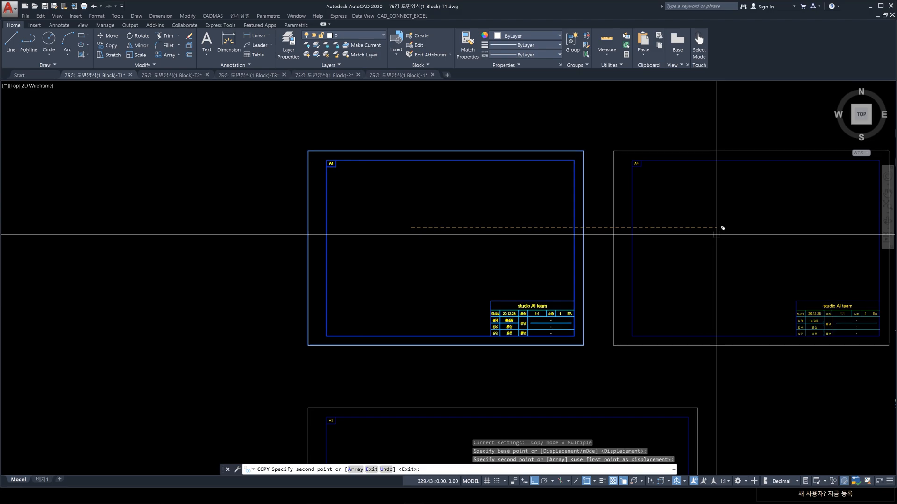
key("Escape")
key("Escape")
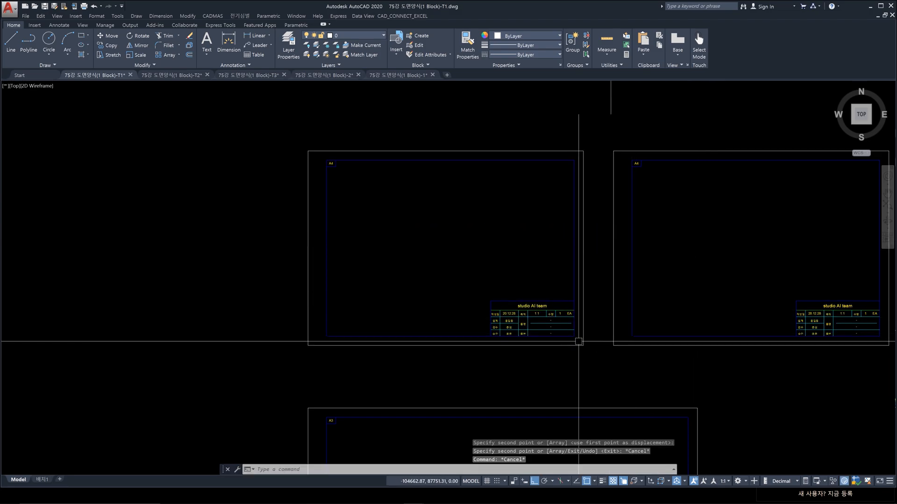
Step: Change the designer attribute (설계자) in the copied A4 sheet's title block to the same name as the reviewer's
scroll(547, 326, "up", 4)
scroll(631, 350, "down", 5)
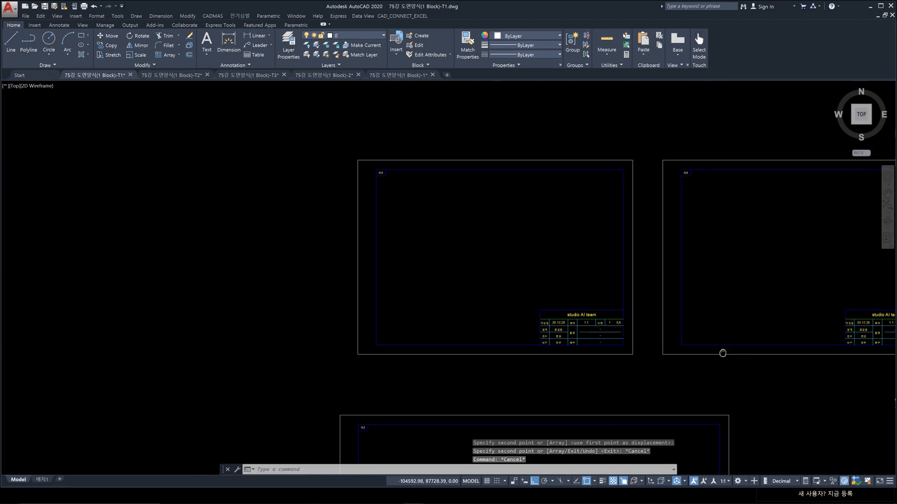
scroll(571, 312, "up", 4)
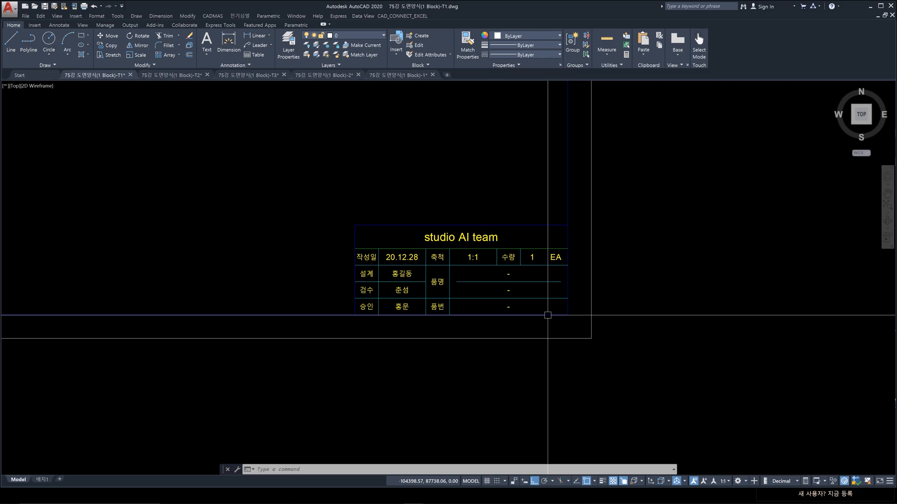
scroll(518, 294, "down", 4)
scroll(160, 264, "up", 4)
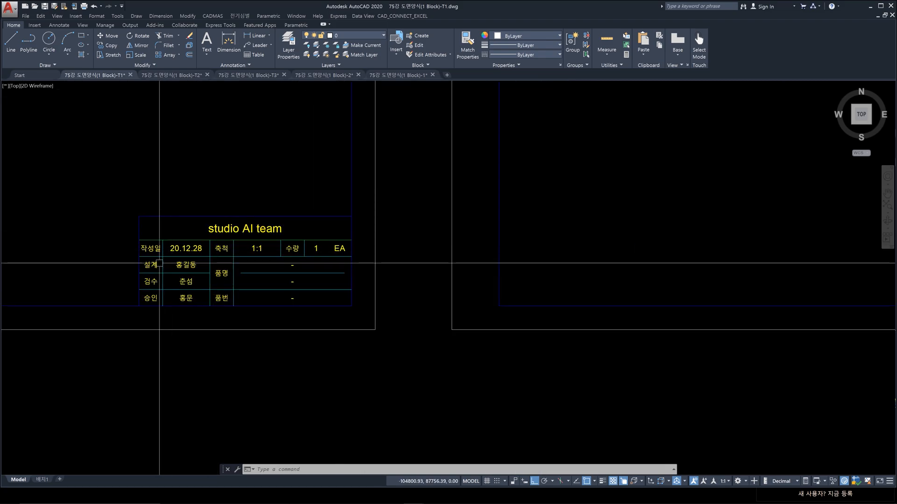
middle_click_drag(185, 289, 518, 292)
scroll(518, 292, "up", 4)
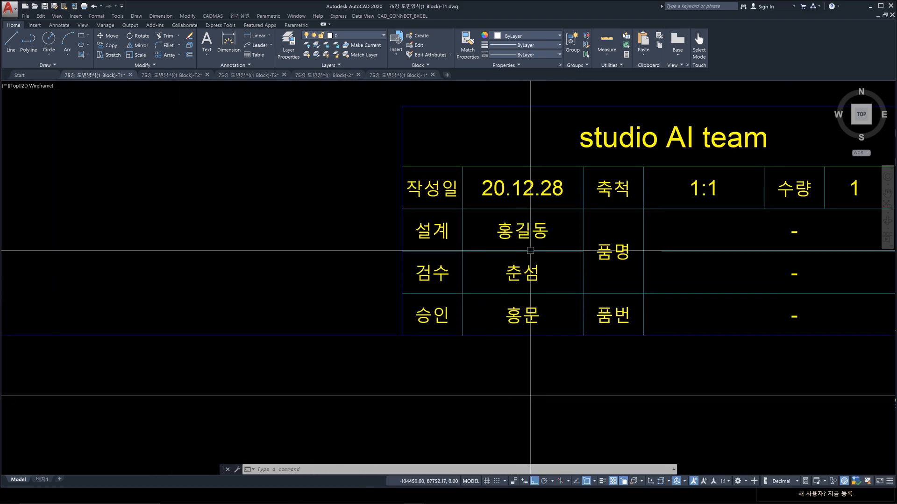
middle_click_drag(530, 251, 489, 306)
double_click(499, 294)
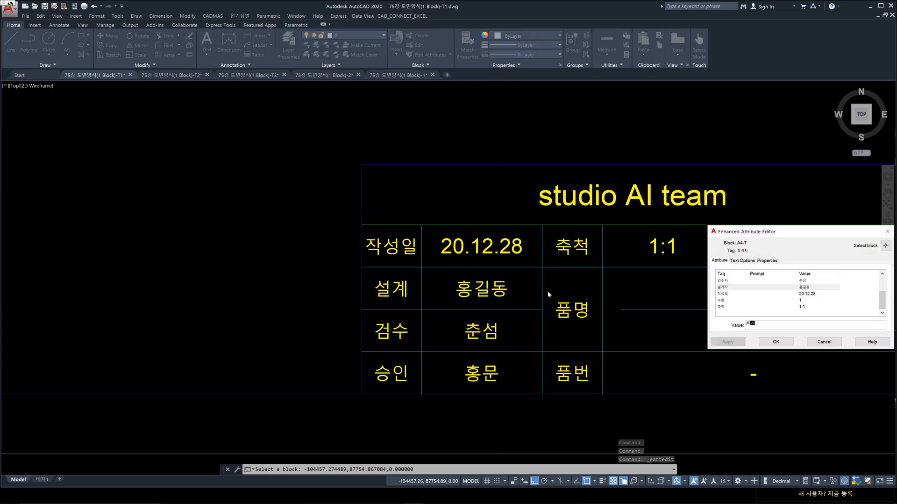
type("춘서")
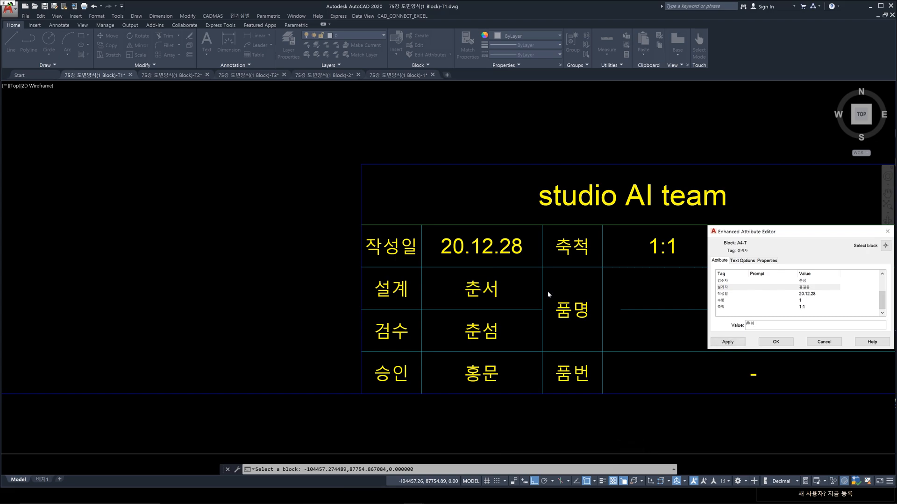
key("Return")
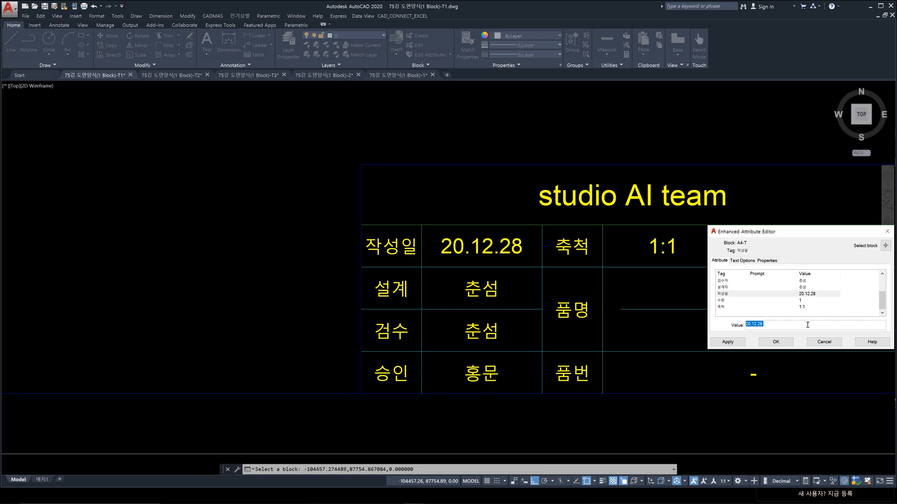
left_click(776, 341)
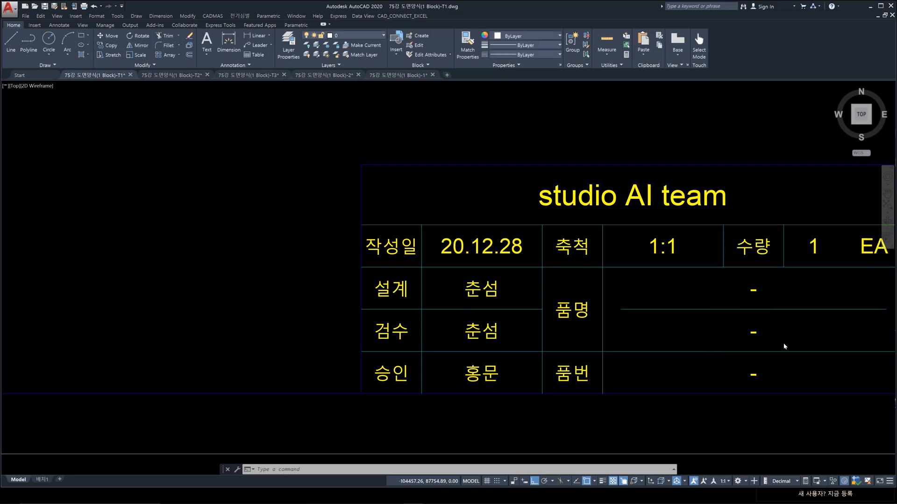
key("Escape")
key("Escape")
Step: Copy the original A4 sheet block once more, placing it horizontally to the right of the first copy
scroll(455, 292, "down", 6)
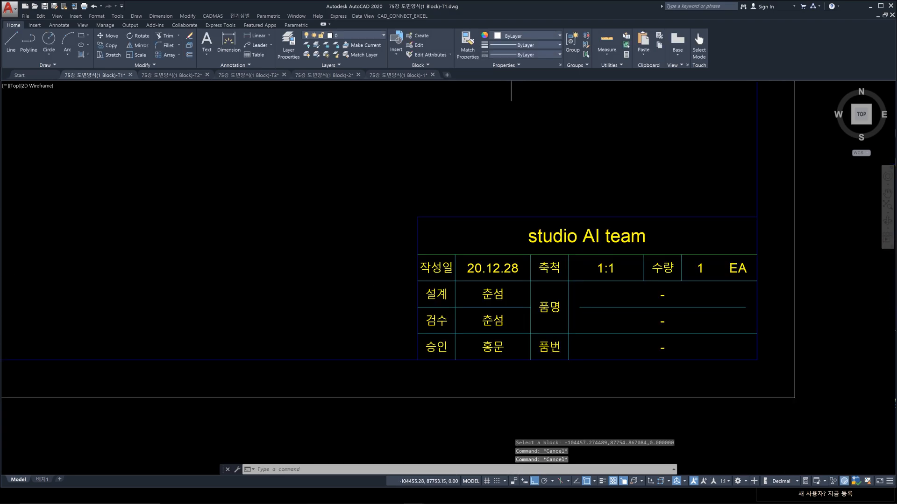
scroll(294, 308, "up", 8)
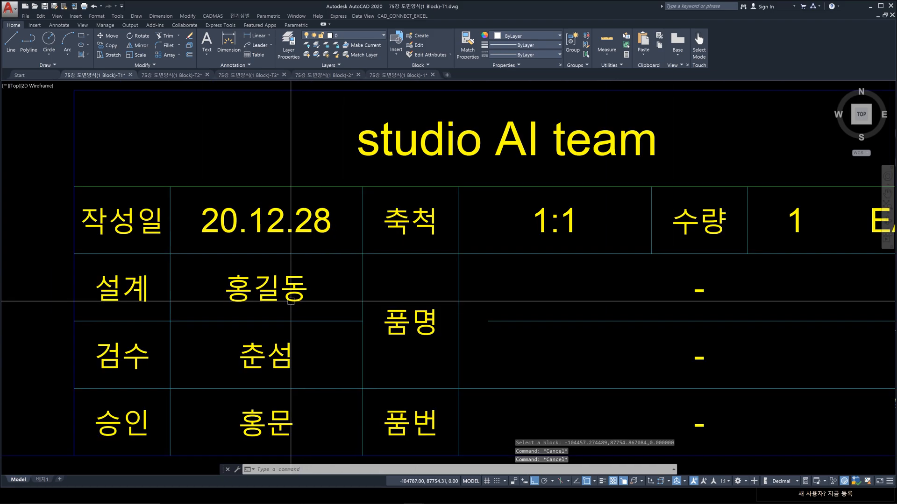
scroll(338, 317, "down", 10)
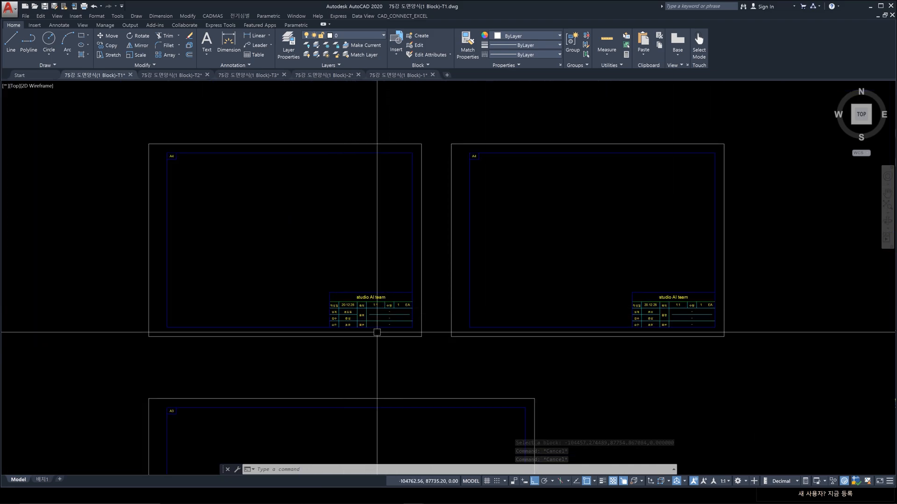
type("채")
key("Return")
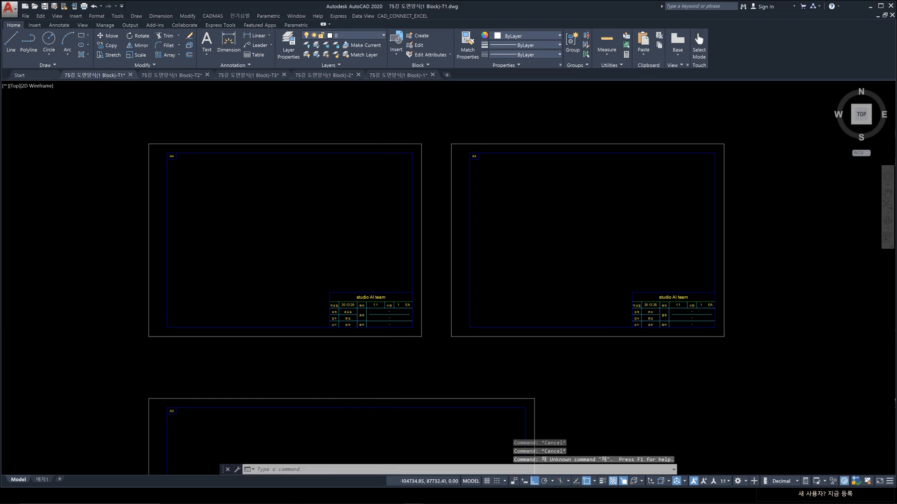
type("co")
key("Return")
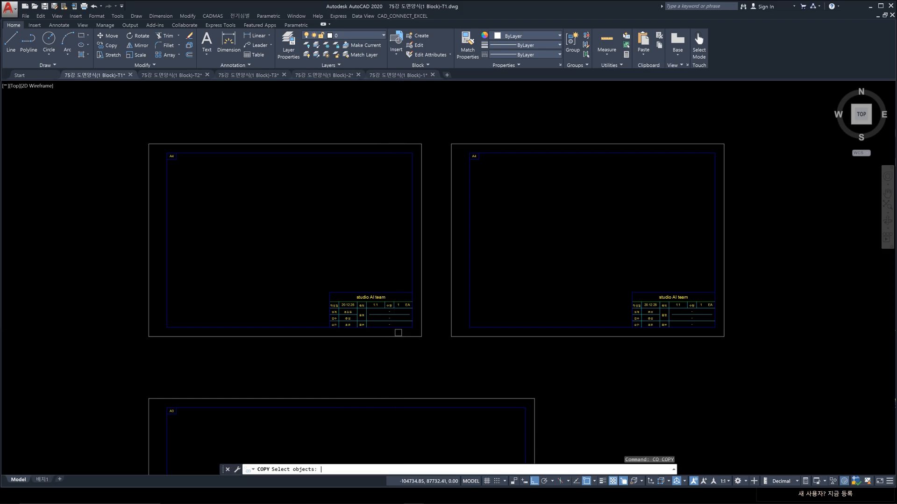
left_click(398, 327)
key("Return")
left_click(370, 358)
scroll(526, 367, "down", 5)
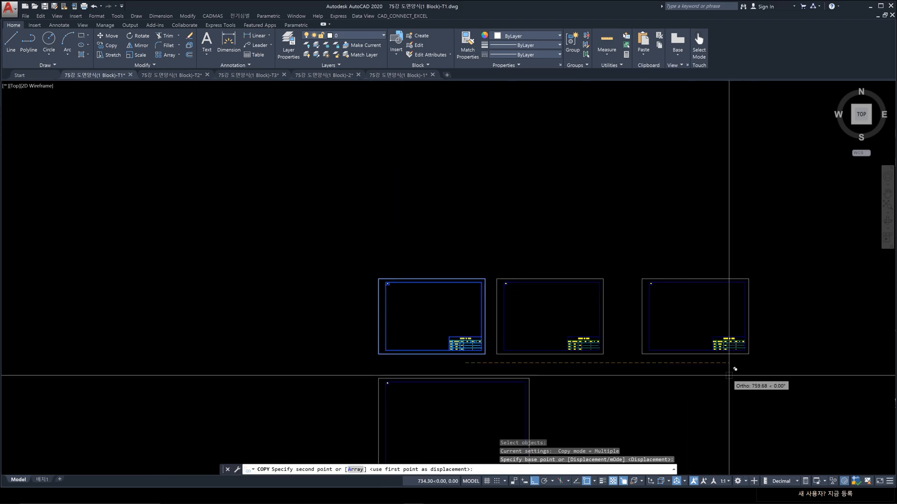
left_click(727, 373)
scroll(719, 365, "up", 10)
key("Escape")
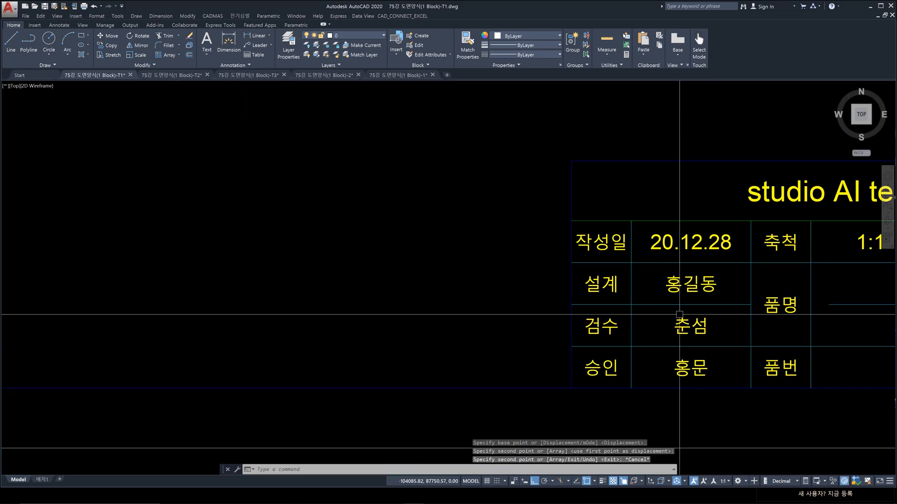
Step: Compare the designer entries in the two A4 copies' title blocks, then delete the second, rightmost copy
scroll(679, 314, "down", 6)
scroll(129, 308, "up", 4)
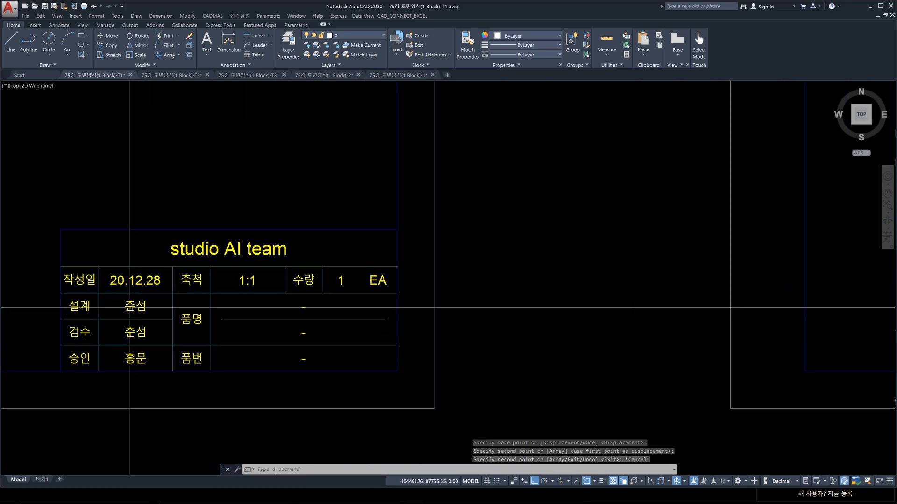
scroll(129, 308, "down", 4)
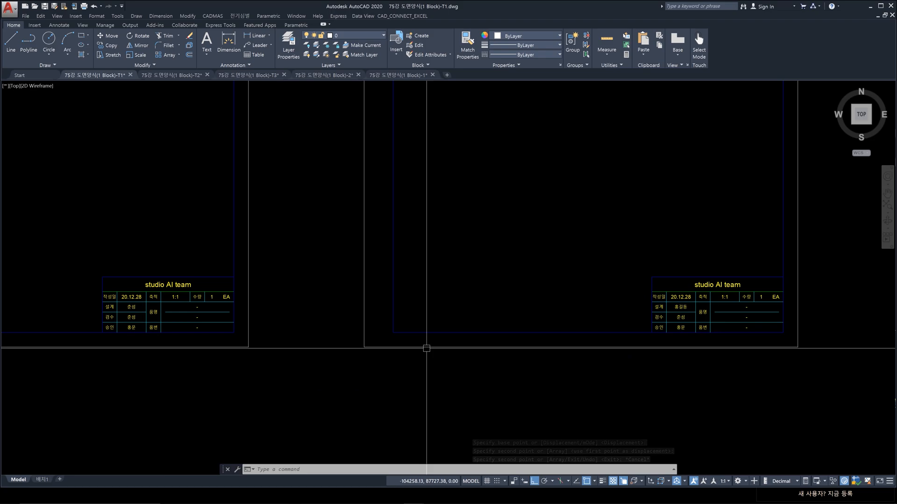
left_click(821, 376)
left_click(619, 267)
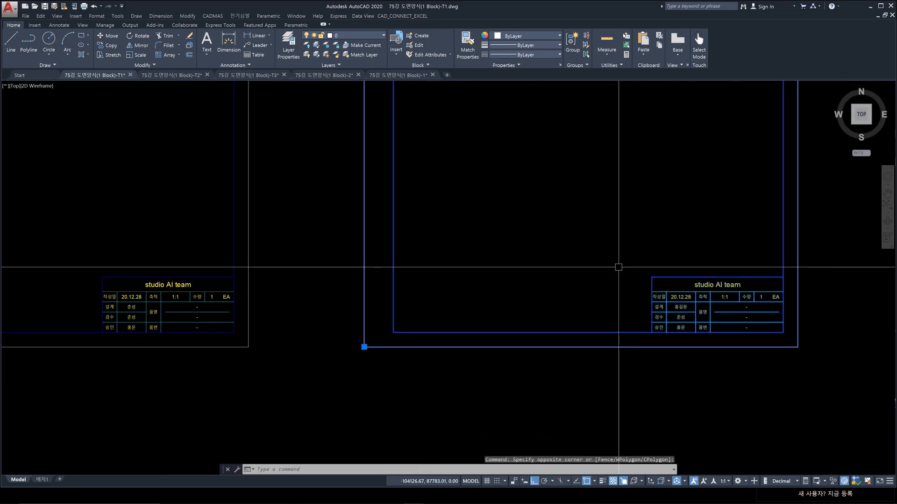
key("Delete")
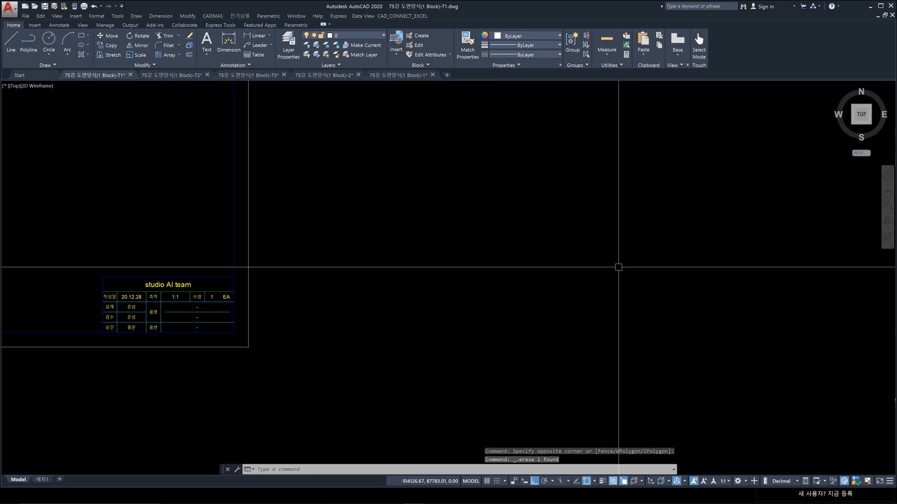
Step: Switch to the drawing 75강 도면양식(1 Block)-1 and delete the A3 sheet copy beside the original A3 sheet
scroll(386, 266, "down", 3)
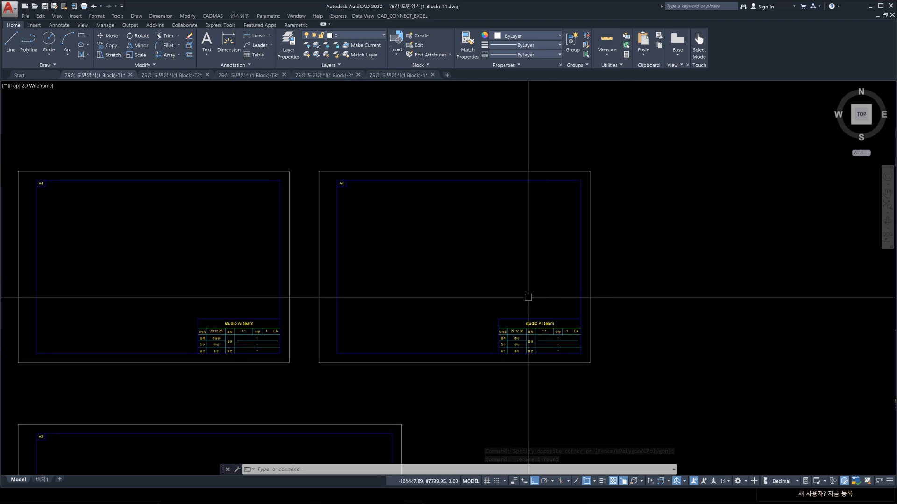
middle_click_drag(528, 297, 580, 298)
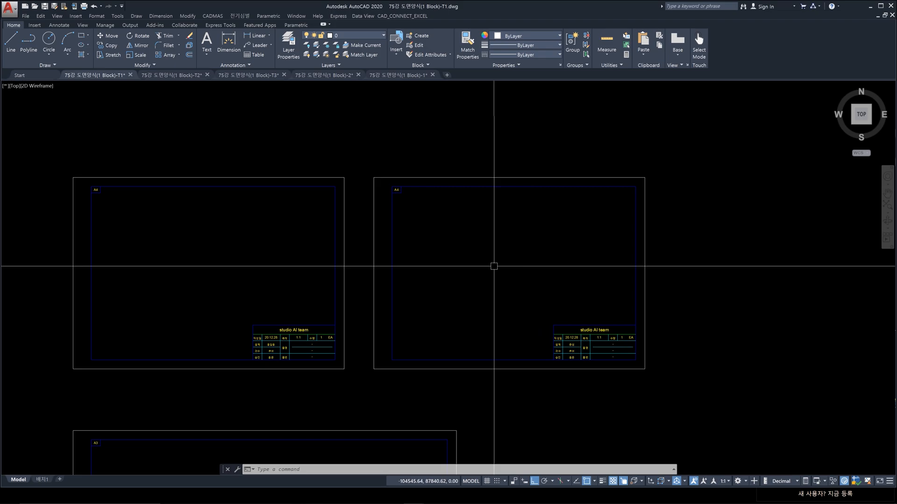
left_click(408, 75)
scroll(507, 215, "down", 5)
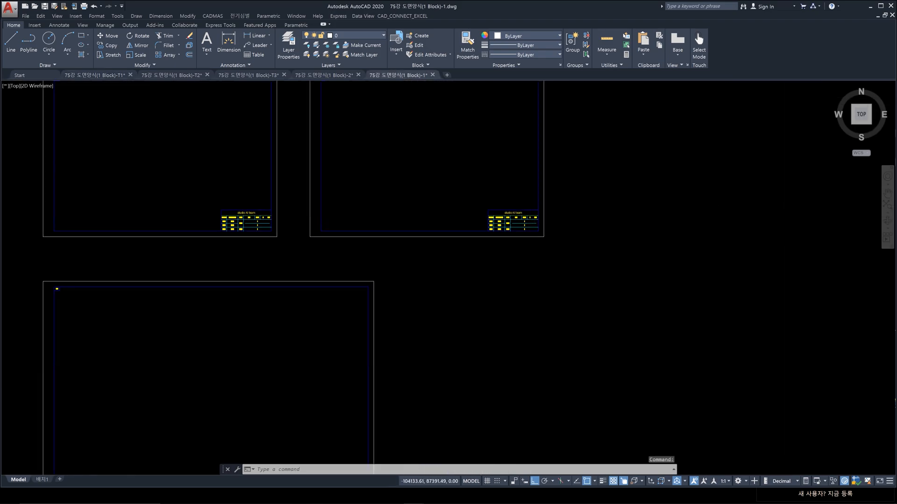
scroll(523, 224, "down", 4)
scroll(443, 180, "up", 2)
left_click(435, 136)
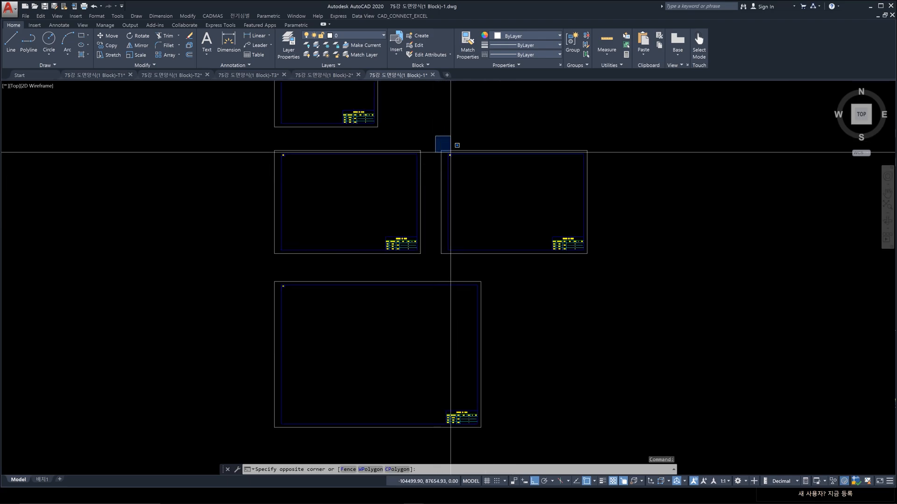
left_click(629, 265)
key("Delete")
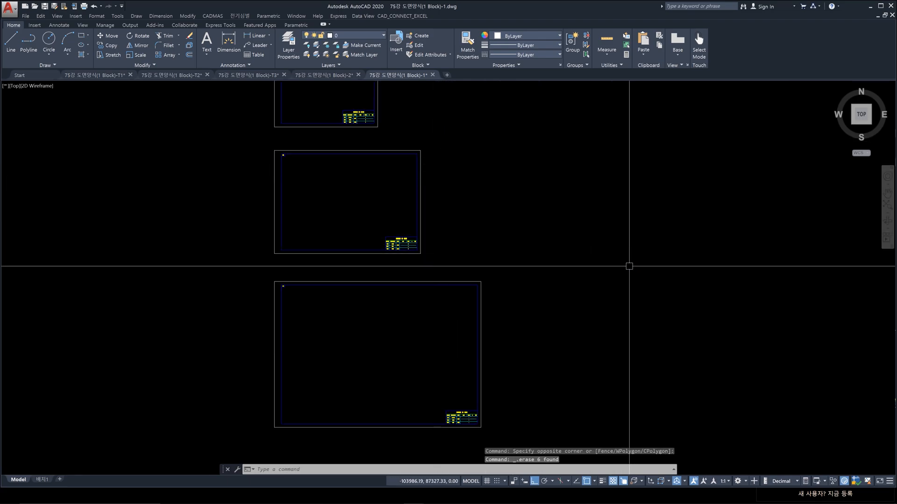
Step: Examine the title block texts of the A3 and A4 sheets, comparing their designer, reviewer and part name entries
scroll(335, 228, "up", 6)
scroll(570, 280, "up", 5)
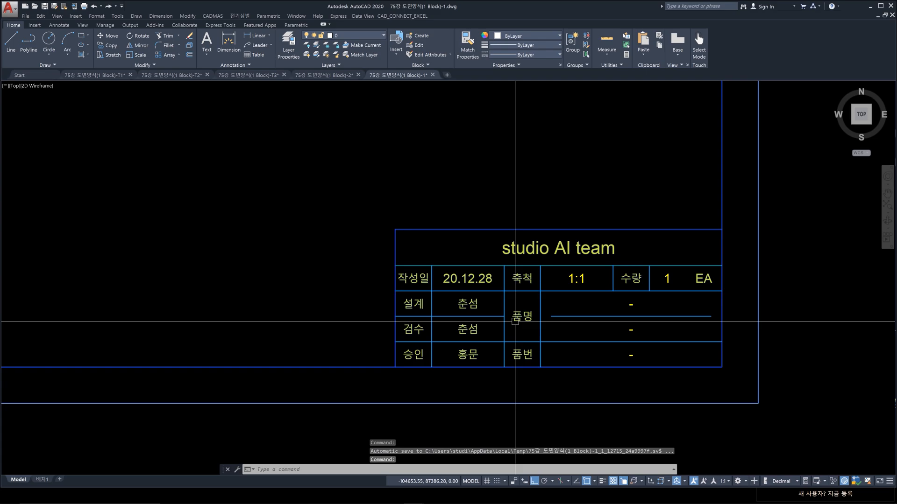
scroll(521, 325, "down", 7)
key("Escape")
key("Escape")
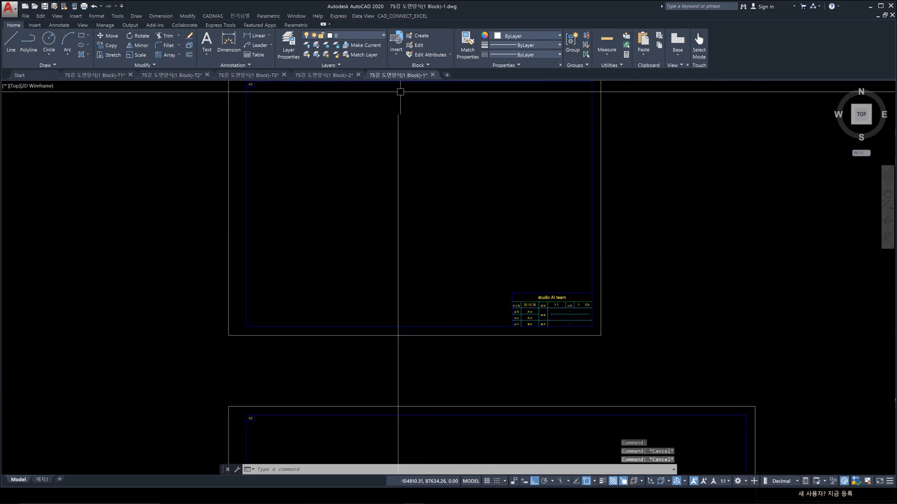
mouse_move(401, 78)
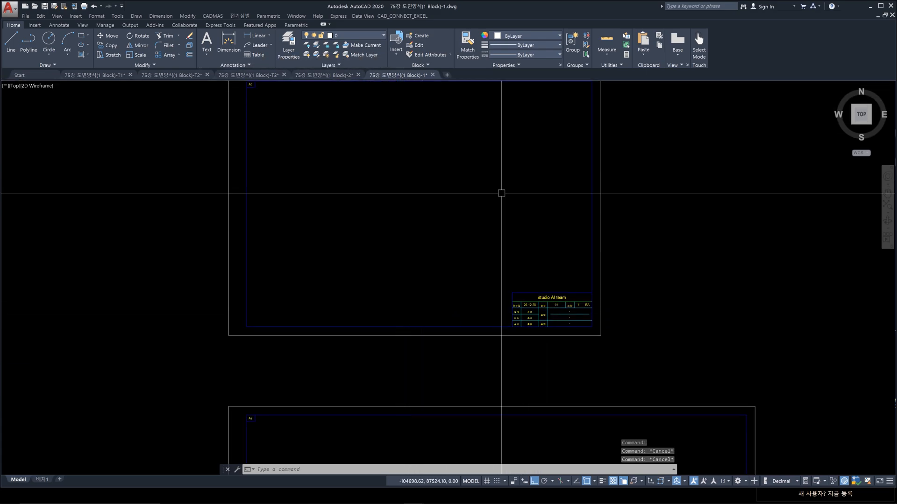
scroll(506, 168, "down", 8)
scroll(501, 222, "up", 4)
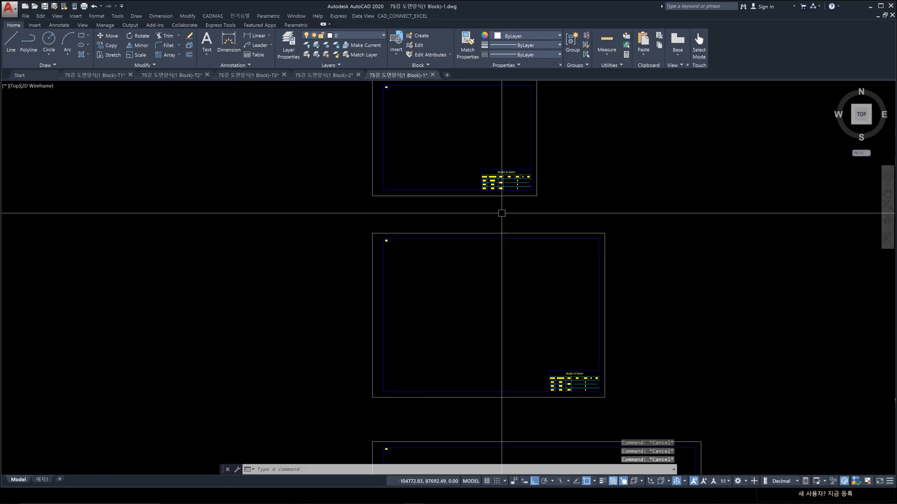
scroll(502, 205, "up", 8)
left_click(550, 154)
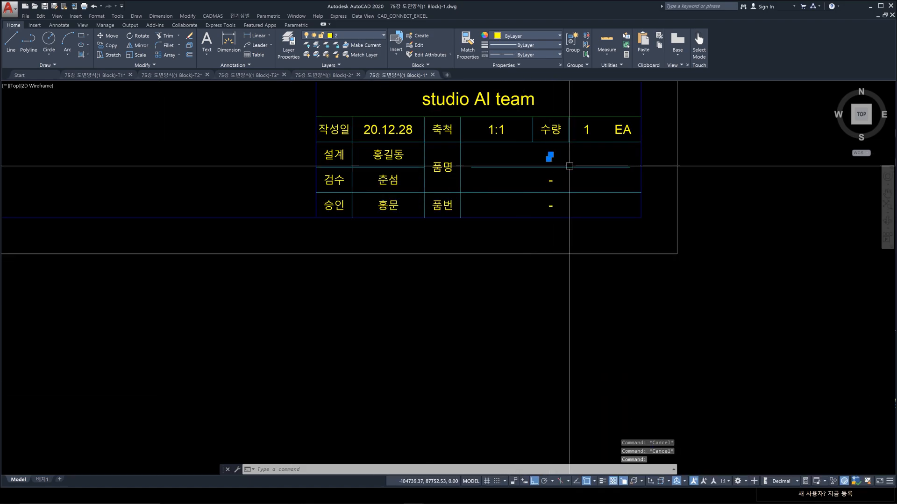
middle_click_drag(519, 212, 619, 358)
key("Escape")
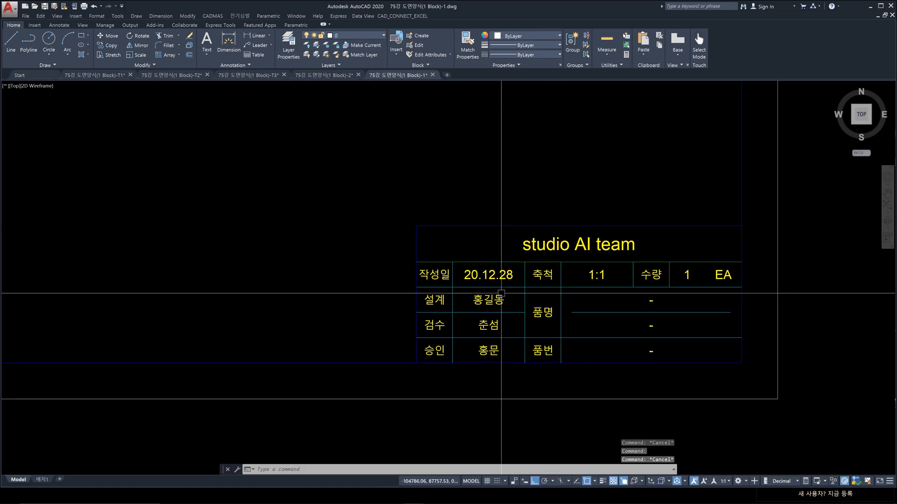
left_click(501, 302)
key("Escape")
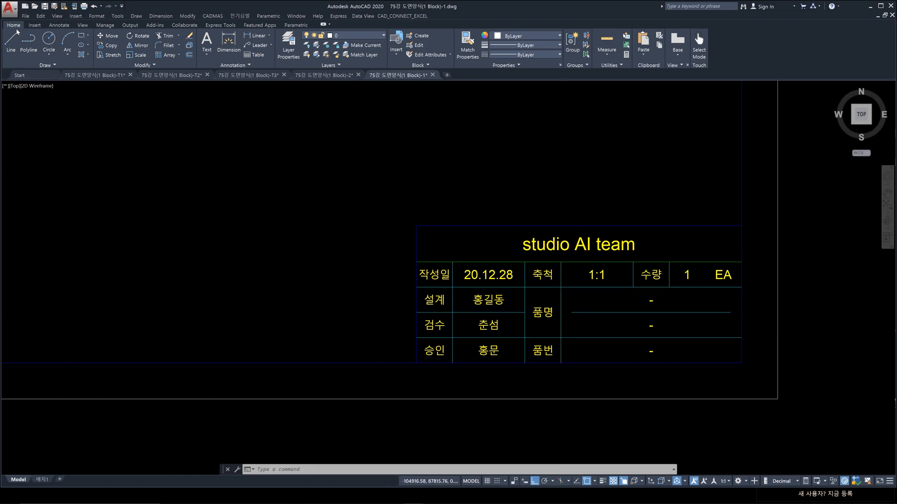
left_click(35, 25)
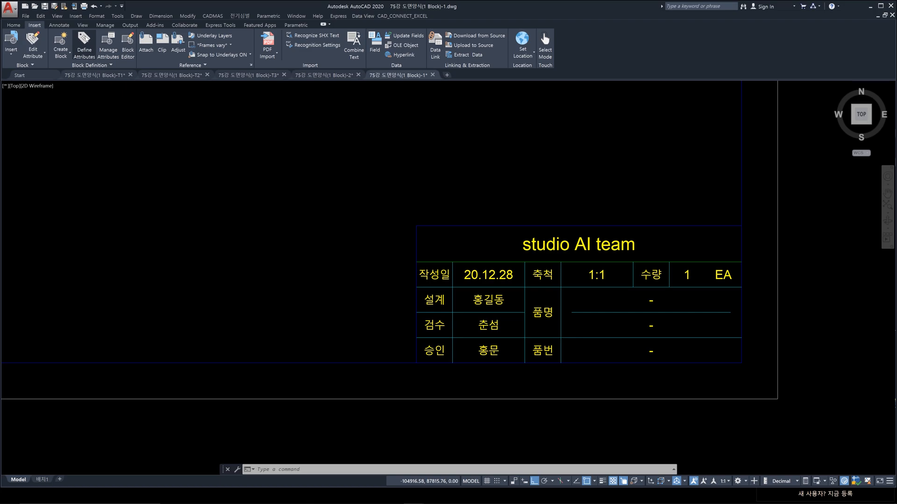
left_click(87, 39)
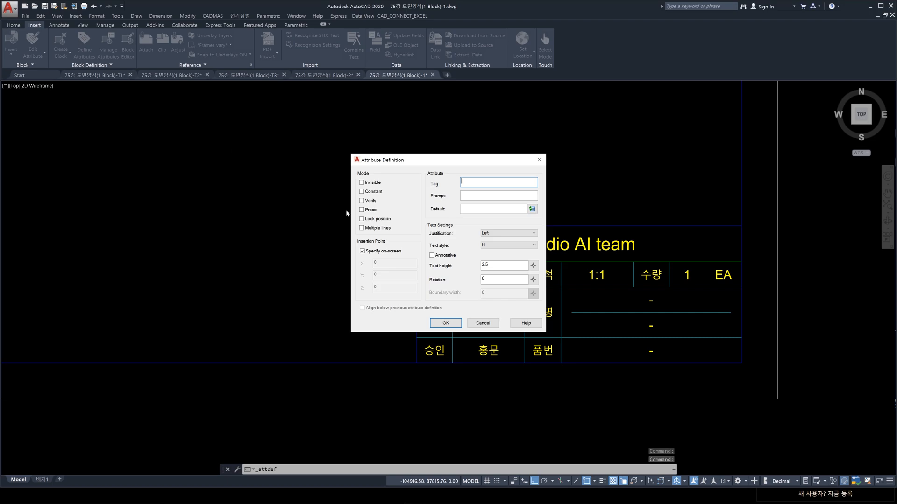
left_click(538, 161)
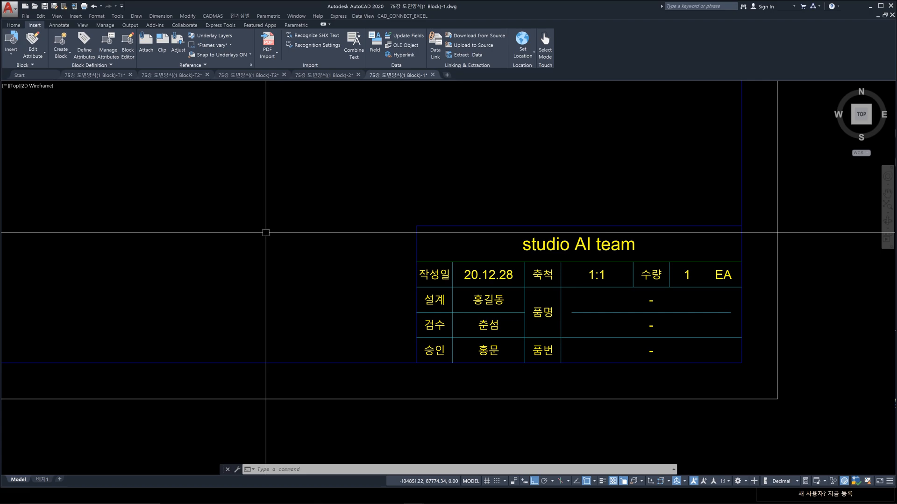
type("att")
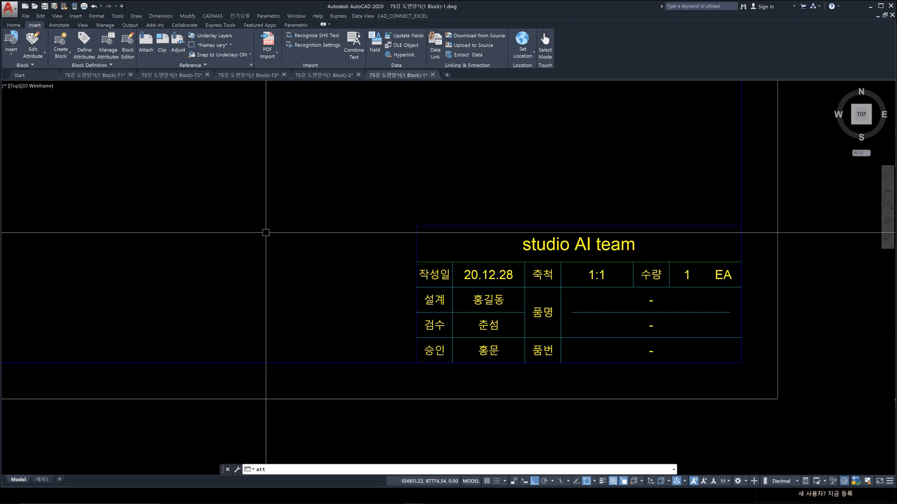
type("def")
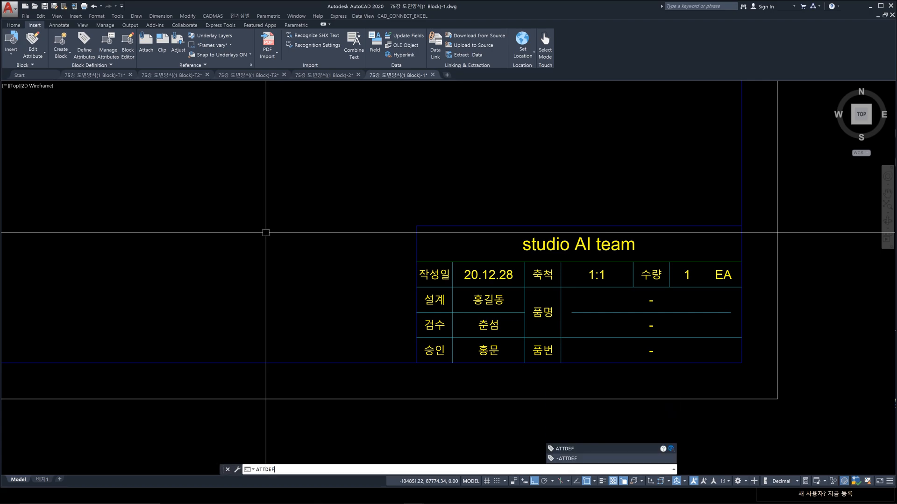
key("Return")
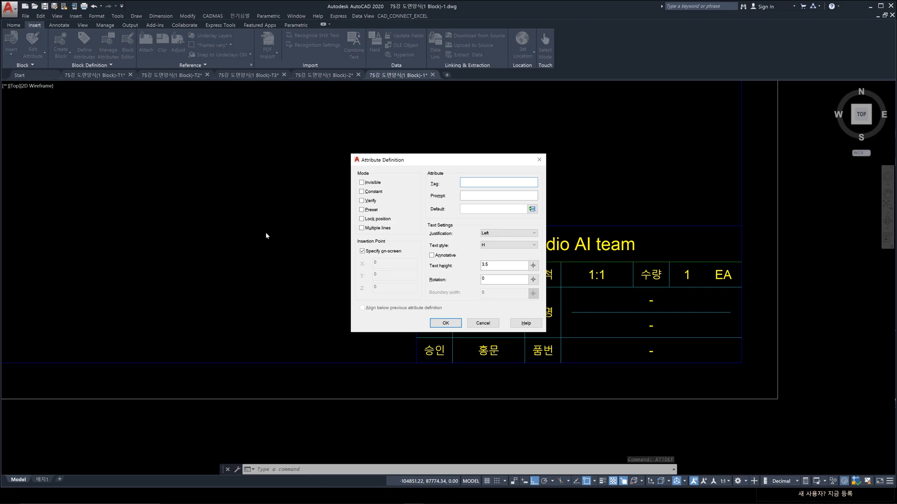
left_click(539, 159)
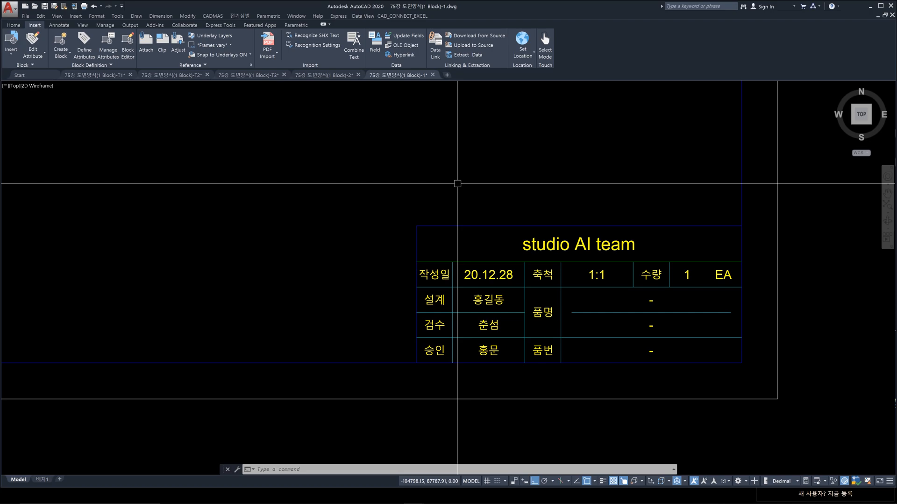
type("at")
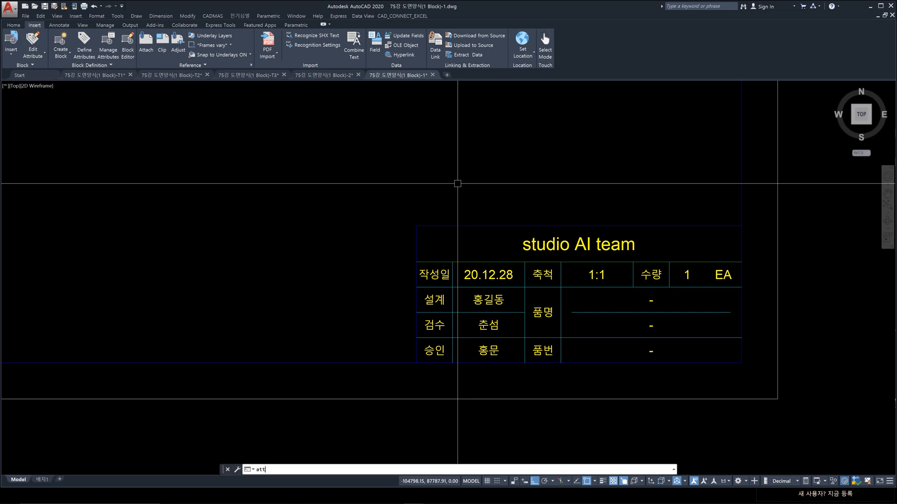
type("t")
key("Return")
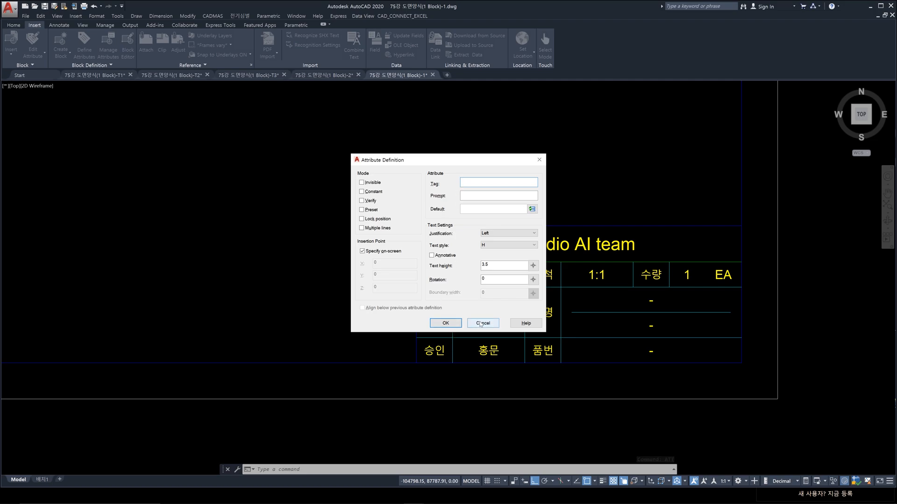
left_click(480, 324)
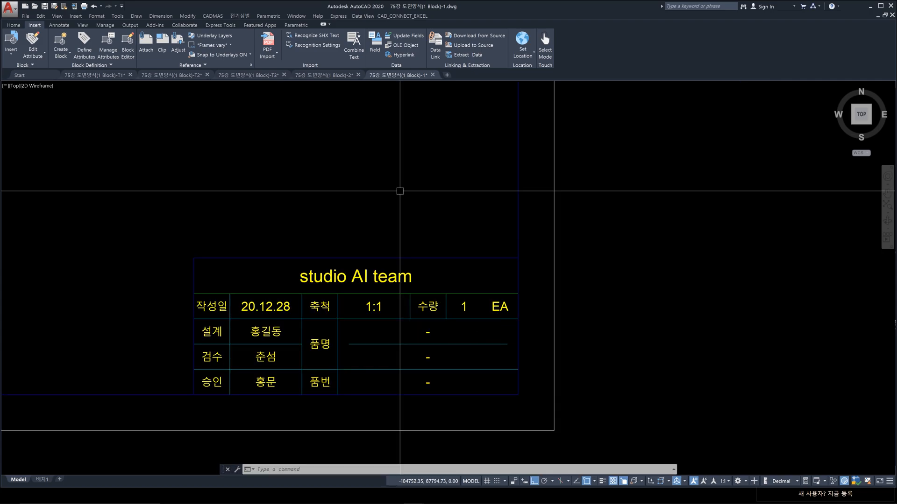
Step: Start a new visible attribute definition and give it the tag 설계자
type("att")
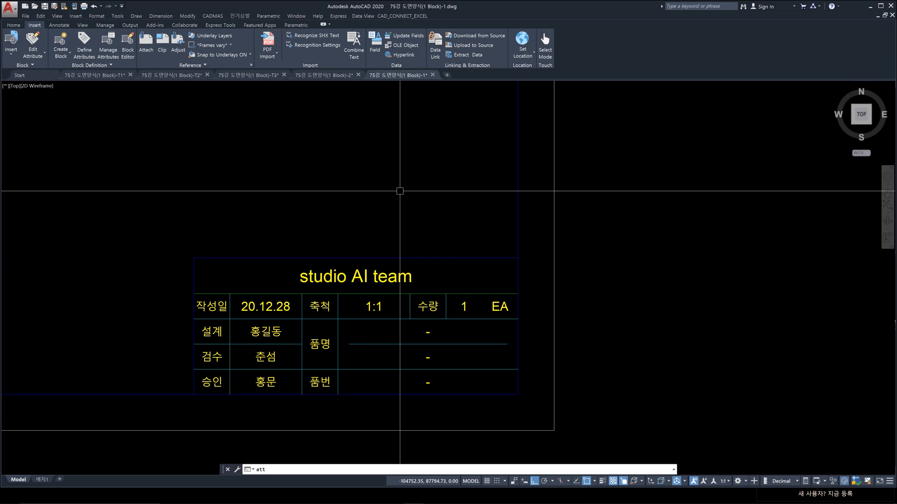
key("Return")
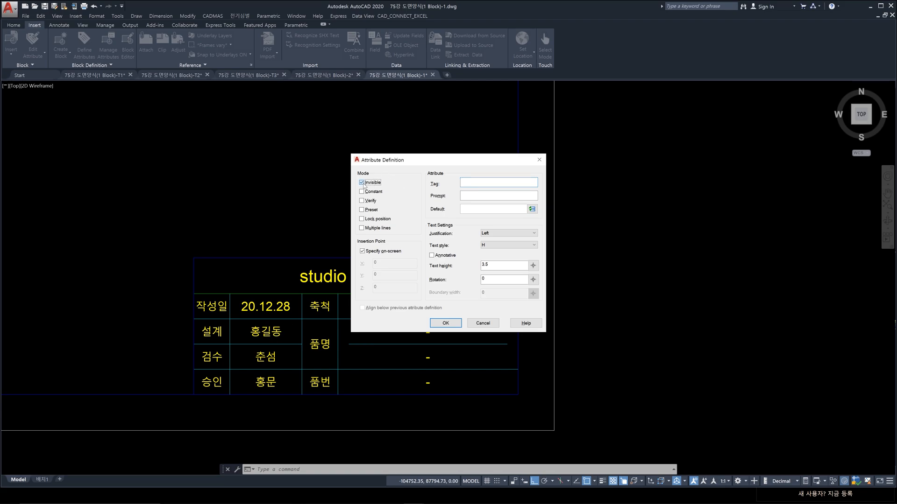
left_click(367, 182)
left_click(462, 182)
left_click(471, 196)
left_click(467, 182)
type("ㅅ")
type("설계자")
Step: Set the attribute's default value to "설계자를 입력하세요."
left_click(486, 194)
type("홍")
type("계자")
type("를 ")
type("ㅇ")
type("력하세요.")
Step: Set the attribute text to Middle center justification with text style H, non-annotative, and a height of 2.5
left_click(492, 239)
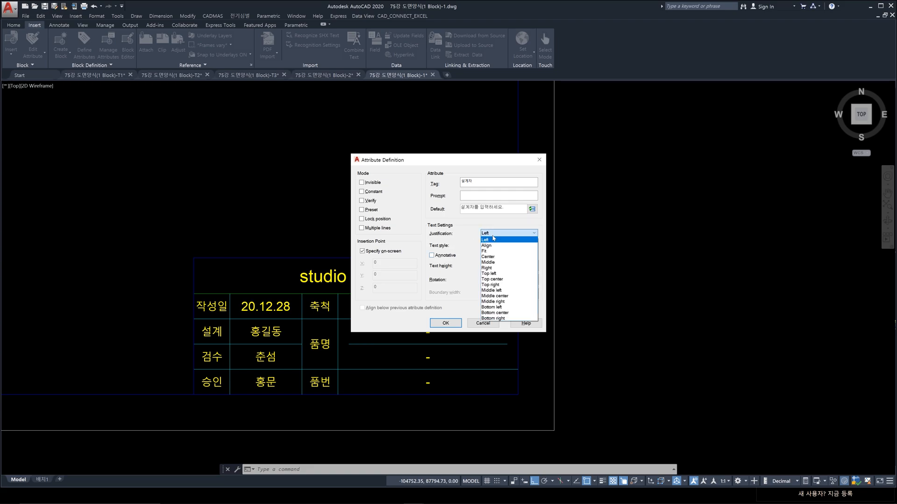
left_click(513, 296)
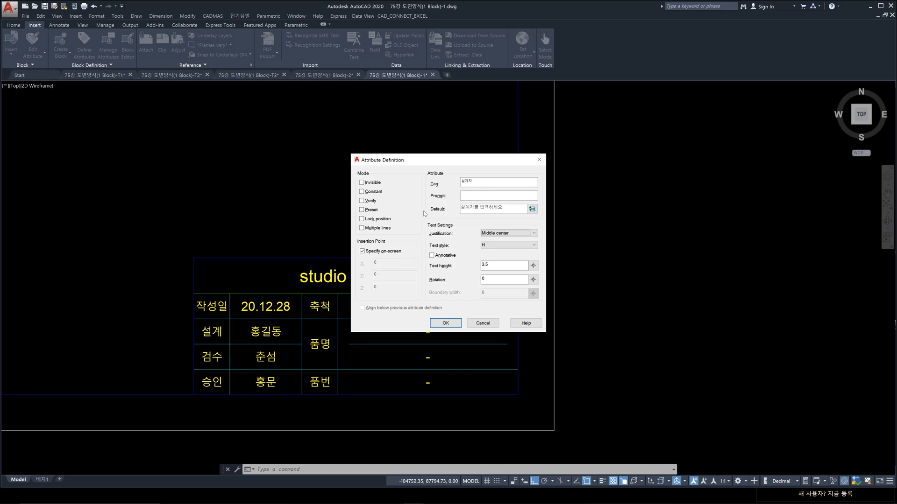
left_click(533, 245)
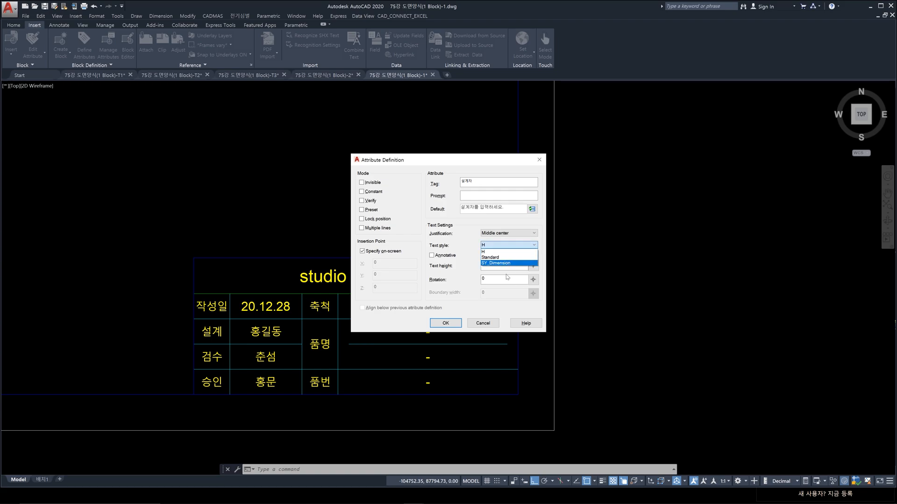
left_click(444, 250)
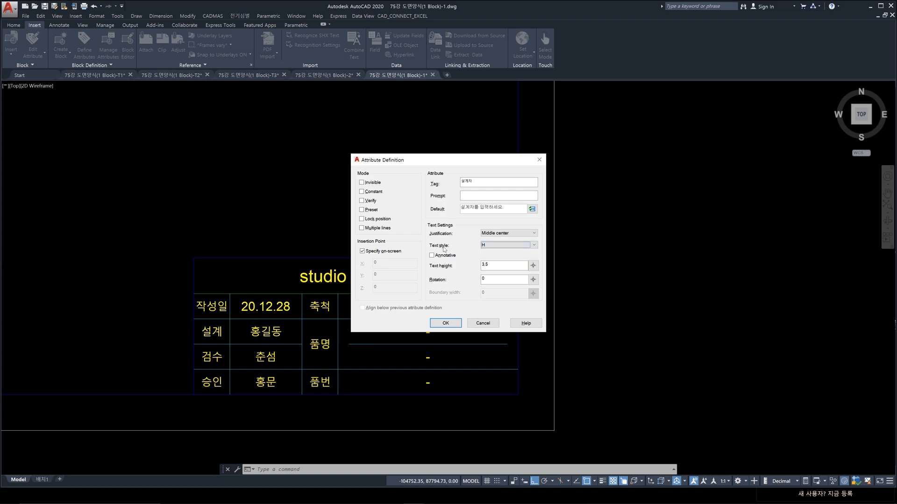
left_click(432, 256)
left_click(431, 255)
left_click_drag(491, 270, 442, 264)
type("2")
key("Tab")
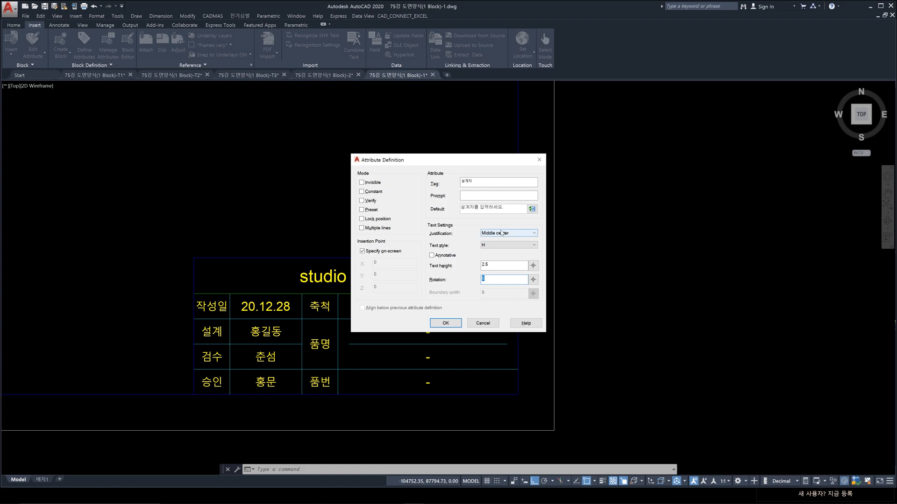
Step: Keep the insertion point specified on-screen and accept the 설계자 attribute definition for placement
left_click(363, 252)
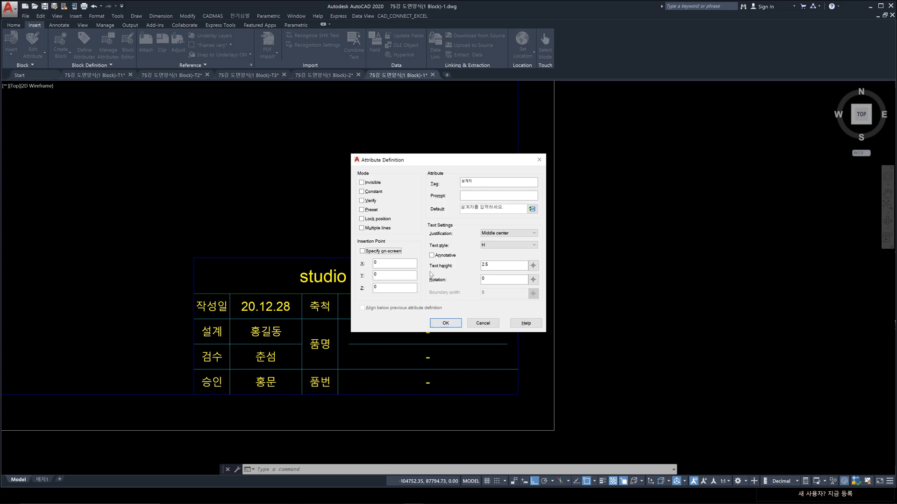
left_click(362, 251)
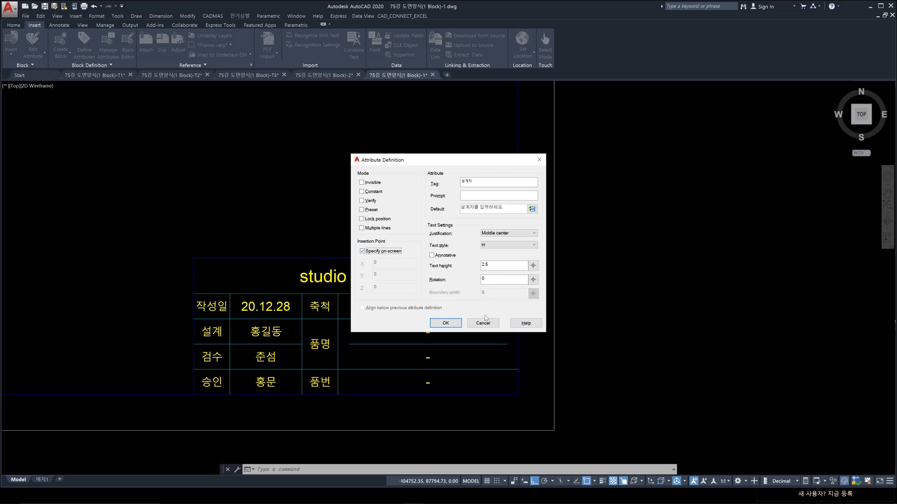
left_click(445, 323)
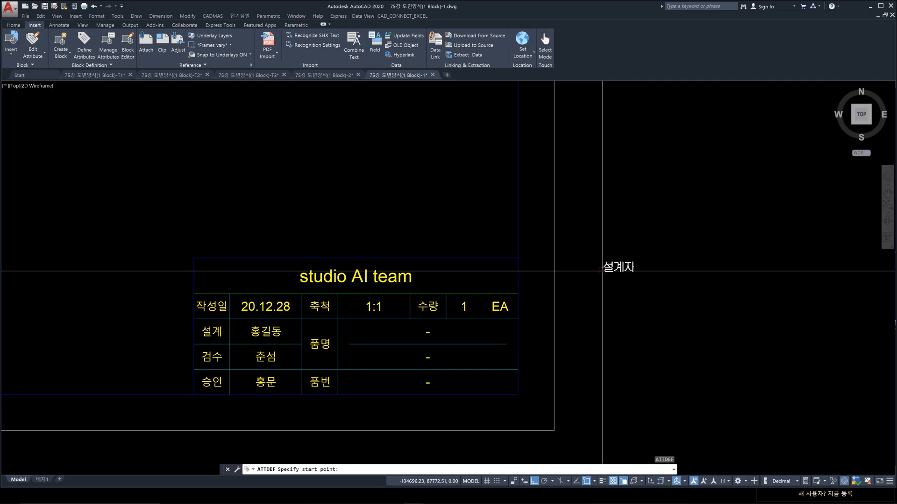
mouse_move(650, 153)
left_mouse_down()
mouse_move(655, 183)
mouse_move(672, 156)
mouse_move(682, 197)
left_mouse_up()
left_click_drag(722, 149, 722, 191)
mouse_move(600, 275)
left_mouse_down()
mouse_move(603, 259)
mouse_move(649, 262)
mouse_move(598, 279)
left_mouse_up()
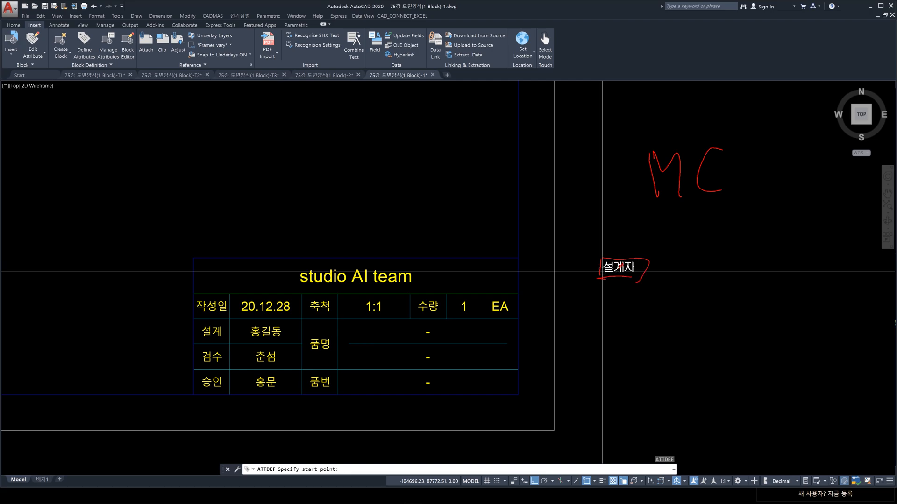
mouse_move(596, 290)
left_mouse_down()
mouse_move(606, 262)
mouse_move(593, 297)
left_mouse_up()
mouse_move(352, 139)
left_mouse_down()
mouse_move(402, 187)
mouse_move(439, 176)
left_mouse_up()
mouse_move(448, 90)
left_mouse_down()
mouse_move(461, 175)
mouse_move(466, 133)
mouse_move(500, 112)
left_mouse_up()
left_click_drag(488, 105, 509, 165)
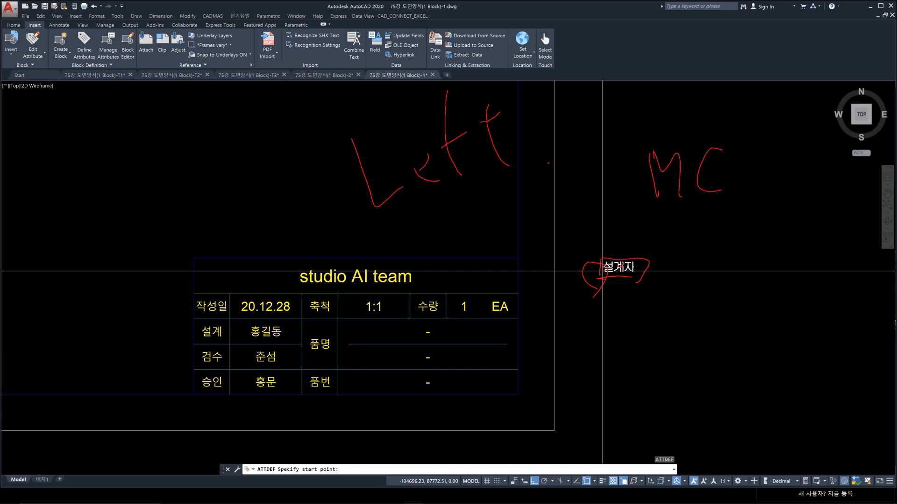
mouse_move(772, 204)
left_mouse_down()
mouse_move(617, 187)
mouse_move(713, 235)
left_mouse_up()
left_click_drag(701, 275, 769, 287)
mouse_move(628, 262)
left_mouse_down()
mouse_move(729, 234)
mouse_move(741, 256)
mouse_move(757, 187)
mouse_move(665, 278)
left_mouse_up()
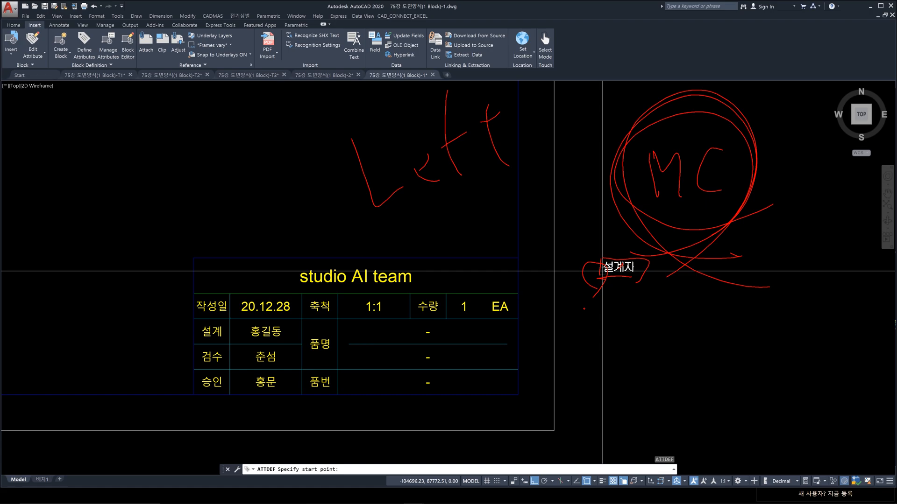
Step: Place the 설계자 attribute at the midpoint between two opposite corners of the value cell beside 설계
key("Escape")
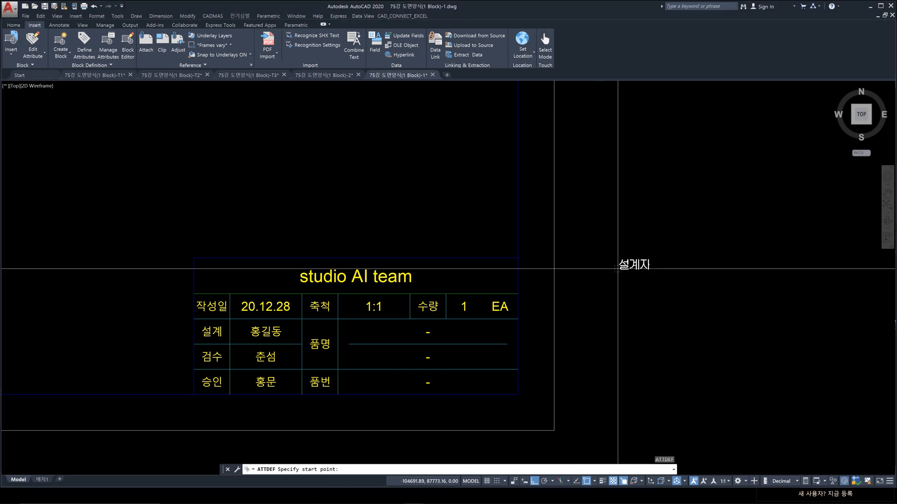
scroll(246, 324, "up", 6)
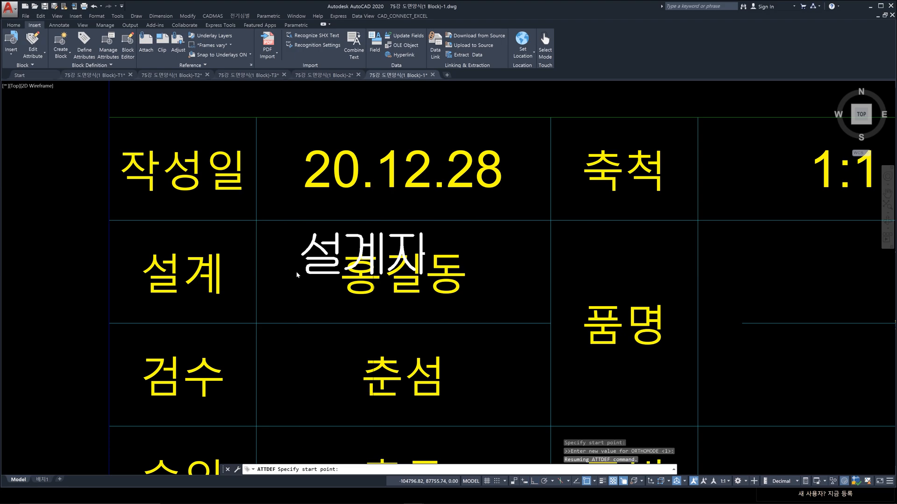
right_click(296, 272, "shift")
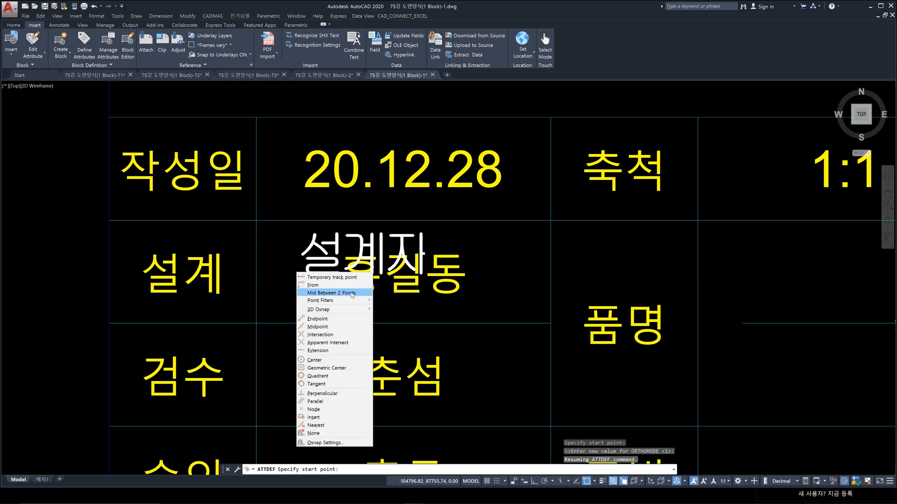
left_click(331, 293)
left_click(256, 220)
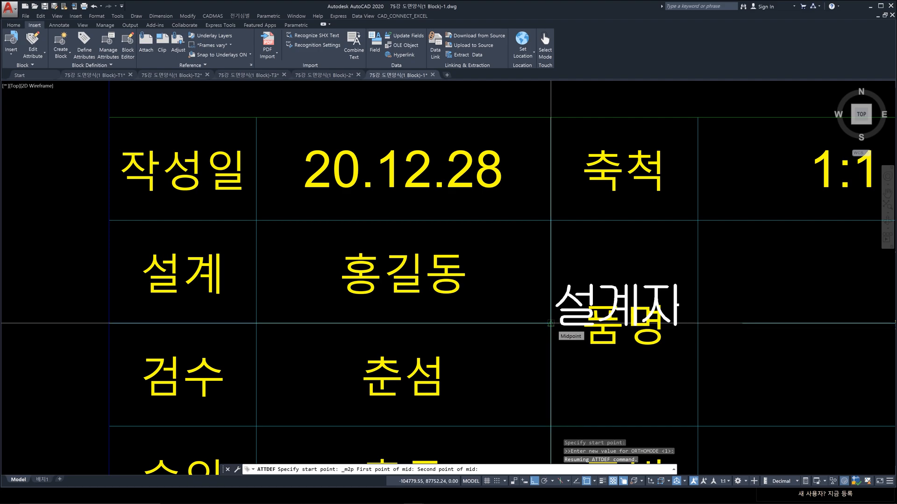
left_click(551, 323)
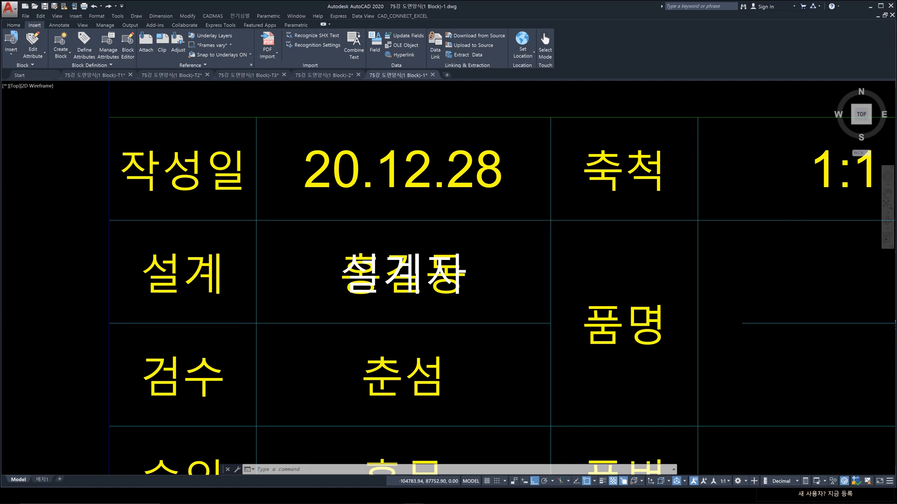
Step: Delete the old yellow designer name text overlapping the 설계자 attribute in the 설계 row
scroll(486, 313, "down", 2)
scroll(445, 305, "up", 4)
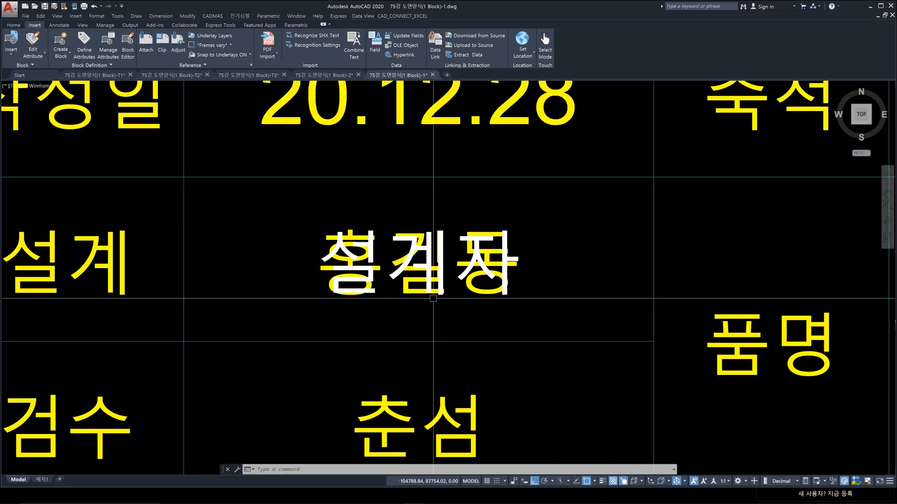
left_click(434, 302)
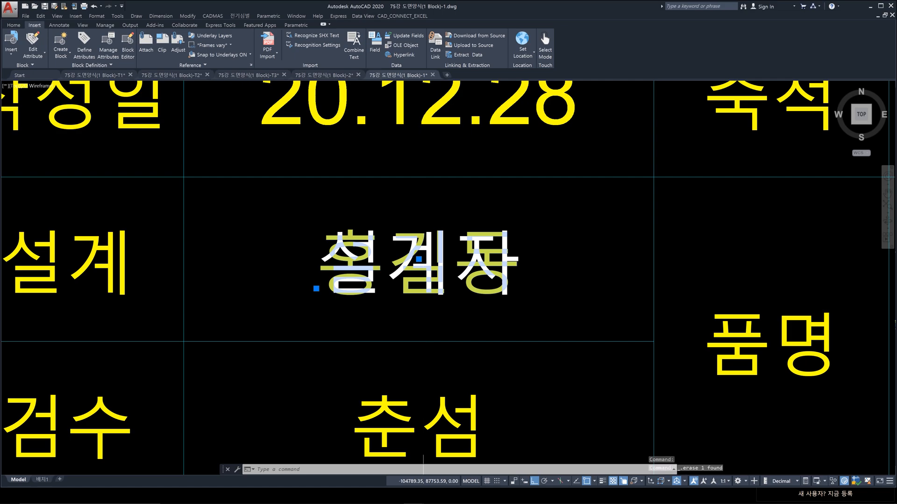
key("Delete")
scroll(500, 314, "down", 5)
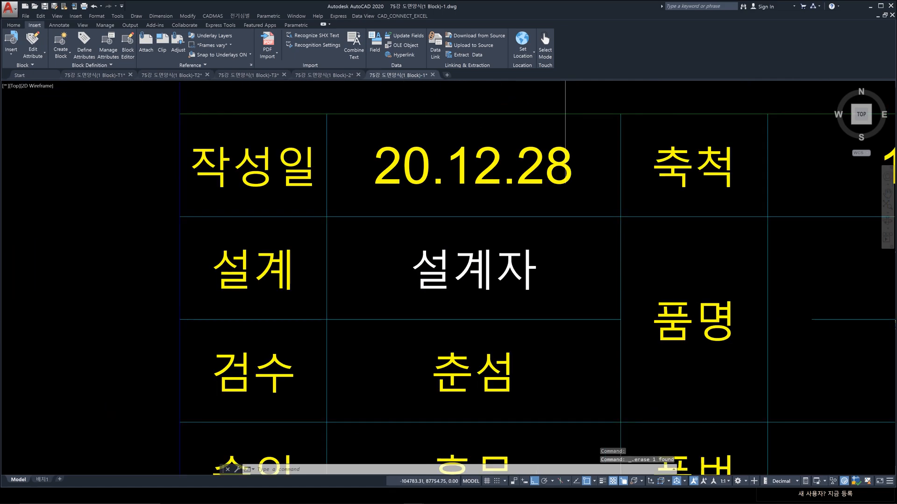
scroll(533, 305, "up", 1)
scroll(607, 299, "down", 2)
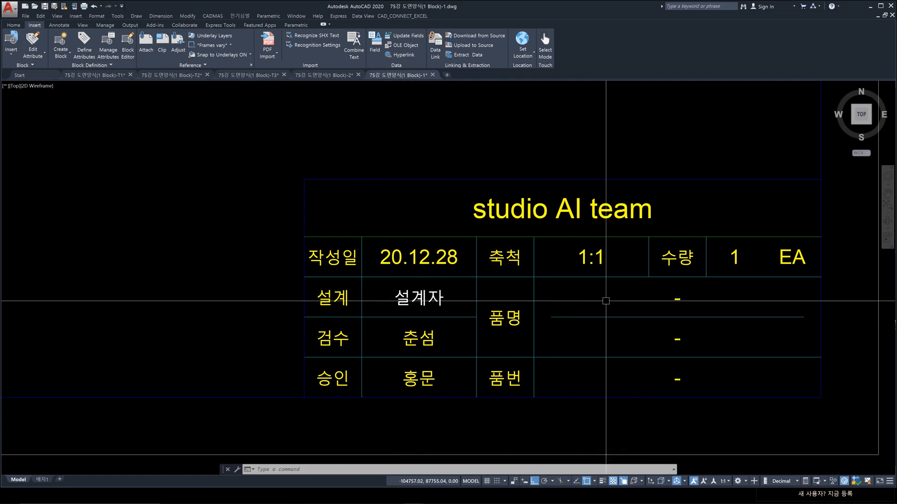
middle_click_drag(599, 297, 549, 294)
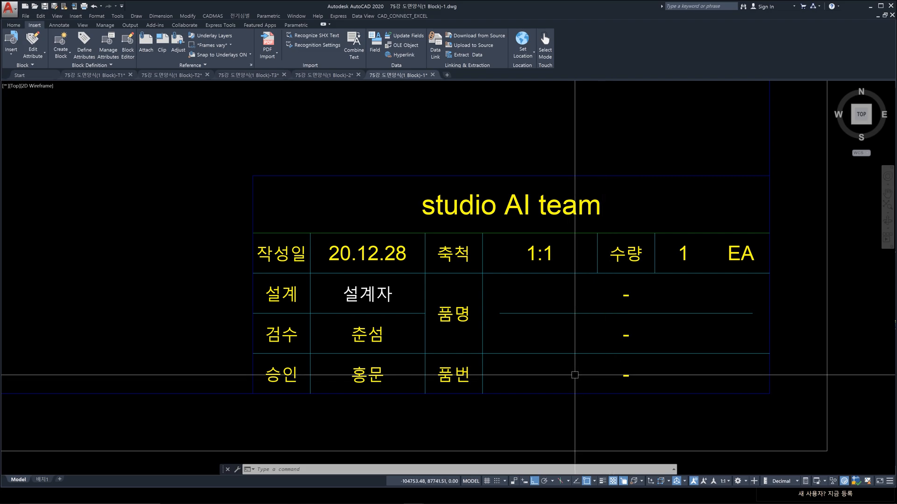
Step: Start a new attribute definition with the tag 품번, leaving its prompt and default value empty
type("ㅁㅅㅅ")
key("Return")
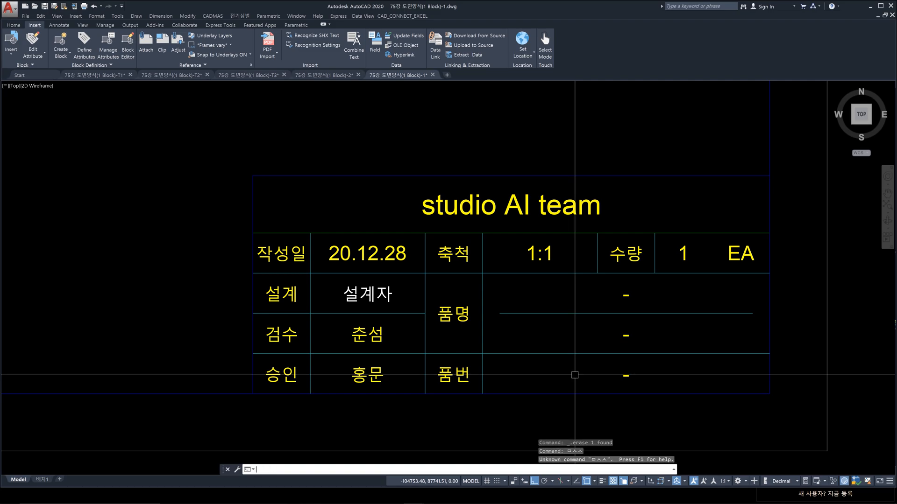
type("ATT")
key("Return")
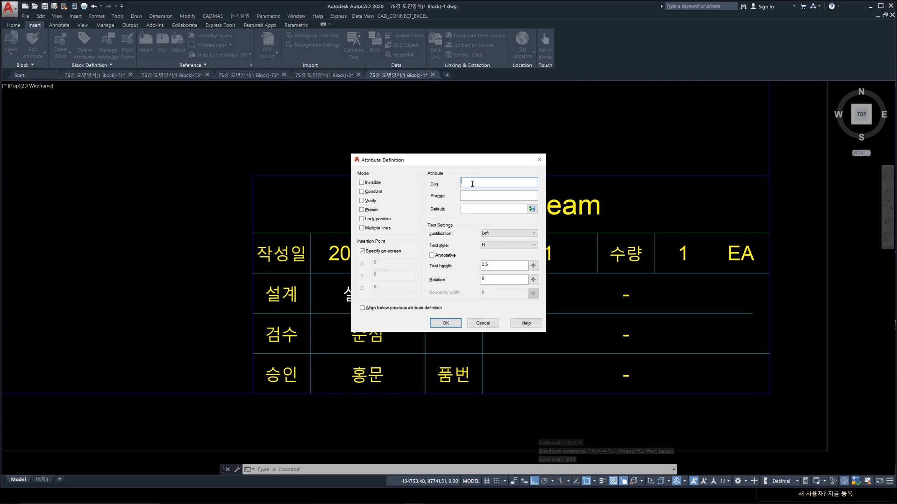
type("품번")
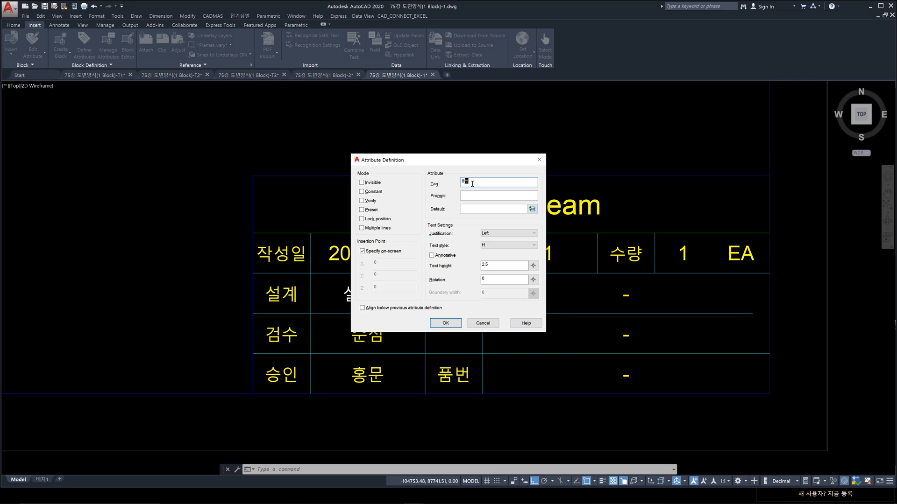
left_click(466, 195)
left_click_drag(477, 160, 645, 152)
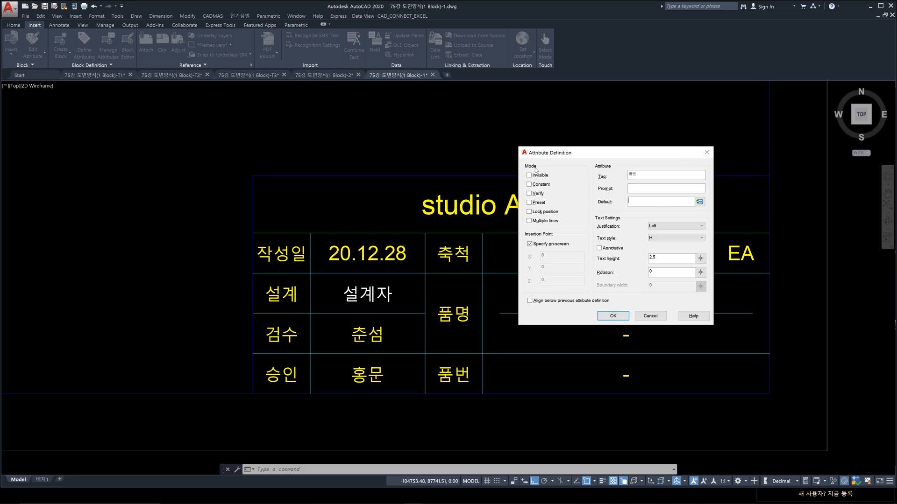
Step: Lock the 품번 attribute's position, set its justification to Middle center, and accept the definition for placement
left_click(529, 213)
left_click(675, 227)
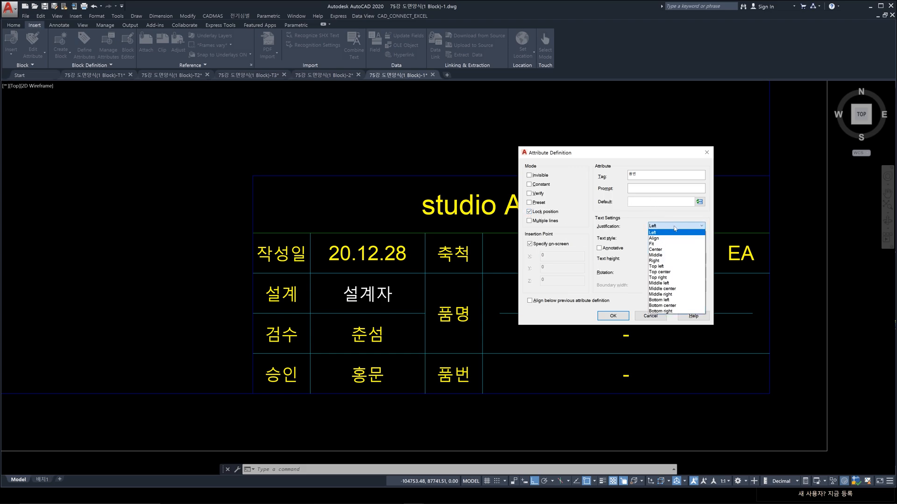
left_click(674, 289)
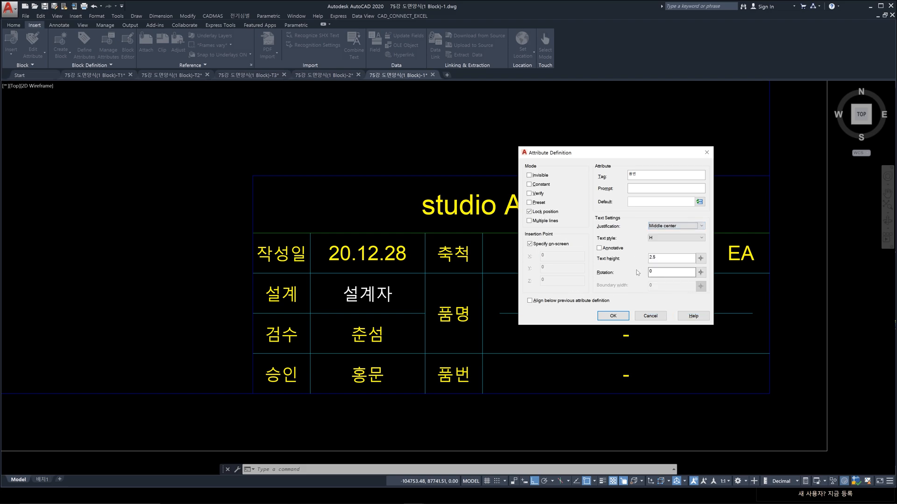
left_click(615, 317)
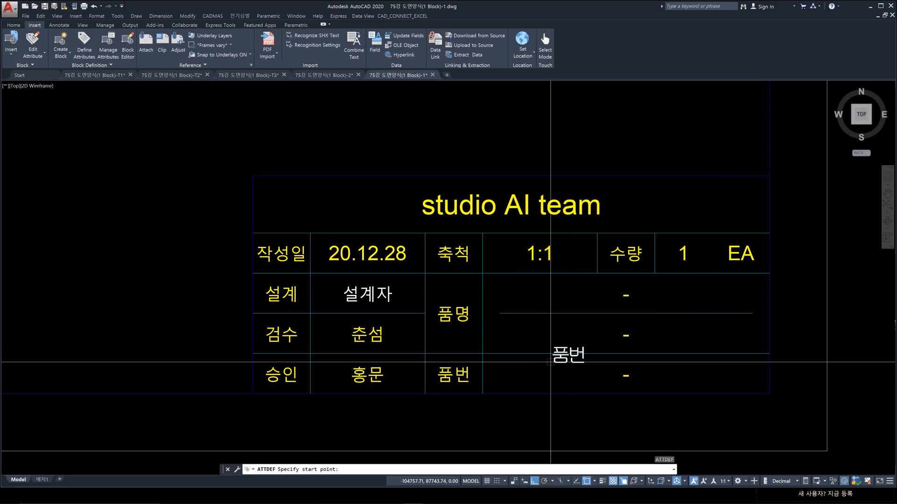
Step: Place the 품번 attribute midway between two opposite corners of the value cell beside the 품번 label
right_click(551, 362, "shift")
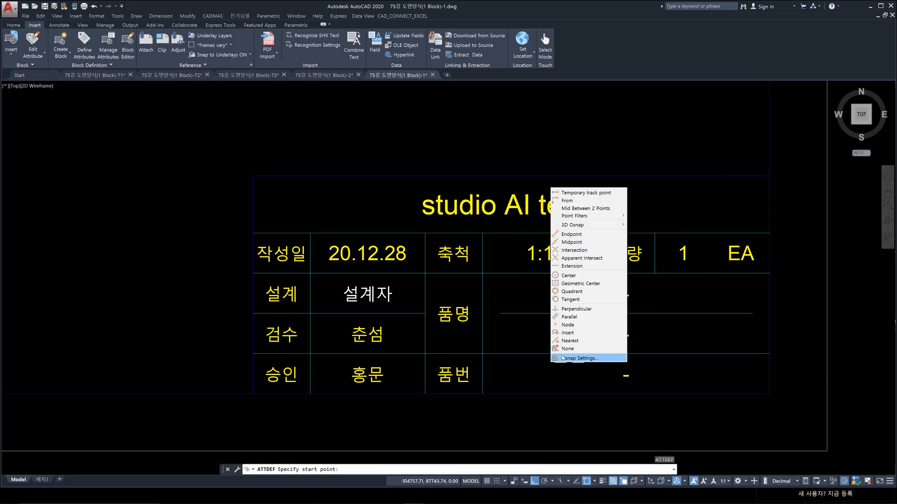
left_click(589, 210)
left_click(483, 354)
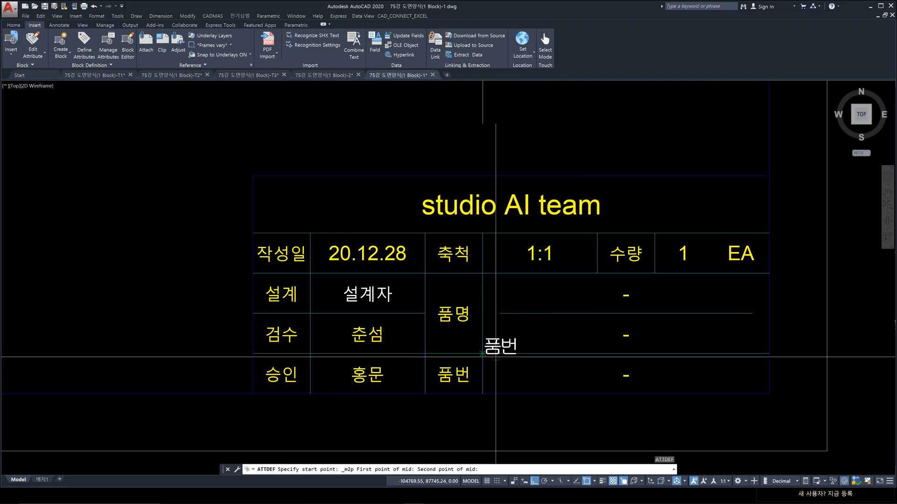
left_click(769, 393)
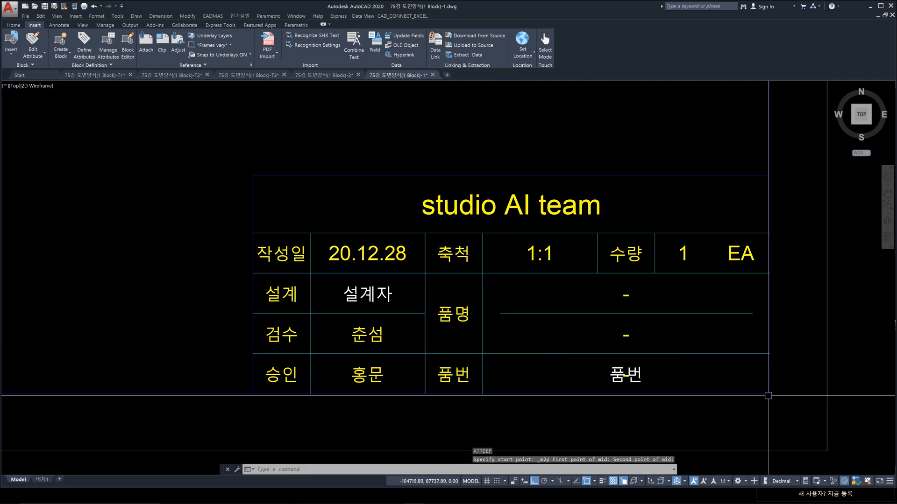
key("Escape")
Step: Delete the yellow dash text overlapping the 품번 attribute in the title block's last row
scroll(626, 381, "up", 4)
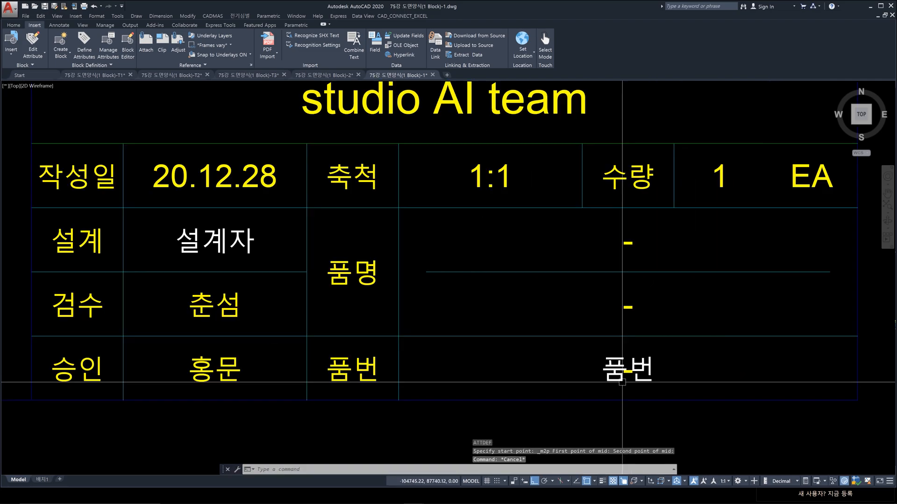
scroll(623, 358, "up", 4)
left_click(594, 337)
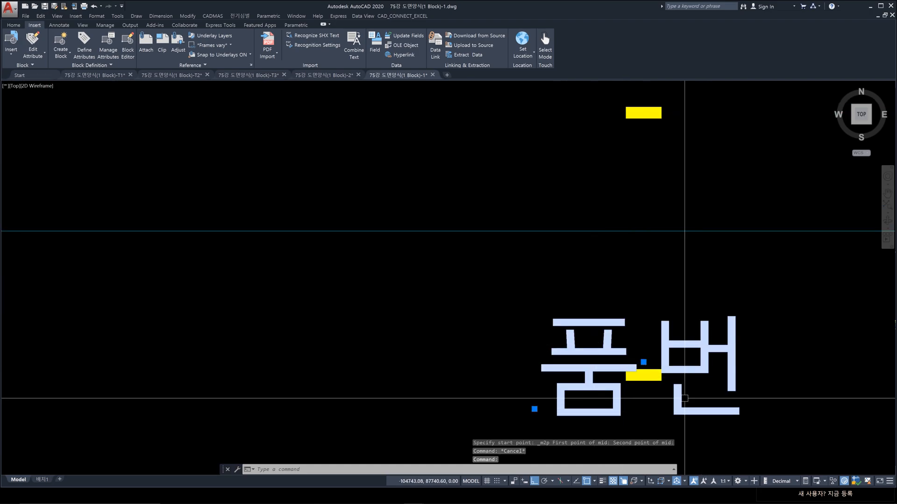
key("Escape")
left_click(452, 343)
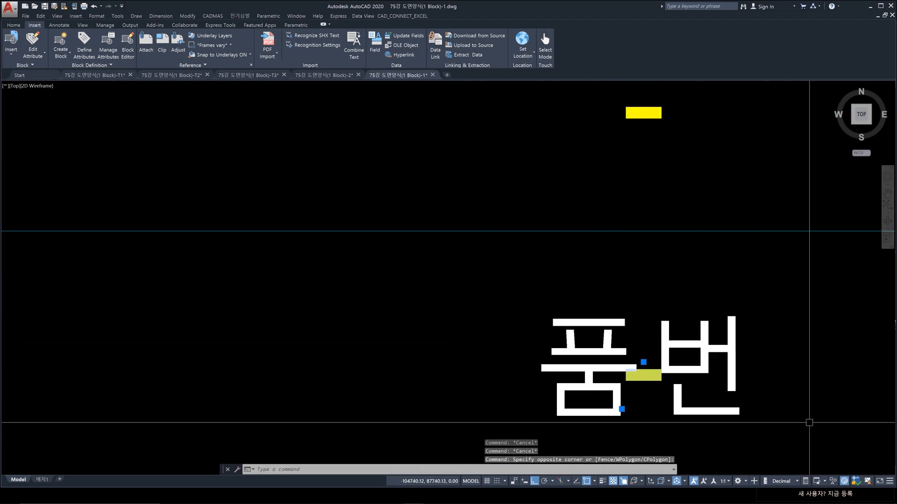
left_click(809, 423)
key("Delete")
scroll(810, 420, "down", 8)
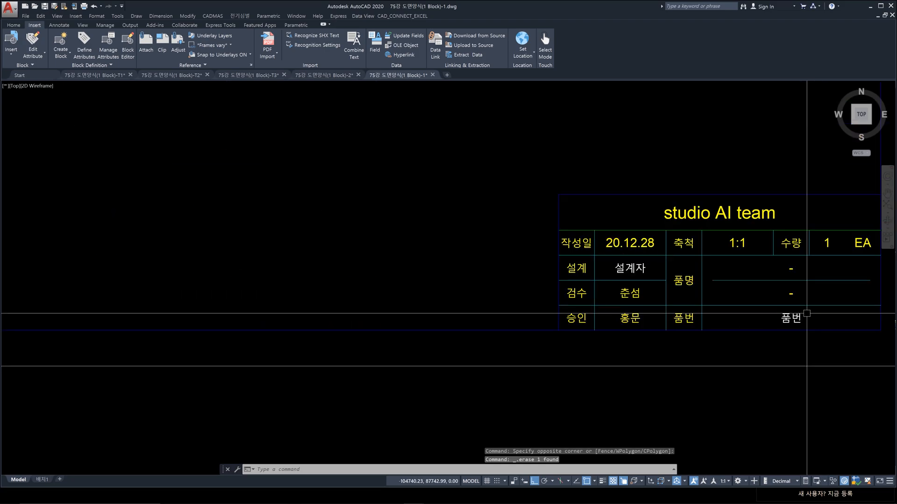
middle_click_drag(809, 320, 647, 337)
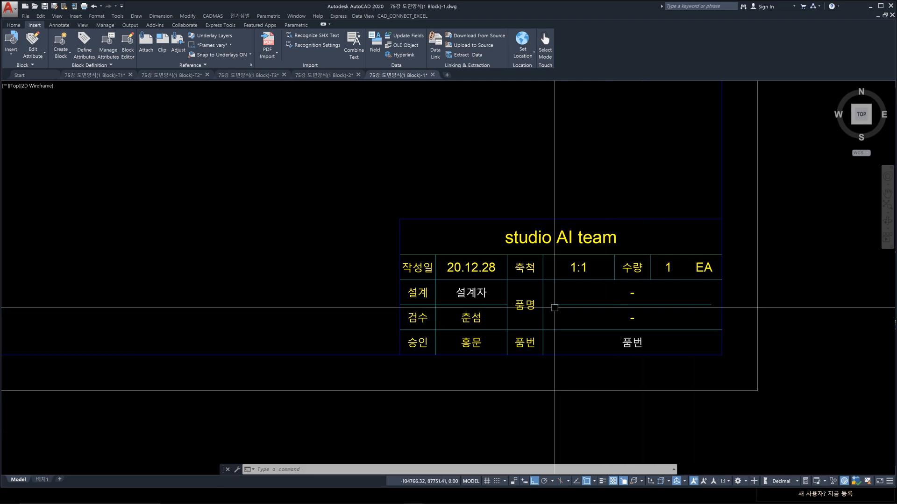
Step: Copy the entire A4 sheet with its title block and paste it as a block to the right of the original
scroll(567, 265, "down", 4)
middle_click_drag(567, 265, 561, 285)
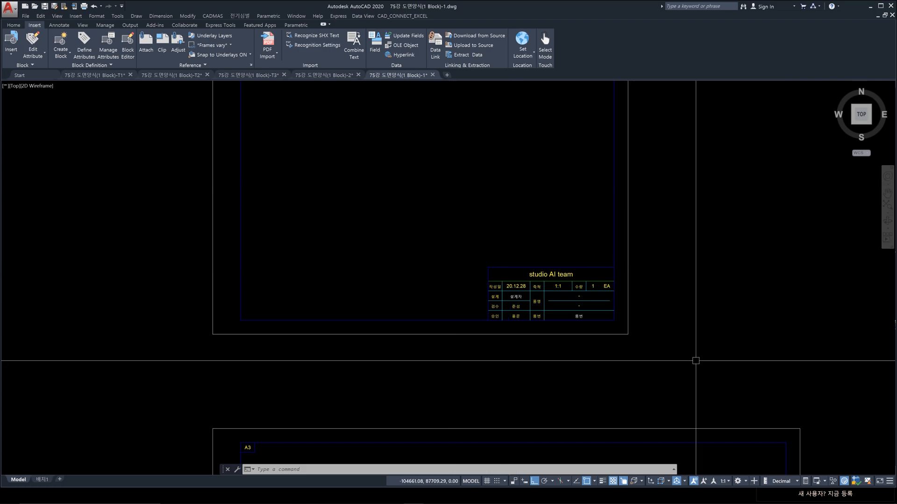
scroll(695, 360, "down", 4)
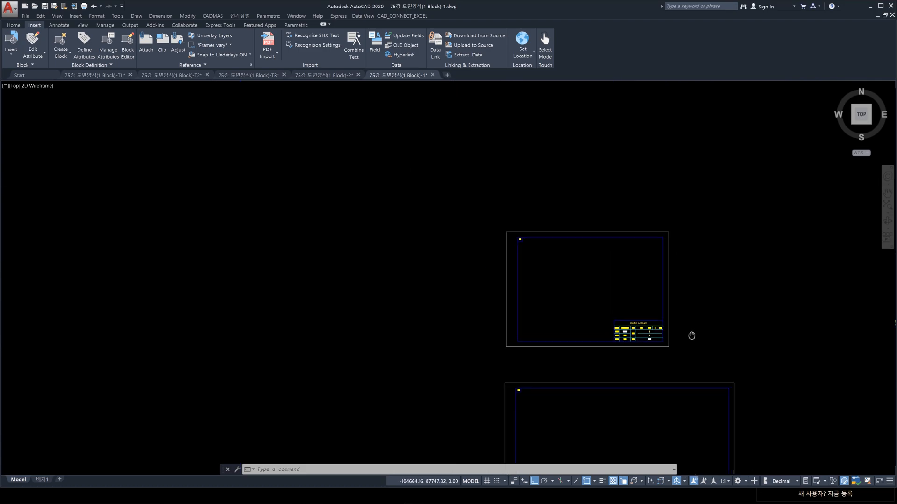
scroll(643, 334, "up", 2)
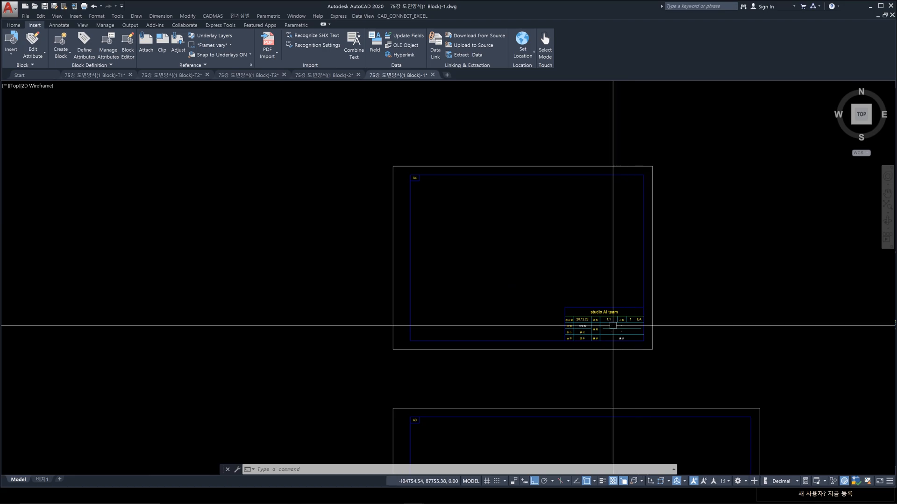
left_click(373, 143)
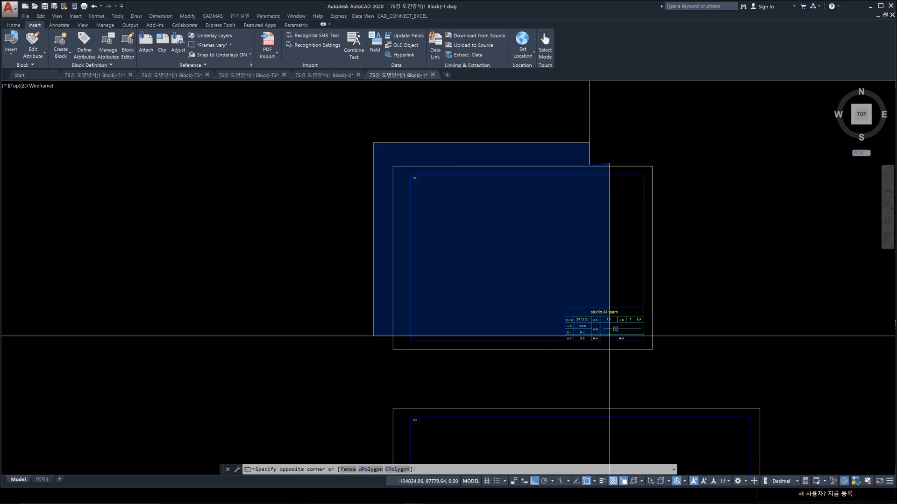
left_click(687, 371)
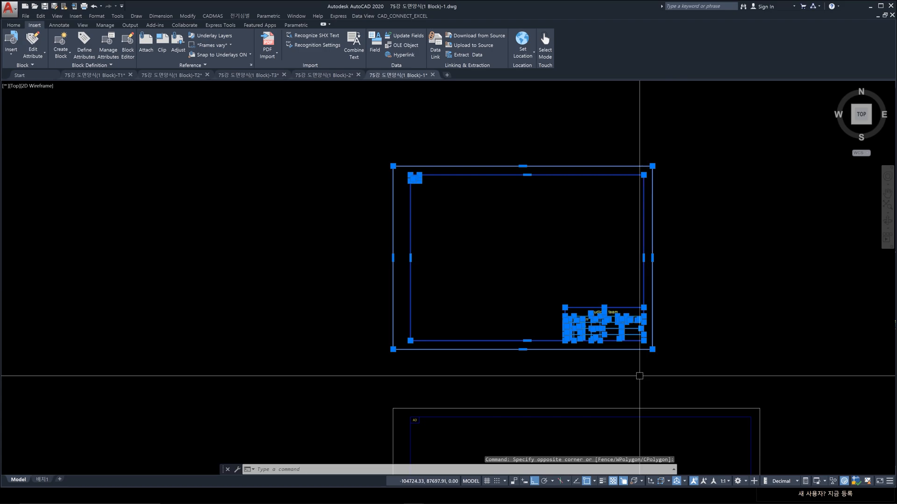
key("ctrl+c")
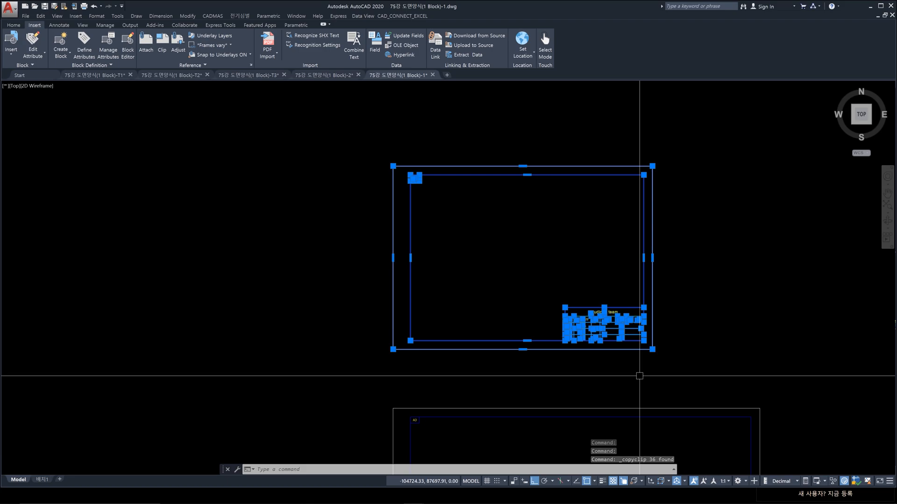
key("ctrl+shift+v")
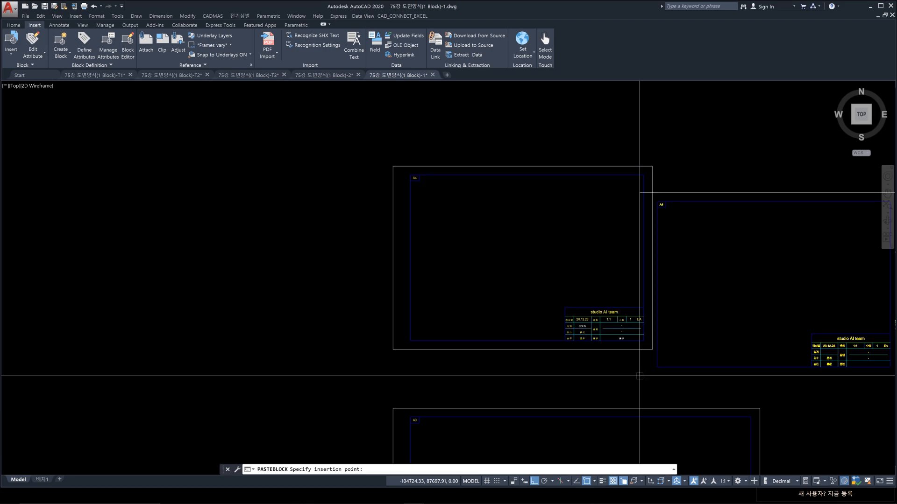
left_click(697, 351)
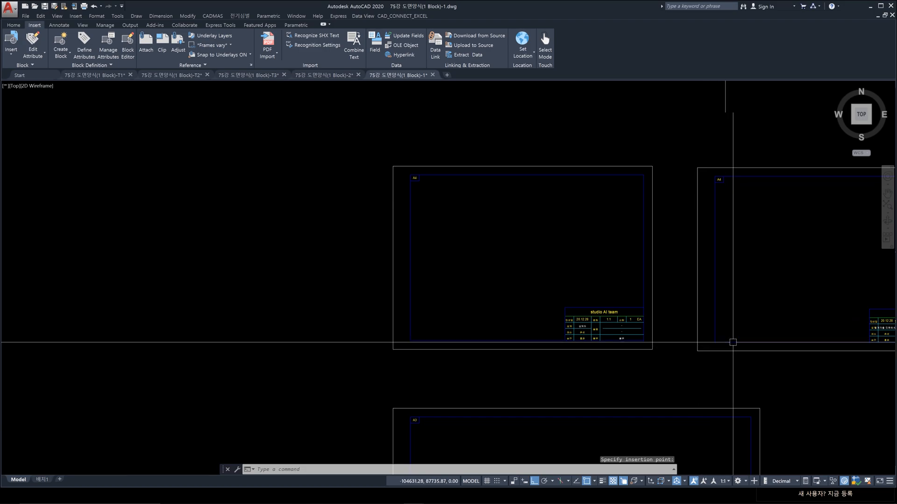
left_click(765, 352)
key("Escape")
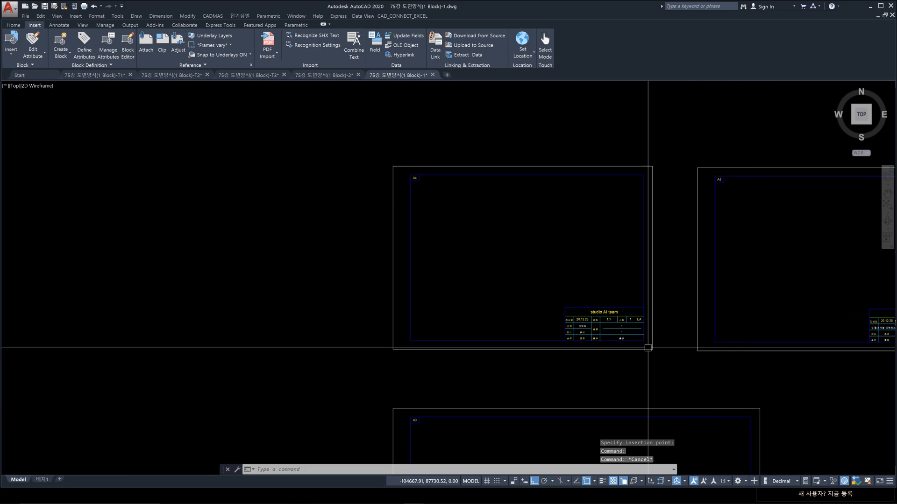
scroll(600, 335, "up", 6)
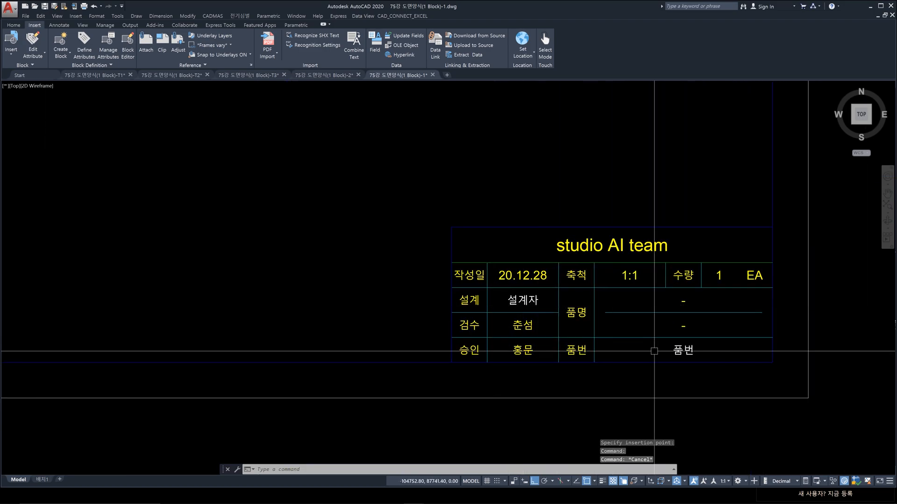
Step: Compare the 설계자 and 품번 cells of the original A4 title block with those of the pasted block
scroll(669, 349, "down", 4)
middle_click_drag(671, 348, 426, 334)
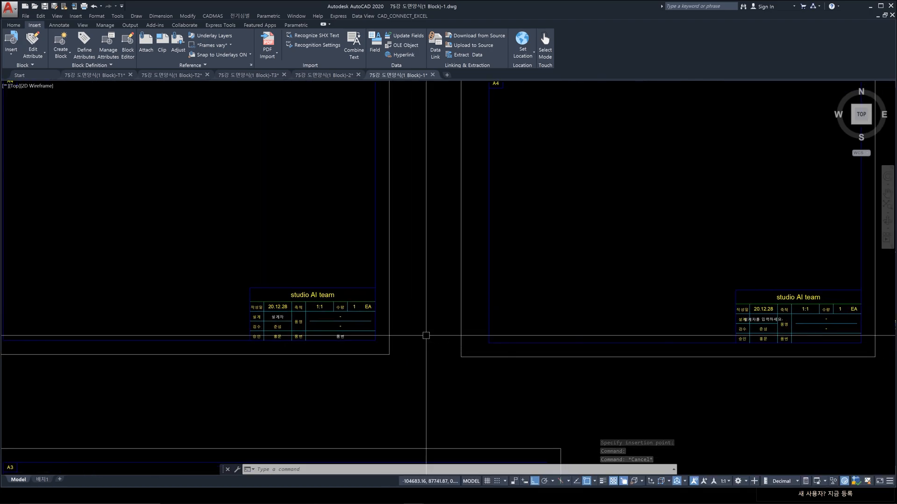
scroll(670, 269, "up", 8)
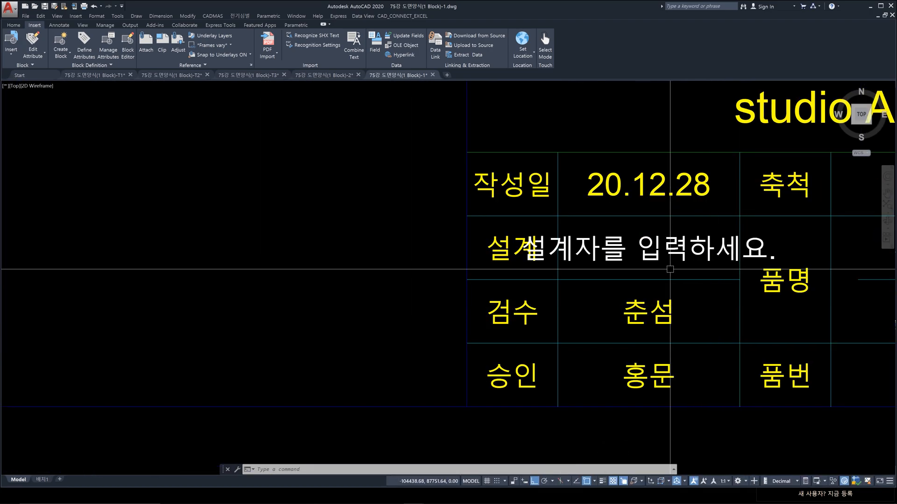
scroll(682, 236, "down", 4)
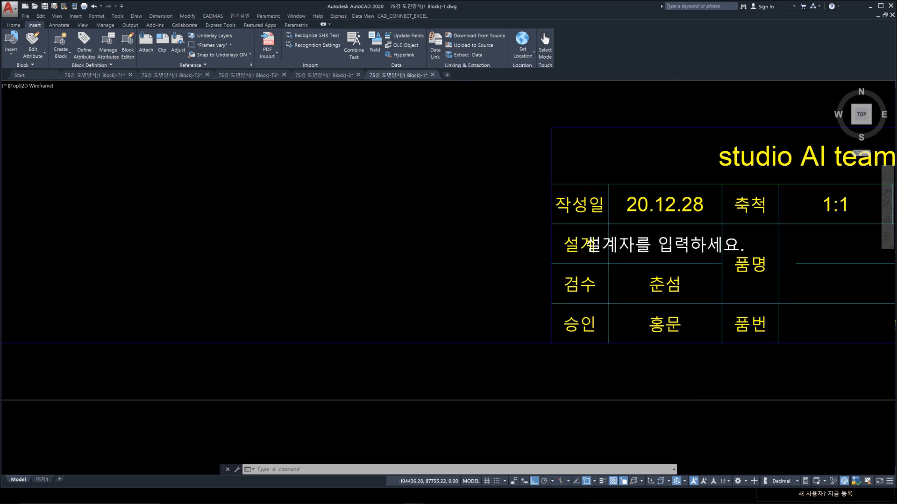
middle_click_drag(350, 234, 545, 240)
scroll(257, 231, "up", 1)
scroll(258, 234, "up", 3)
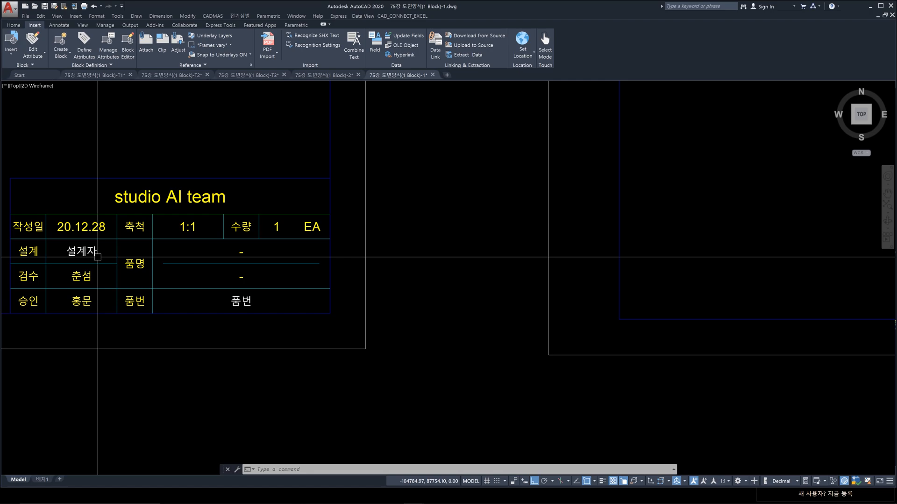
scroll(143, 261, "down", 6)
scroll(395, 256, "up", 6)
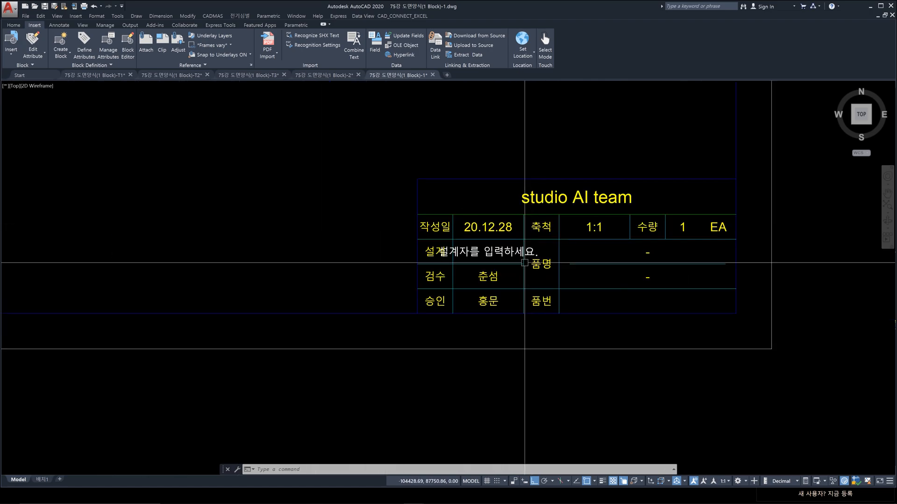
scroll(525, 263, "up", 4)
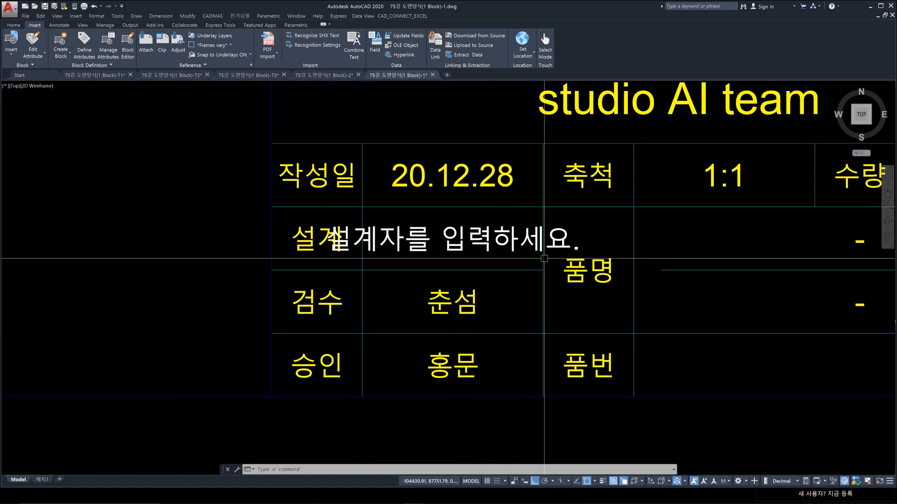
scroll(544, 259, "down", 8)
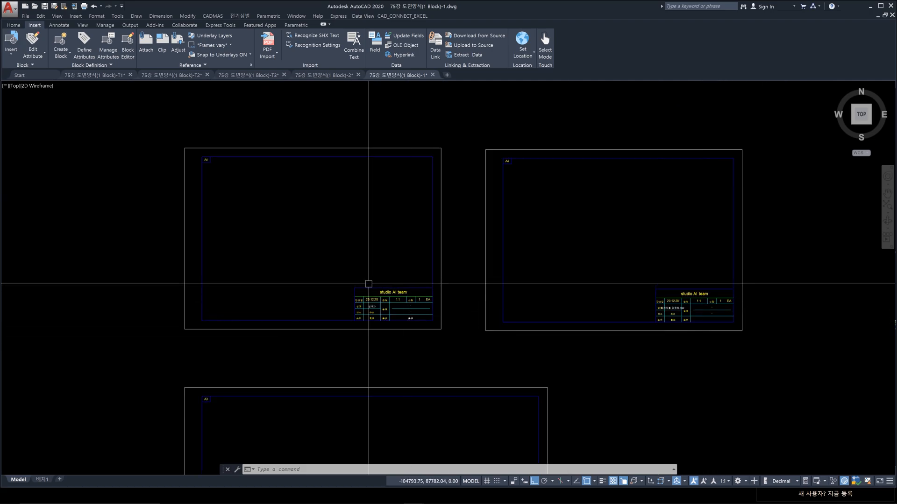
scroll(406, 310, "up", 5)
scroll(444, 330, "down", 4)
scroll(540, 329, "down", 4)
scroll(696, 328, "up", 2)
middle_click_drag(696, 329, 454, 270)
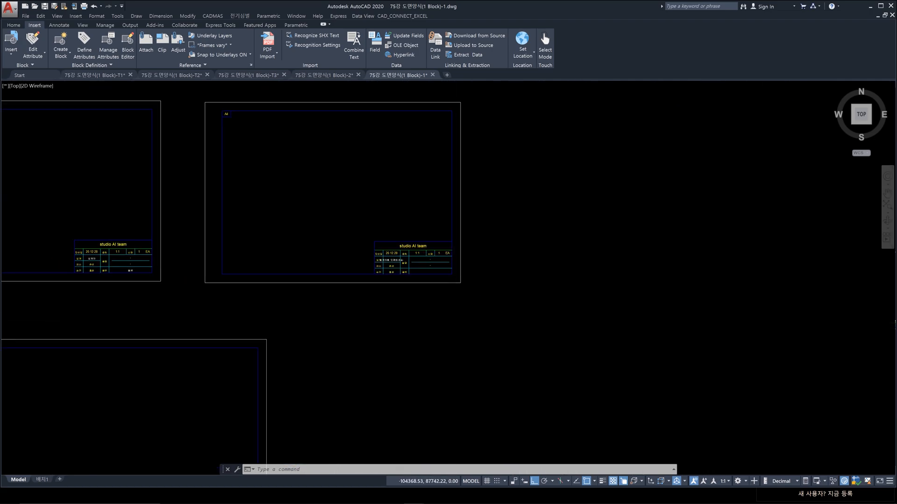
scroll(423, 271, "up", 6)
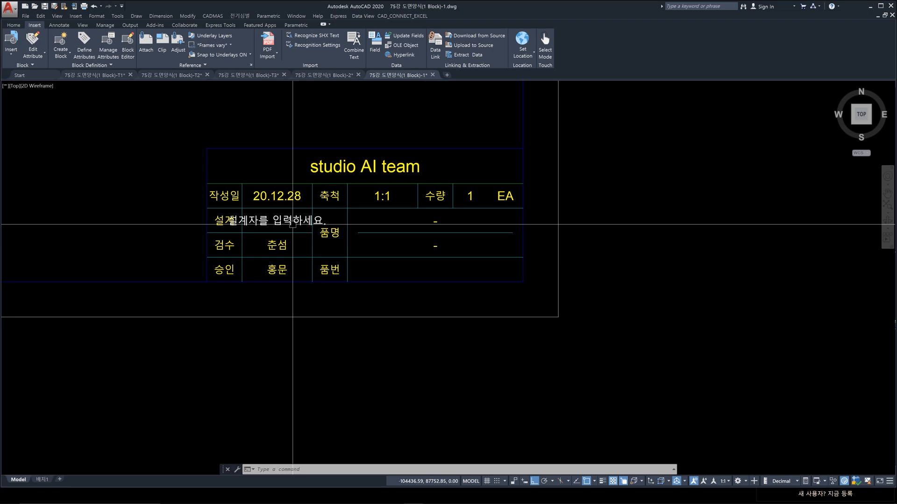
Step: Review the tag, prompt and default fields of a new attribute definition, and close it without defining anything
type("ma")
key("space")
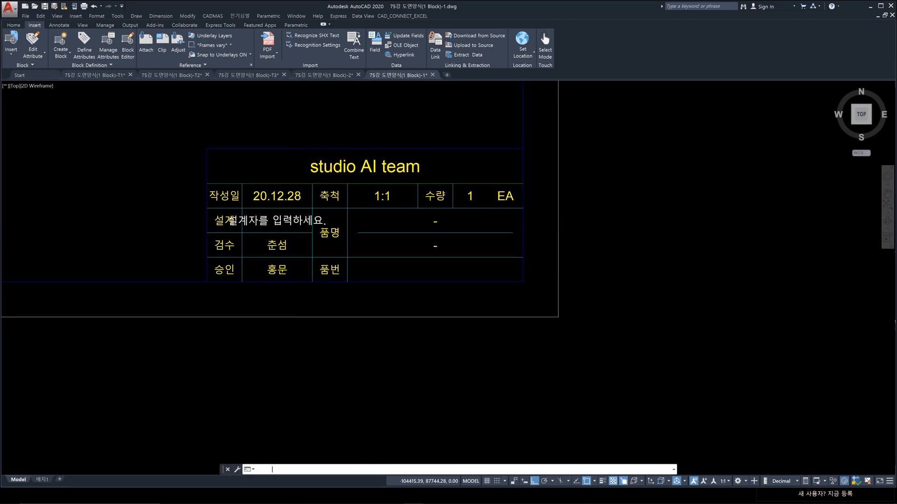
key("Hangul")
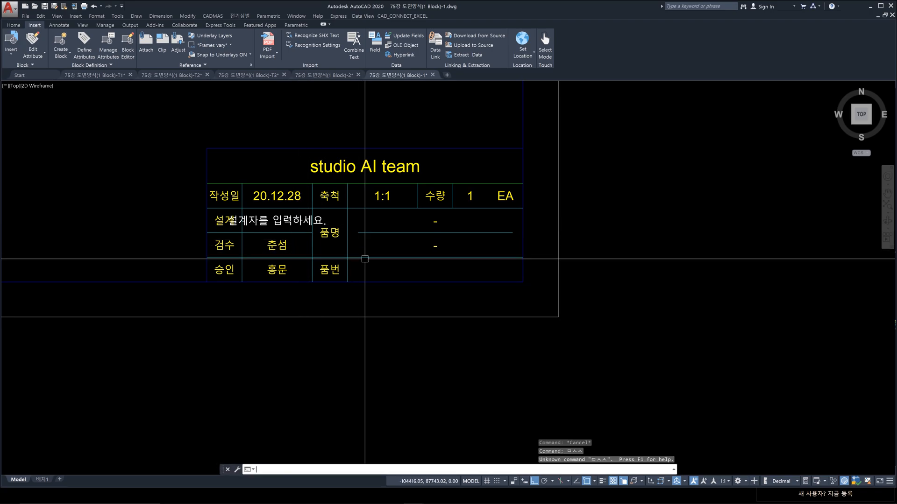
type("att")
key("Return")
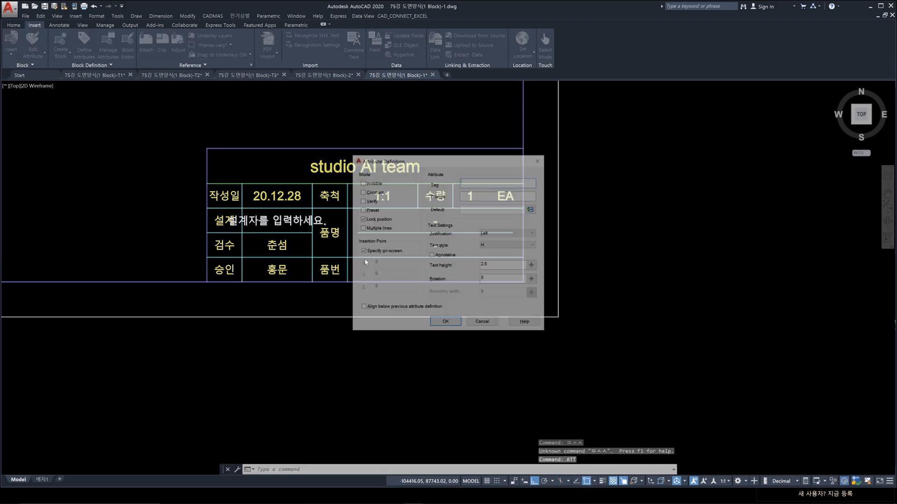
left_click(473, 209)
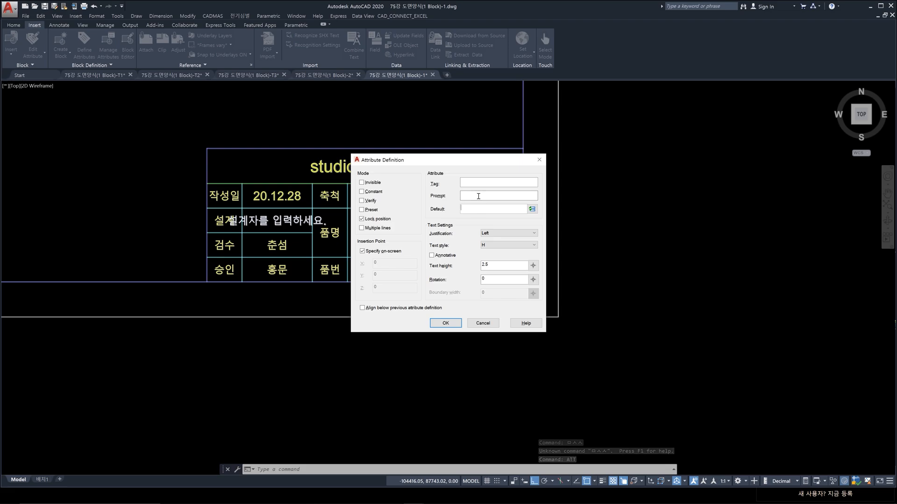
left_click(478, 196)
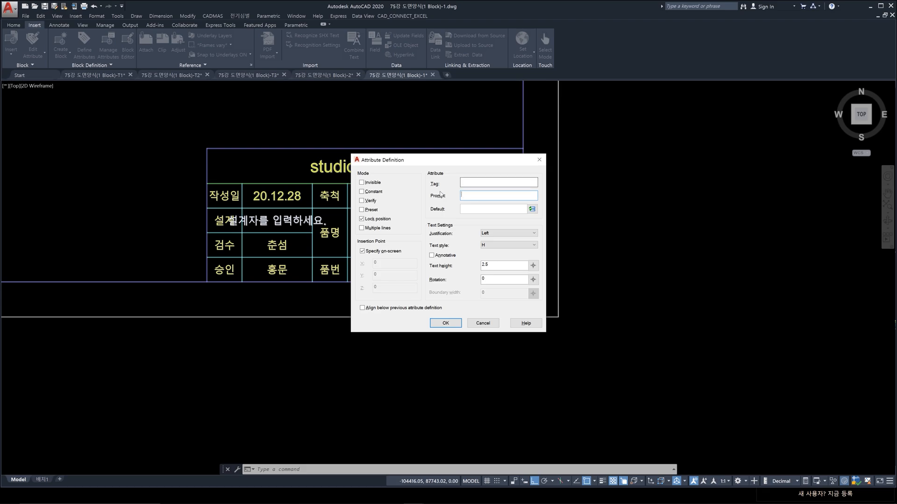
left_click(463, 209)
left_click(539, 160)
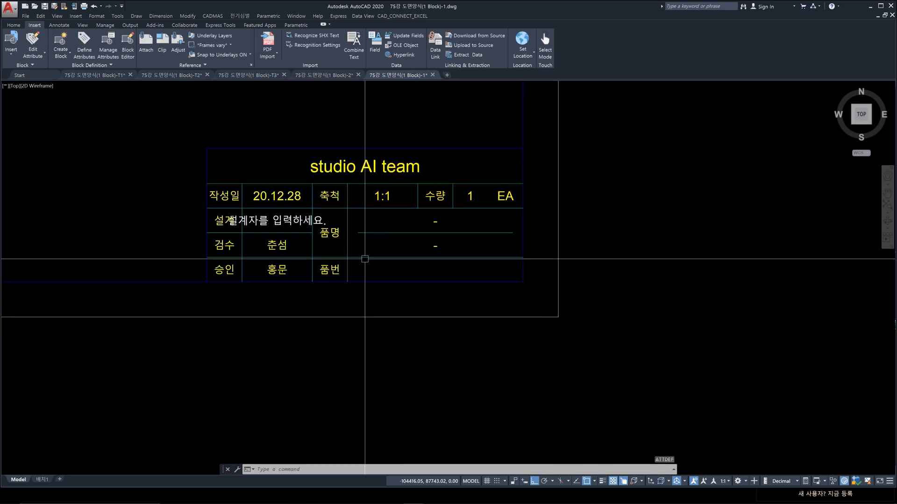
Step: Try to open the blank 품번 attribute for editing directly from its cell in the pasted title block
left_click(435, 270)
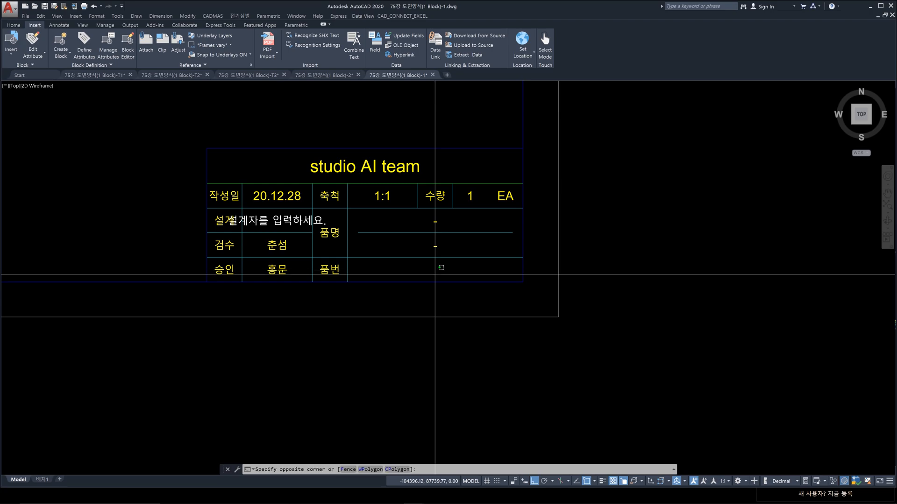
key("Escape")
double_click(435, 270)
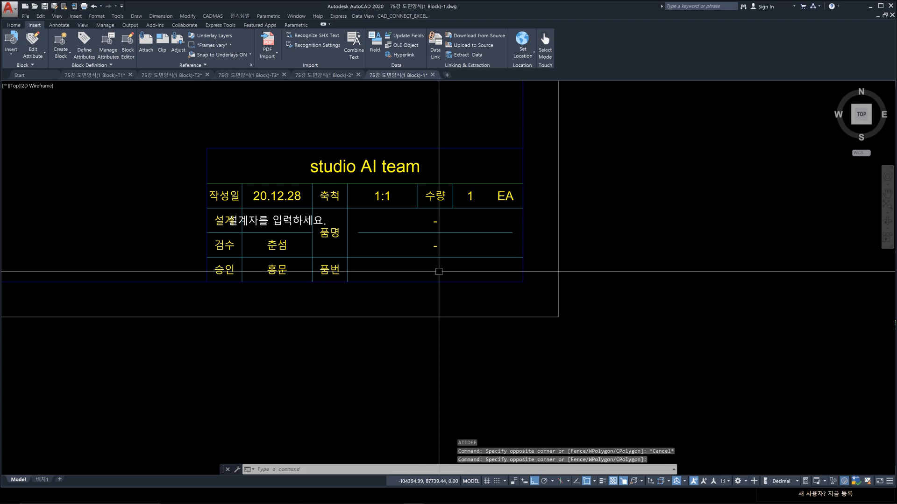
key("Escape")
left_click(436, 270)
key("Escape")
Step: Open the pasted A4 block's attributes from its sheet border and set the 품번 value to 001
scroll(435, 270, "down", 6)
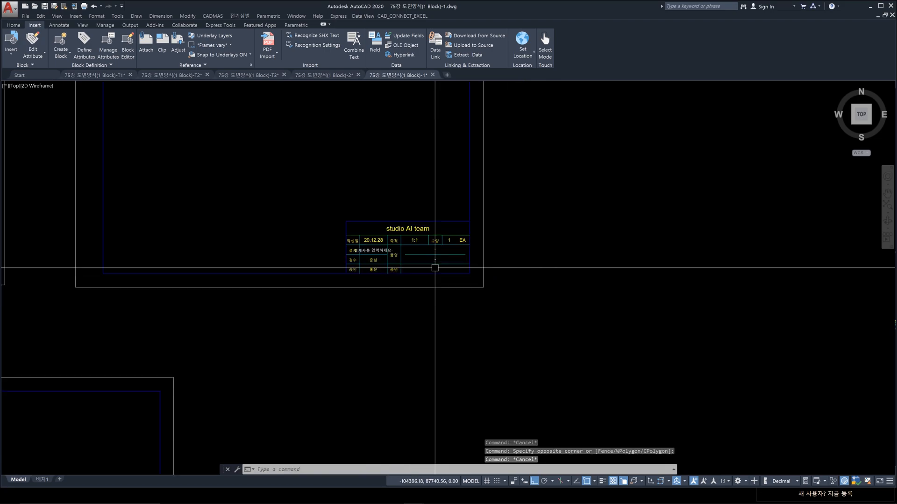
mouse_move(436, 270)
middle_mouse_down()
mouse_move(454, 253)
mouse_move(533, 266)
middle_mouse_up()
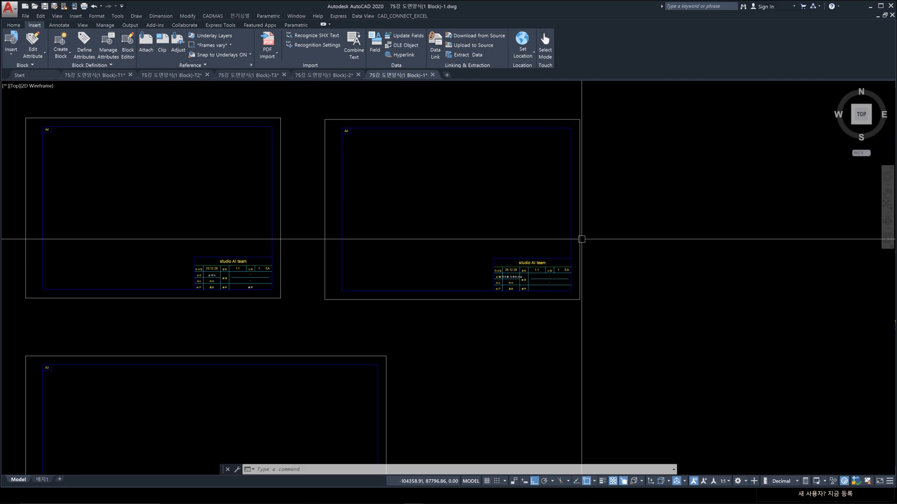
double_click(580, 287)
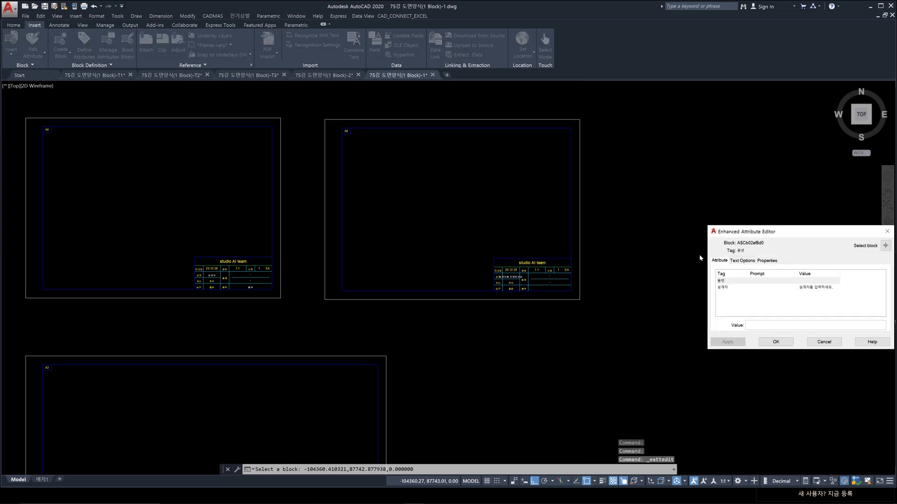
left_click_drag(793, 236, 431, 218)
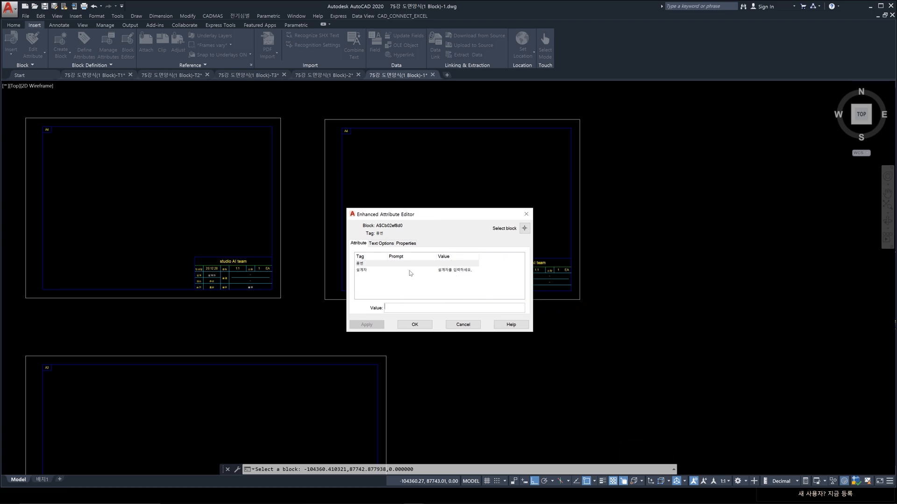
left_click(399, 264)
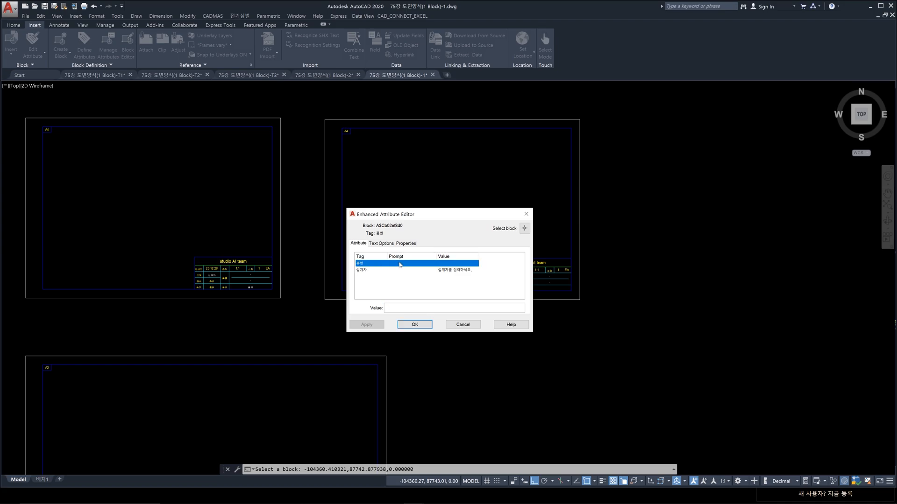
left_click(396, 307)
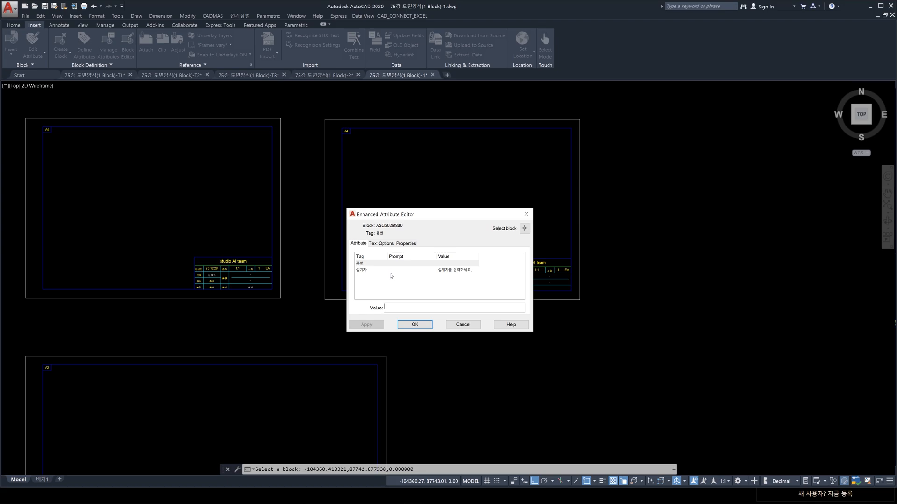
type("001")
key("Return")
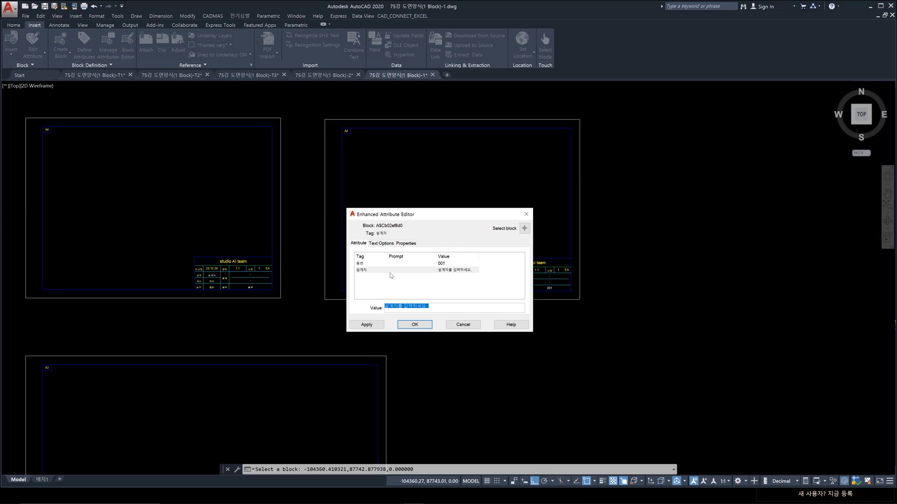
Step: Replace the 설계자 attribute value with the designer's name, accept the attribute edits and check the title block
type("ㅎㄱㄷ")
left_click(414, 324)
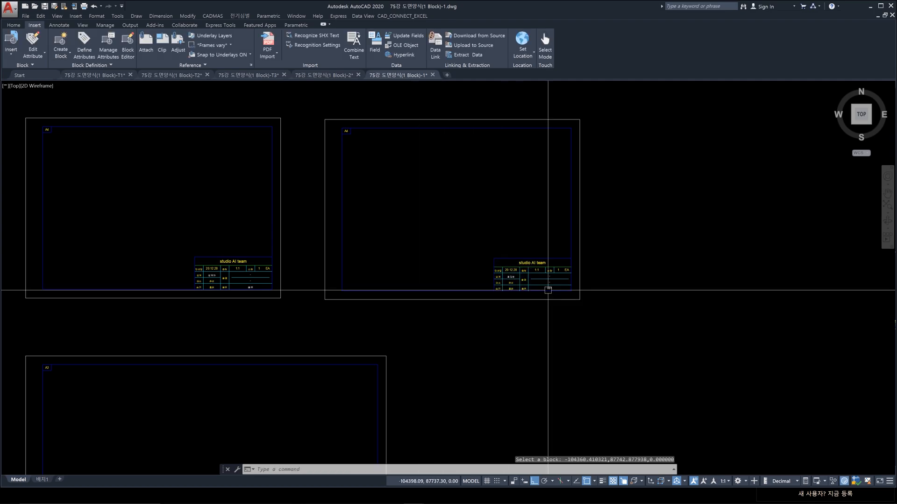
scroll(520, 288, "up", 6)
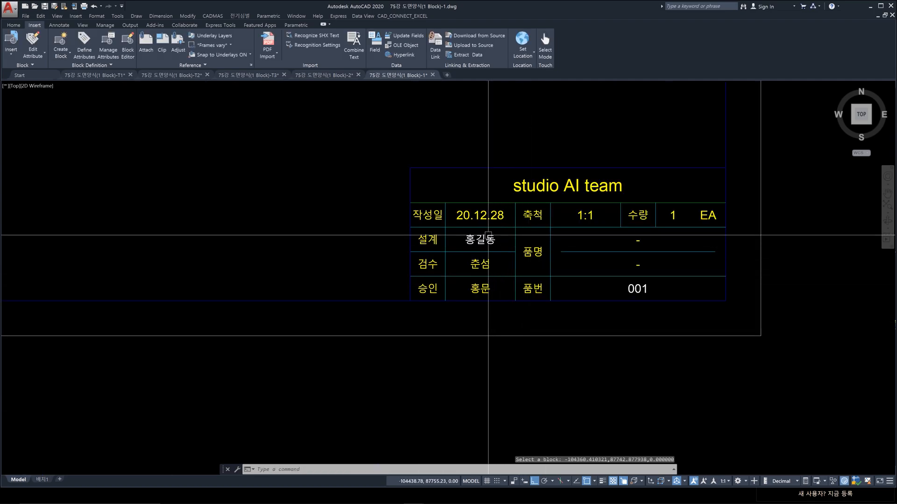
scroll(488, 234, "down", 6)
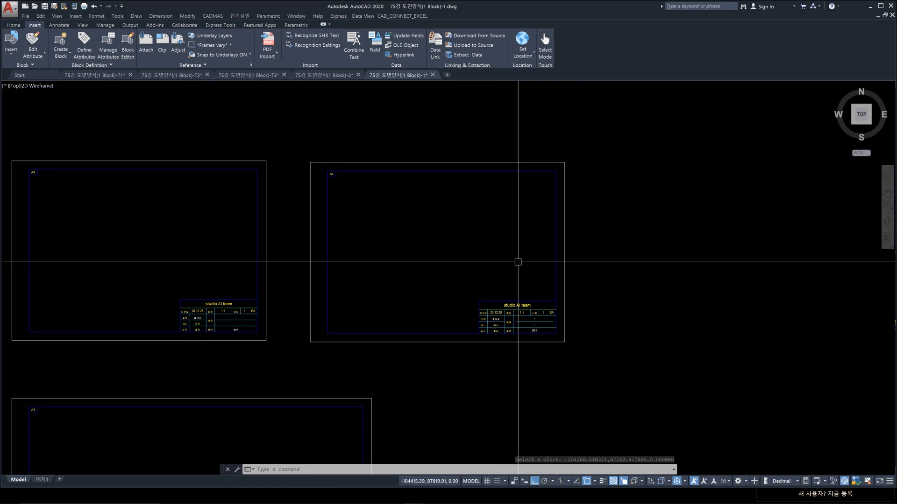
key("Return")
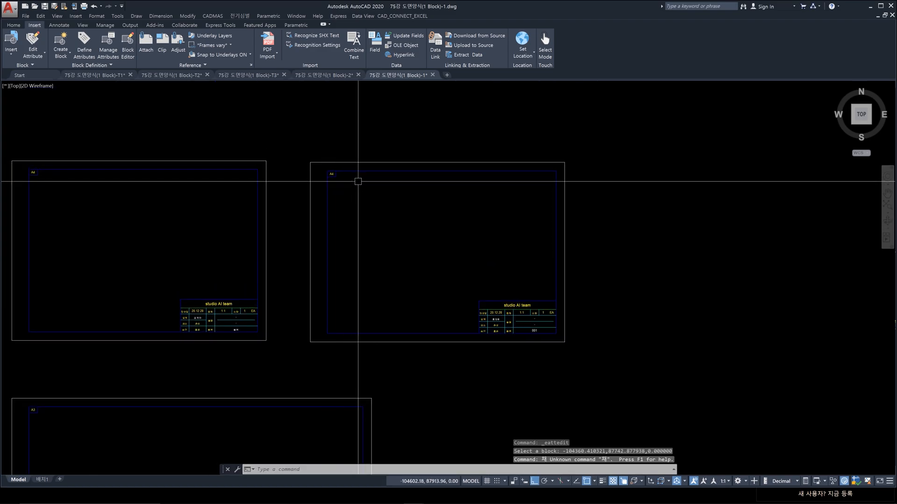
key("Escape")
type("M_CPO")
key("Return")
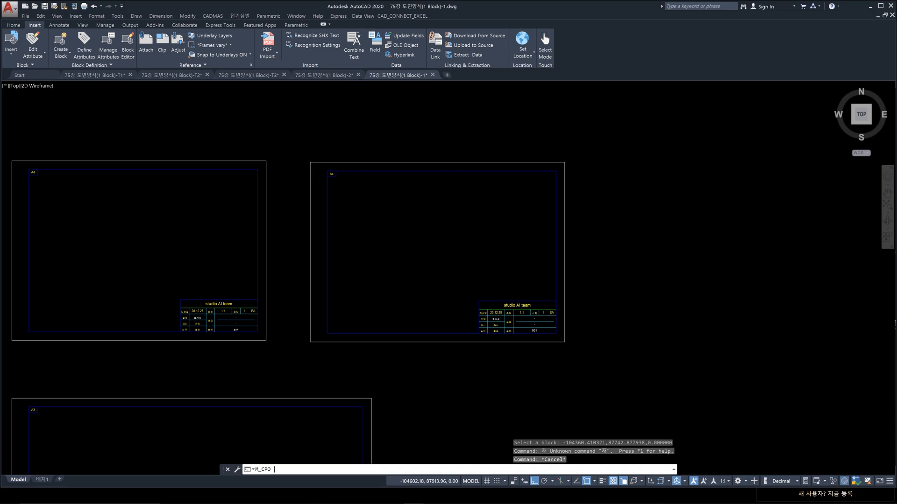
key("Escape")
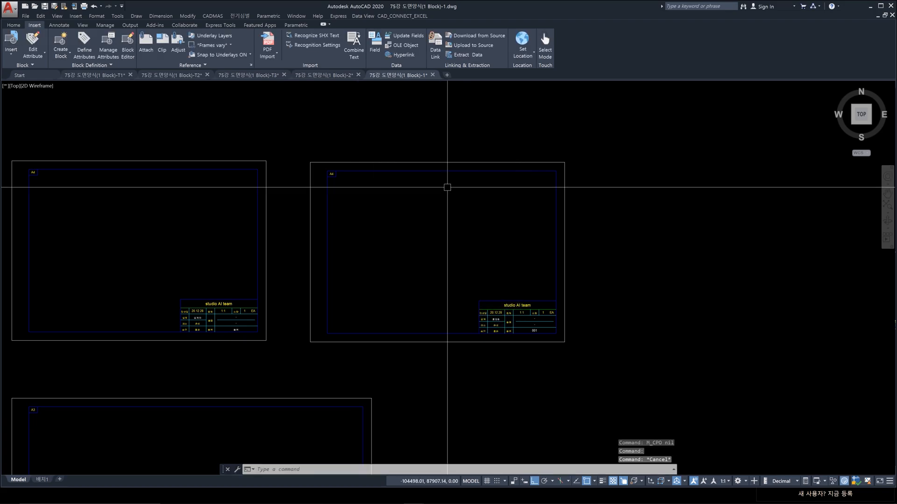
Step: Copy the filled-in A4 attribute block horizontally to the free space at its right
type("co")
key("Return")
left_click(296, 147)
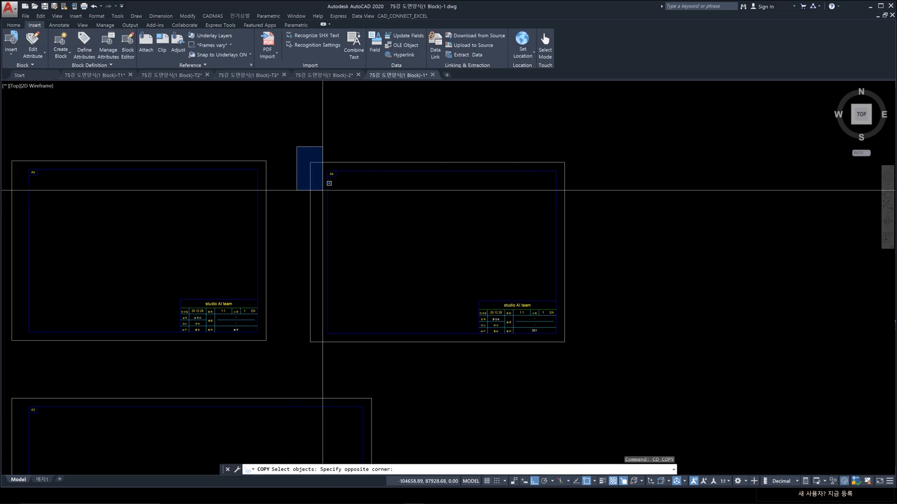
left_click(592, 348)
key("Return")
left_click(317, 360)
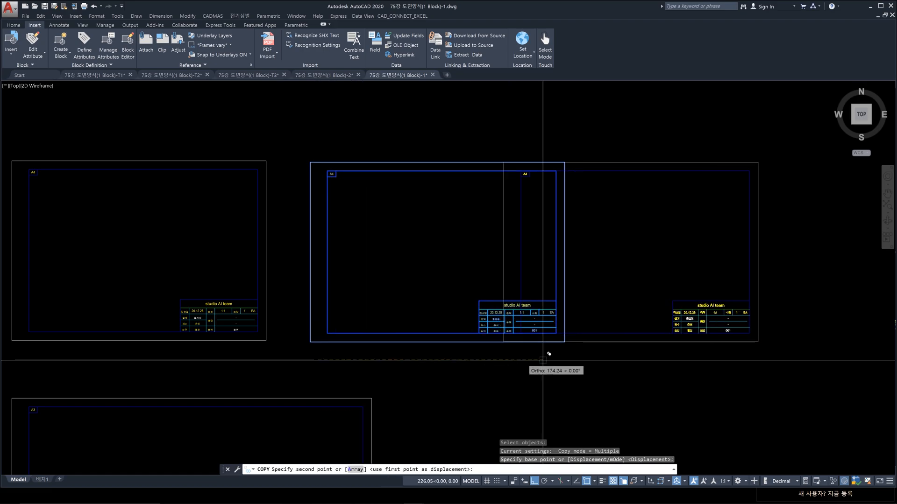
left_click(588, 359)
key("Escape")
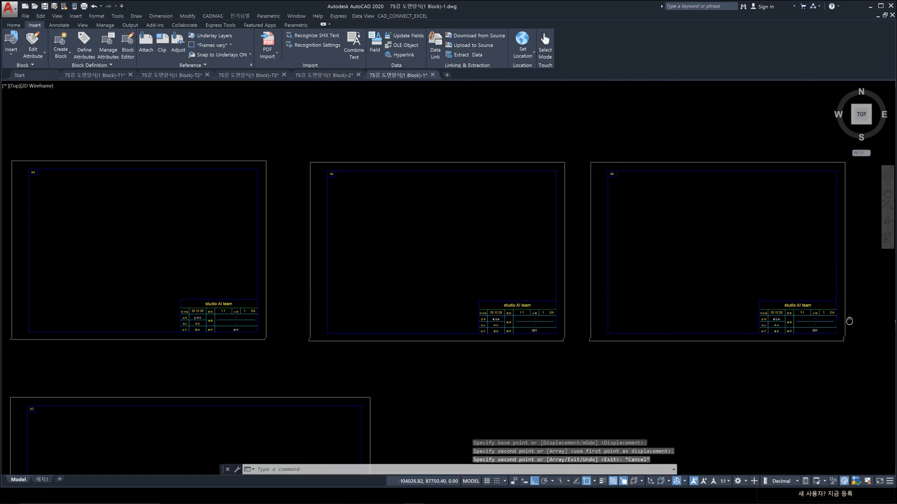
Step: Replace the 설계자 attribute value in the newest A4 copy's title block with another designer's name
scroll(547, 278, "up", 4)
scroll(445, 281, "up", 2)
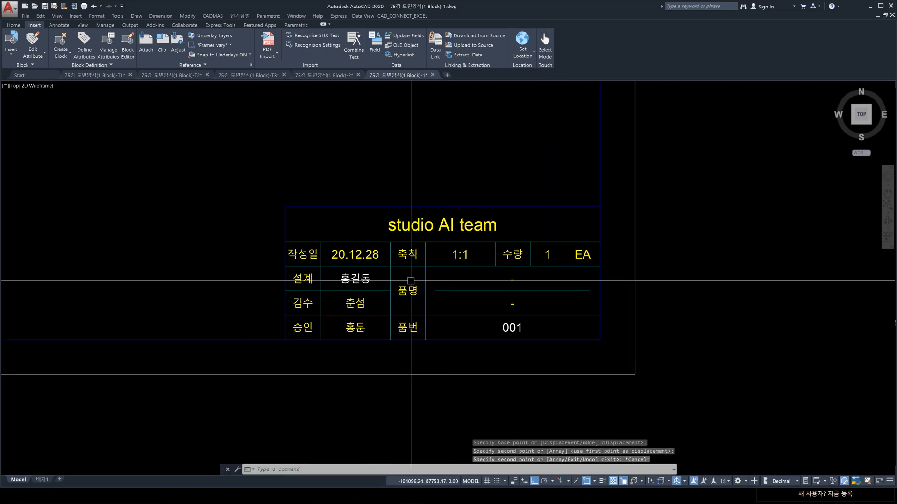
double_click(367, 284)
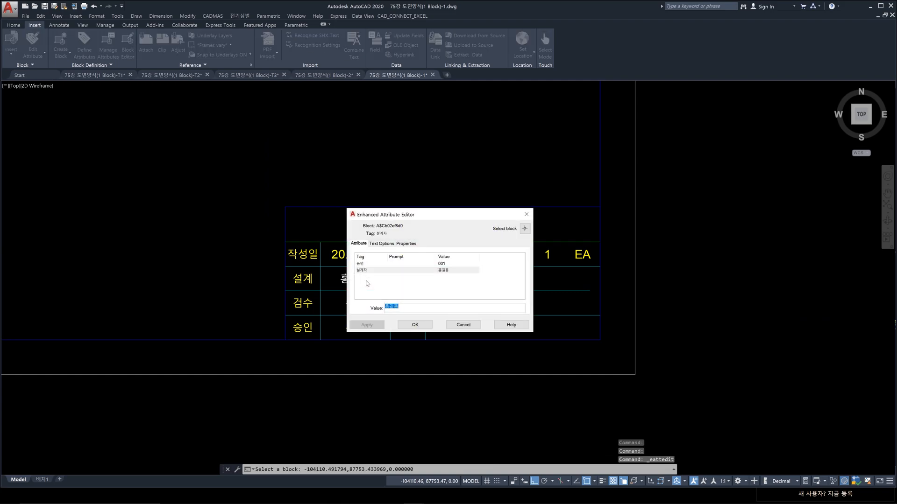
type("홍")
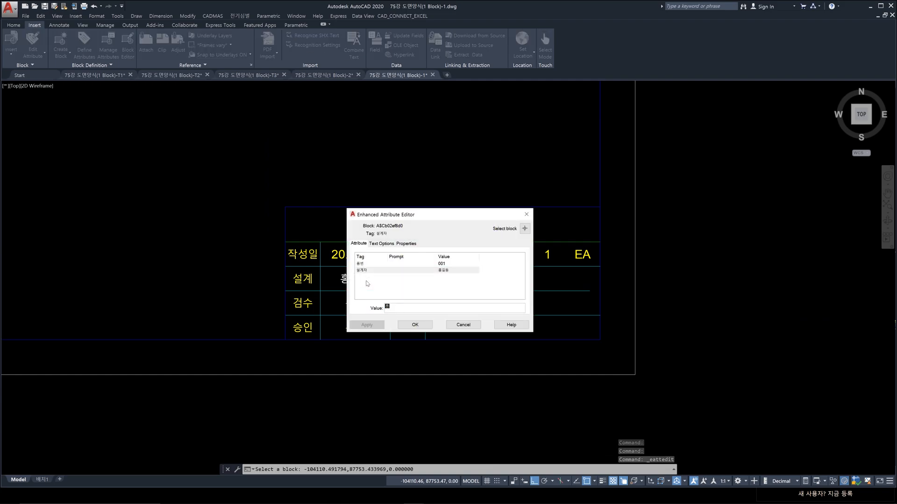
type("문")
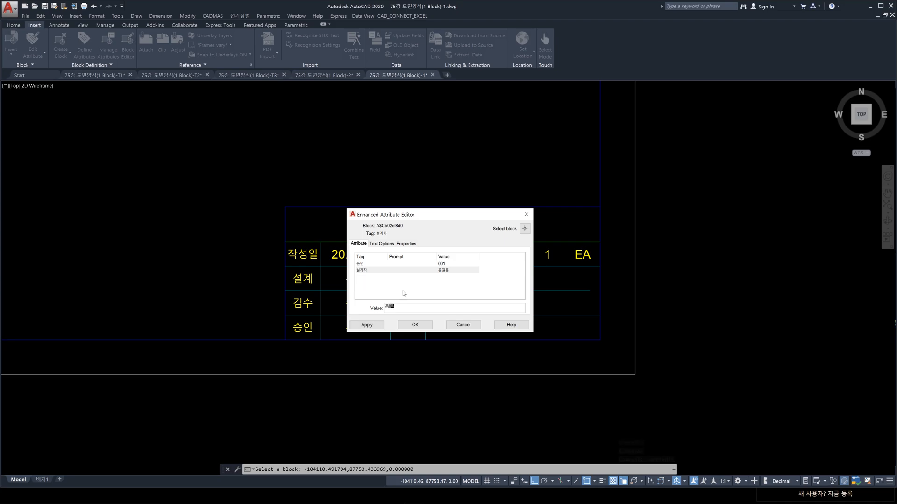
left_click(415, 324)
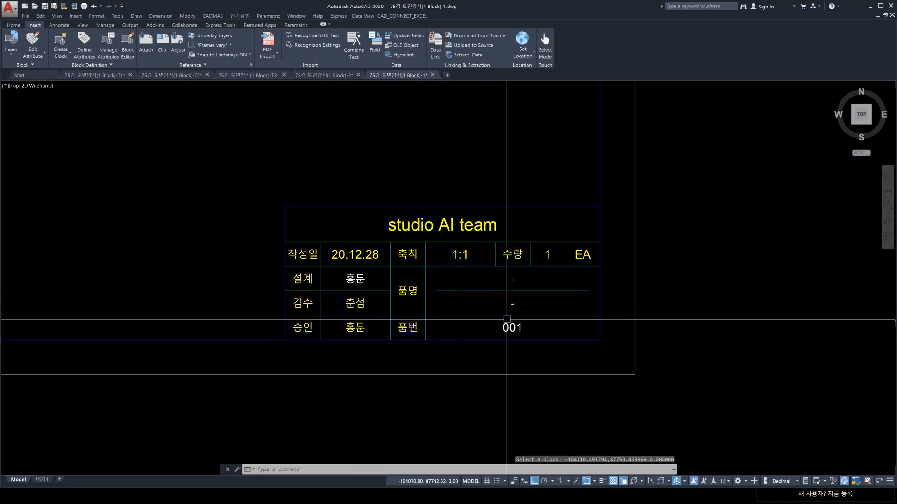
Step: Set the 품번 attribute of the newest A4 copy to 002
double_click(513, 325)
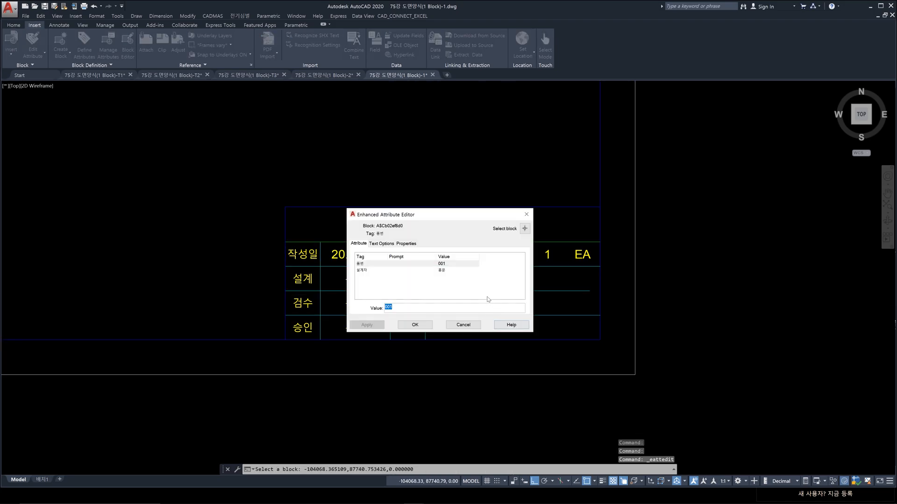
type("002")
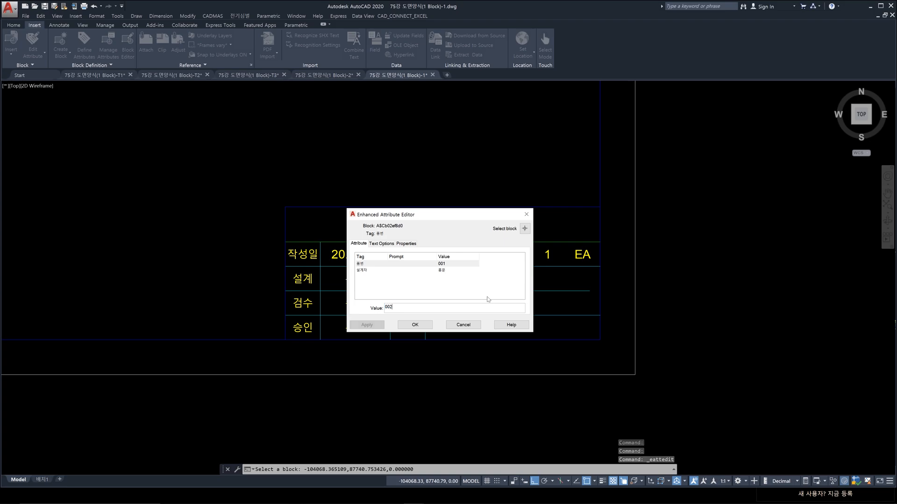
left_click(430, 324)
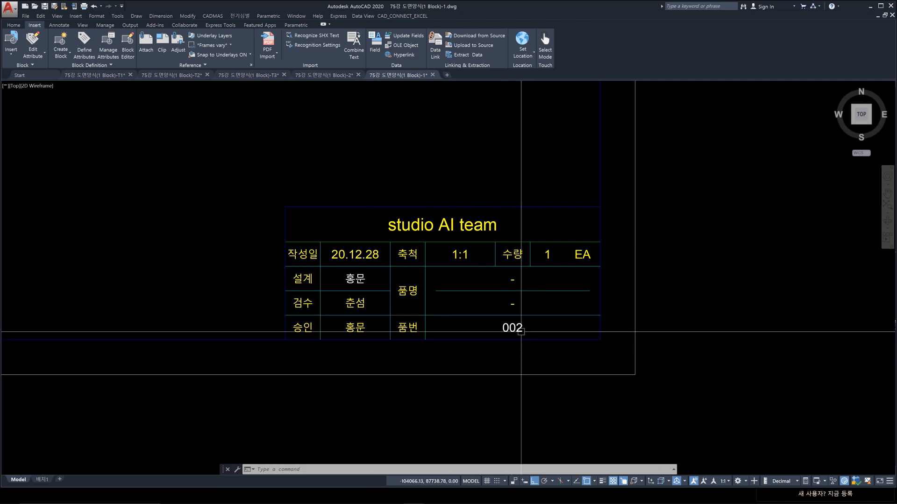
Step: Open the 002 block's attributes from the 품번 cell and the sheet border, review the 품번 and 설계자 entries, and close without changes
double_click(521, 332)
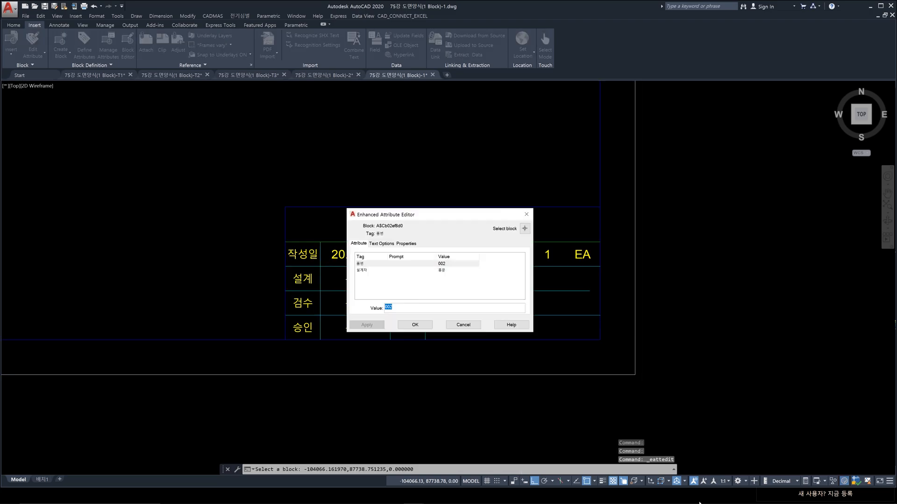
key("Escape")
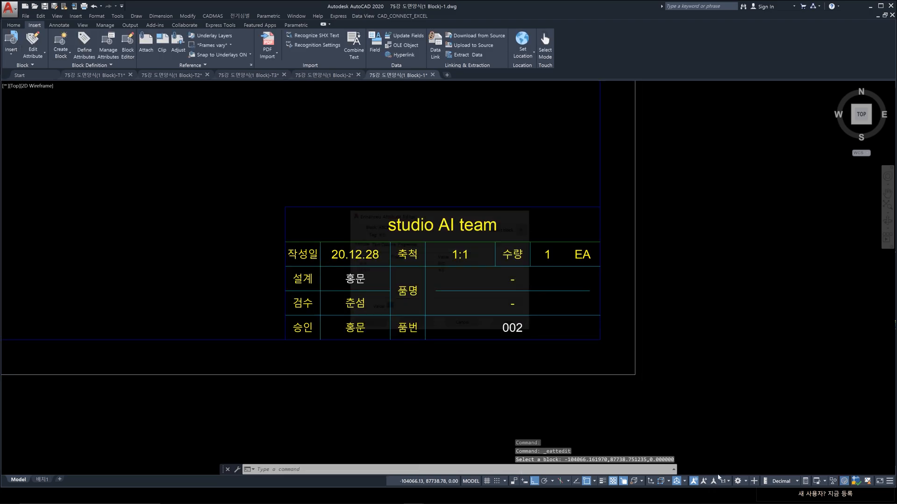
double_click(634, 246)
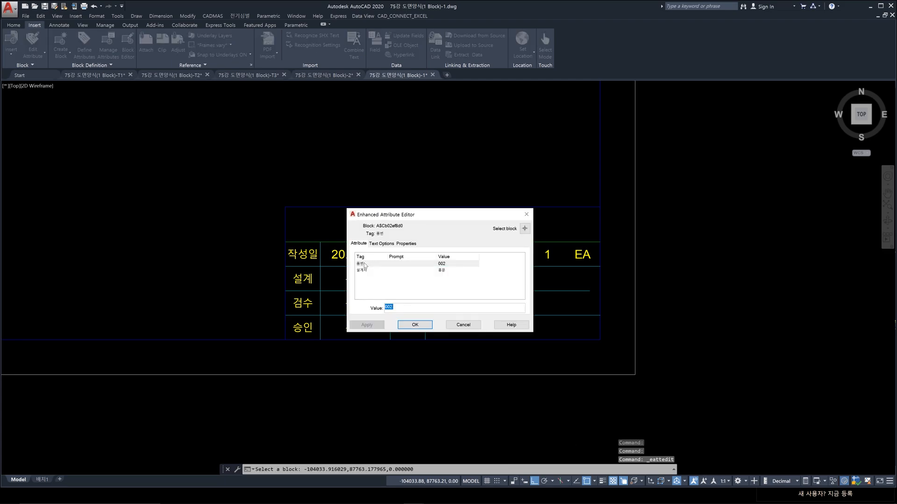
left_click(364, 264)
left_click(367, 271)
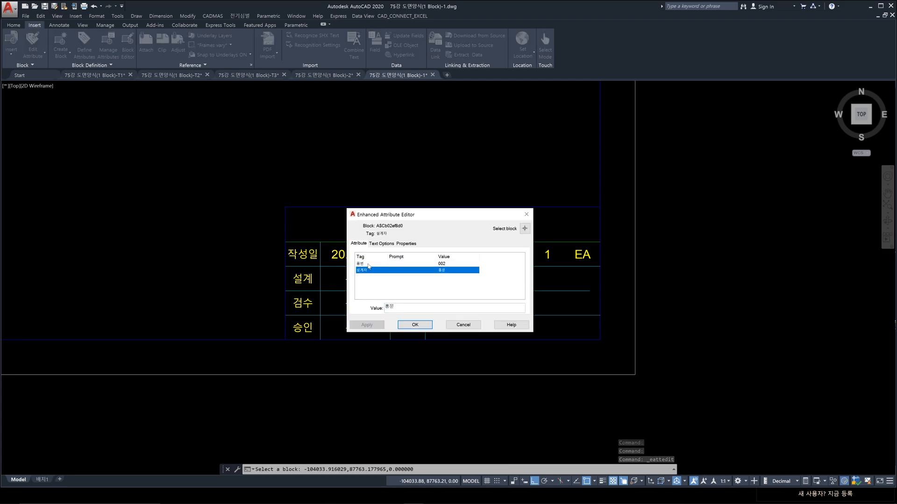
left_click(366, 264)
left_click(367, 271)
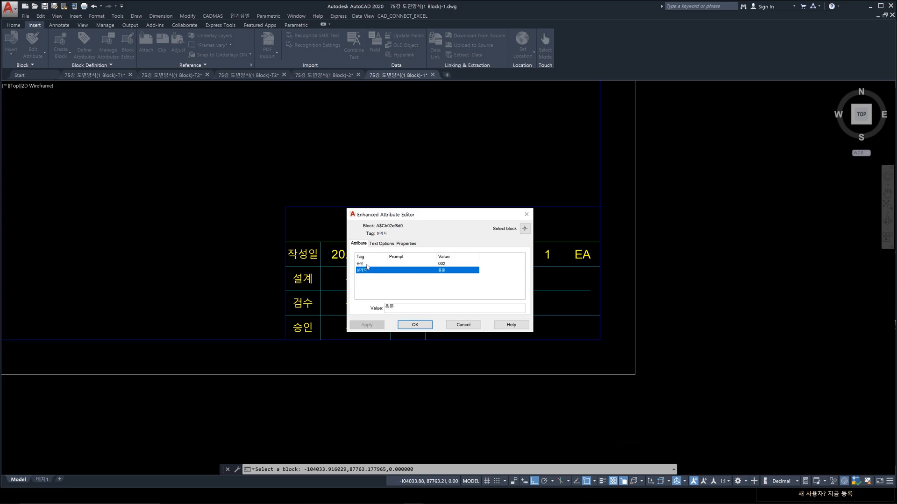
left_click(367, 264)
double_click(401, 308)
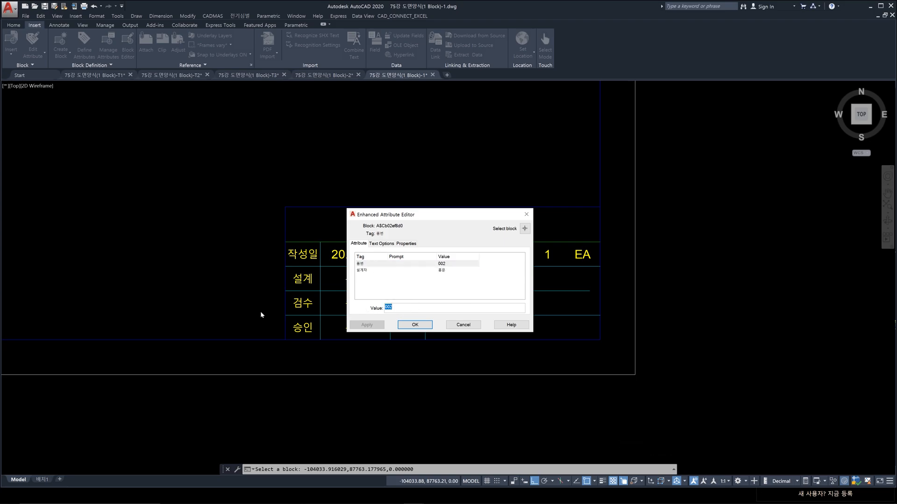
left_click(468, 325)
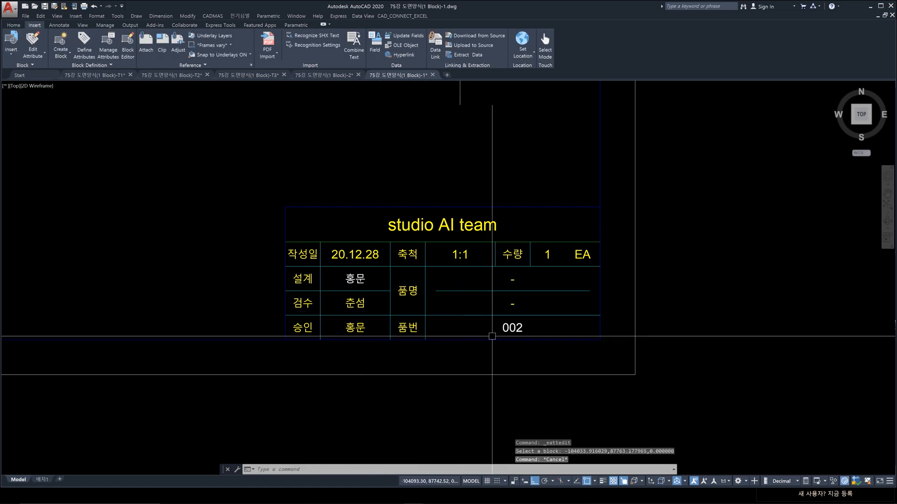
Step: Select the 002 block and move its 설계자 attribute text by its grip to the right within the 설계 cell
middle_click_drag(502, 336, 597, 331)
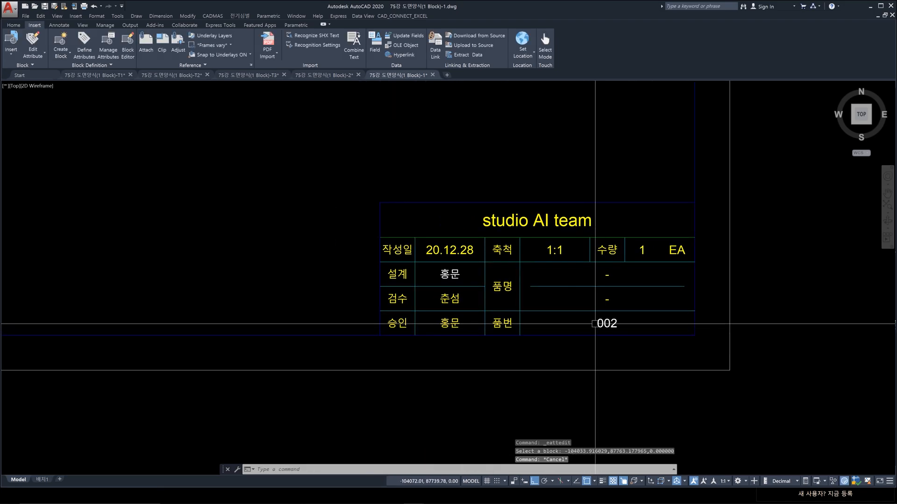
left_click(573, 328)
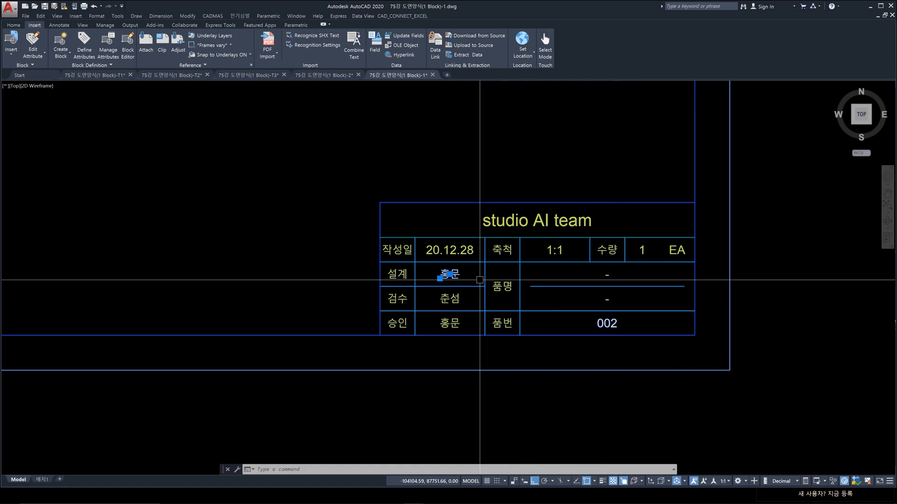
left_click(449, 274)
scroll(471, 273, "up", 6)
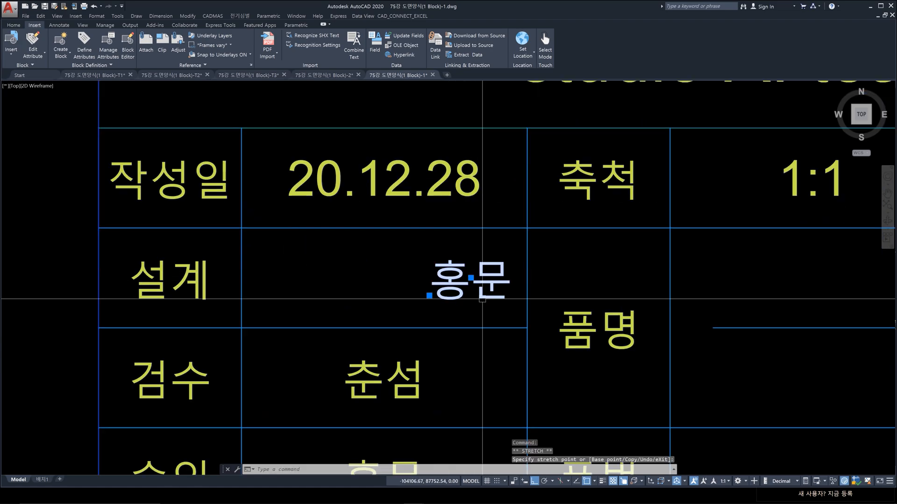
key("Escape")
Step: Compare the title blocks of the A4 copies, and review the 001 block's attributes from its sheet border without changing them
scroll(482, 299, "down", 8)
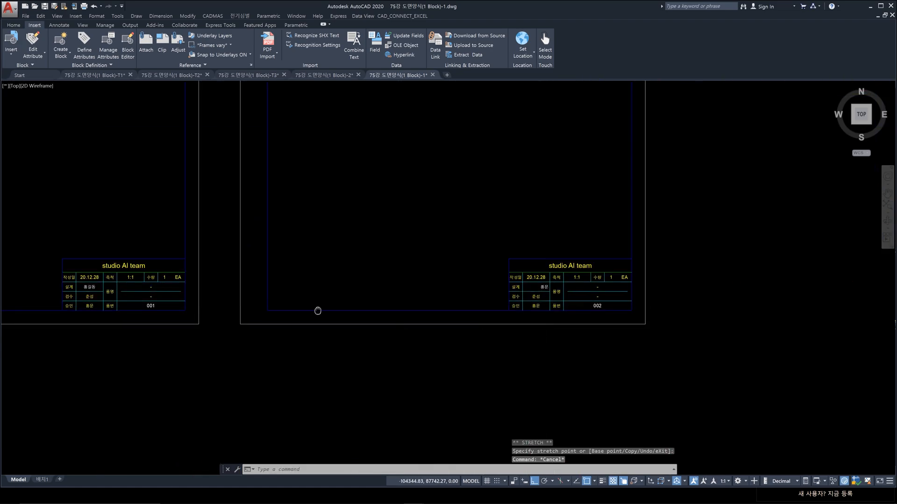
middle_click_drag(318, 310, 590, 326)
scroll(362, 297, "up", 4)
scroll(397, 317, "down", 4)
middle_click_drag(533, 333, 335, 304)
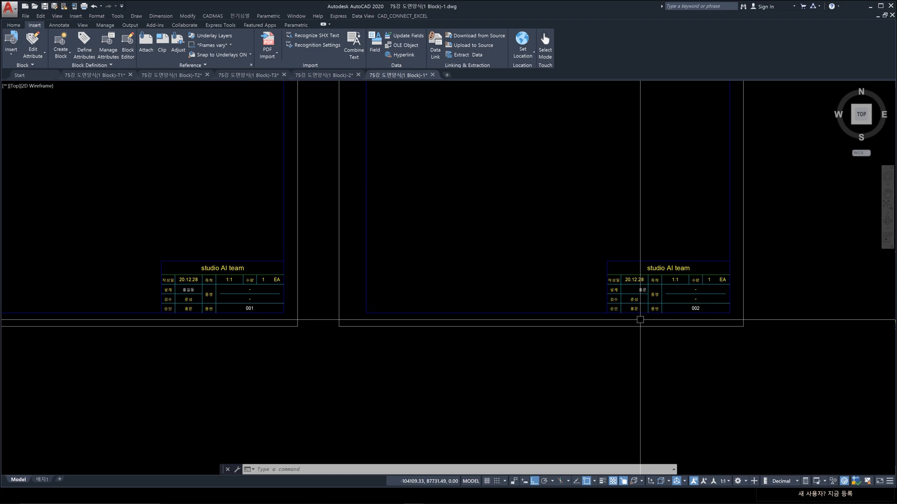
scroll(639, 320, "down", 4)
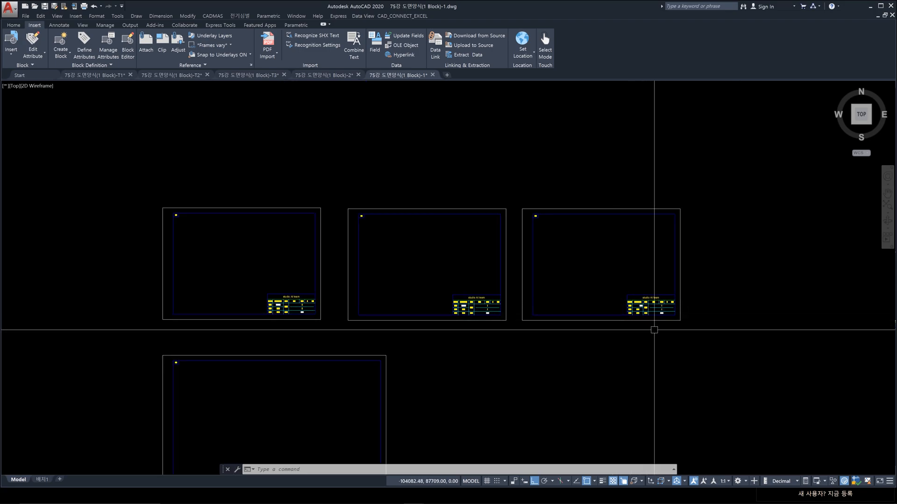
scroll(654, 330, "up", 4)
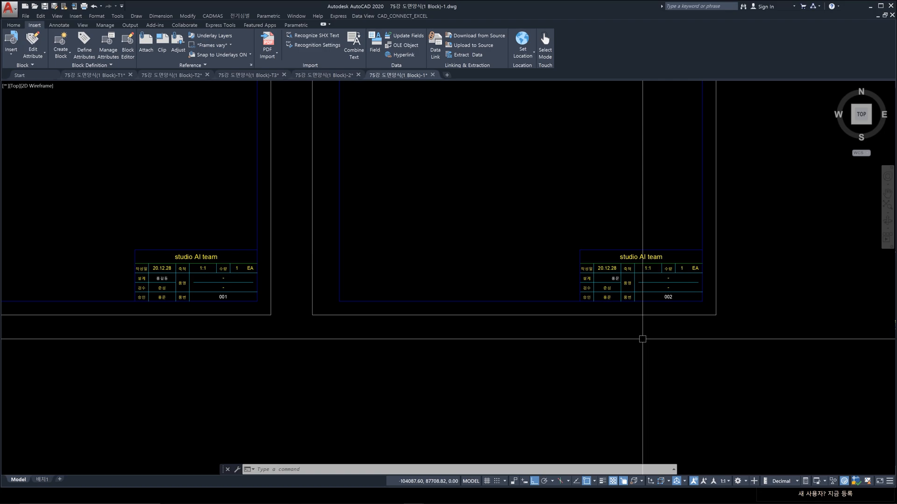
middle_click_drag(377, 273, 651, 290)
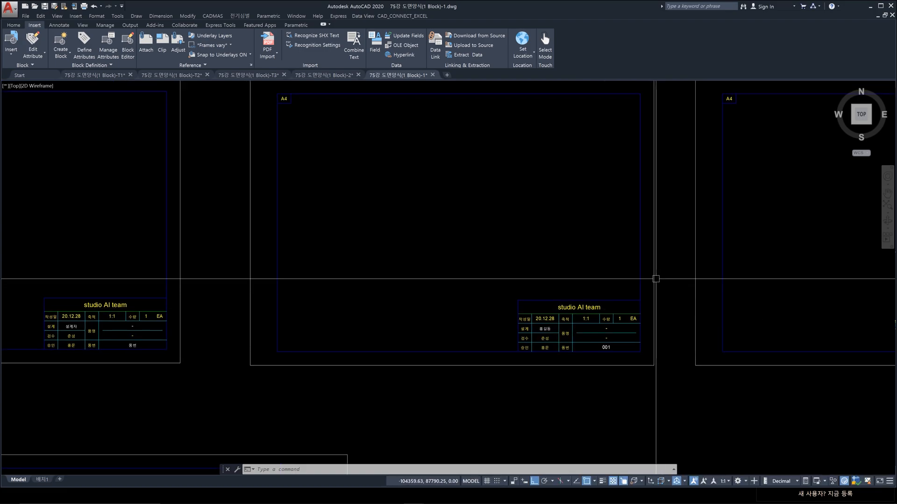
double_click(656, 279)
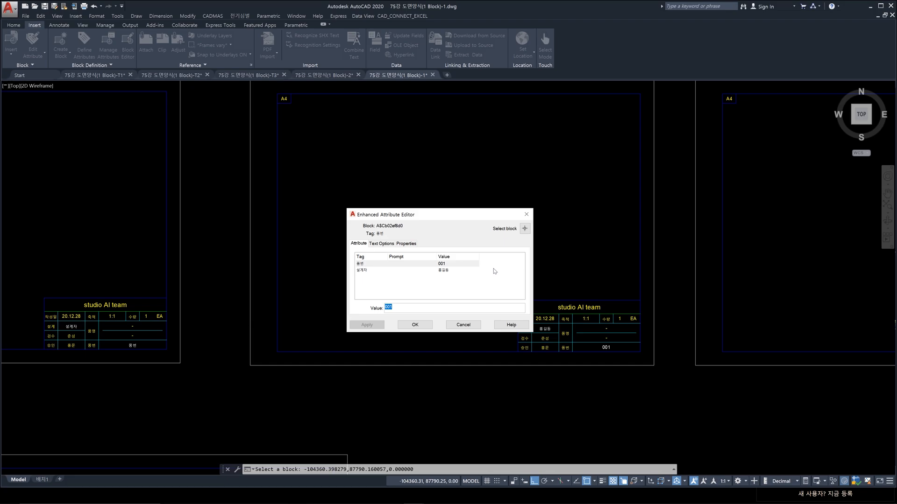
left_click(527, 215)
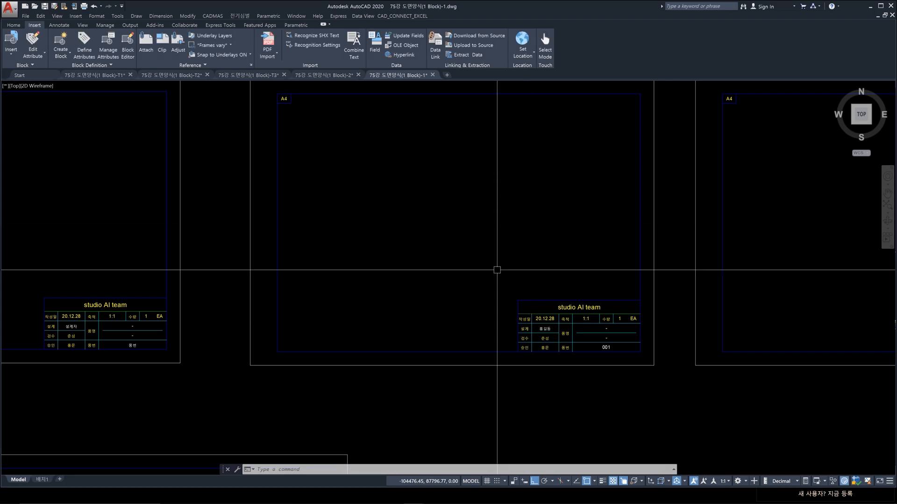